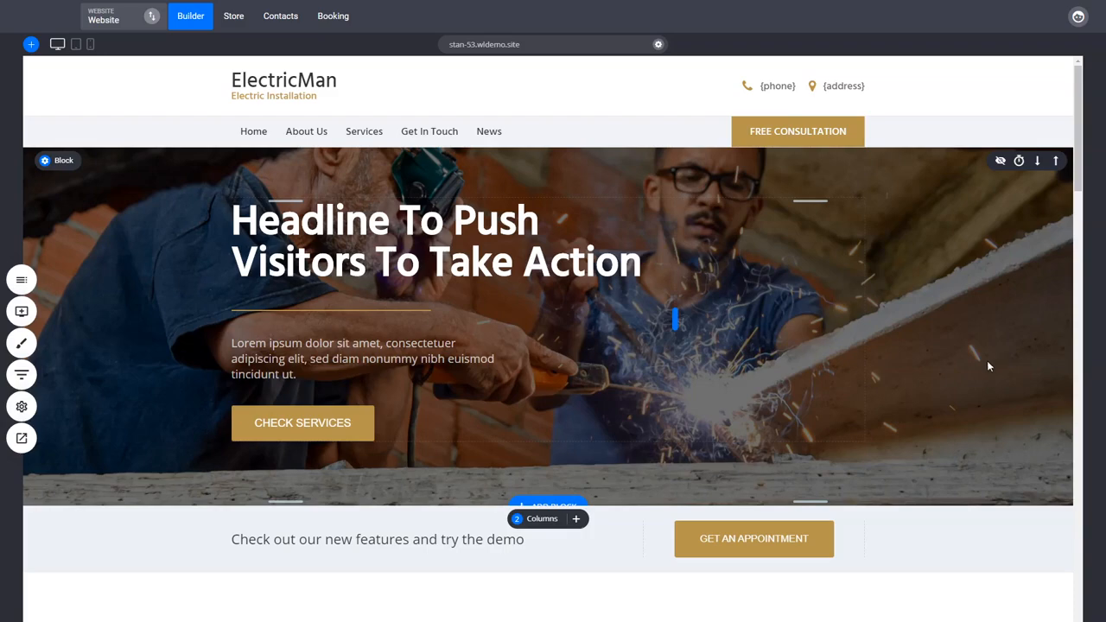
Examine the home page blocks from the header and hero down to the Our Team section
scroll(980, 374, down, 1)
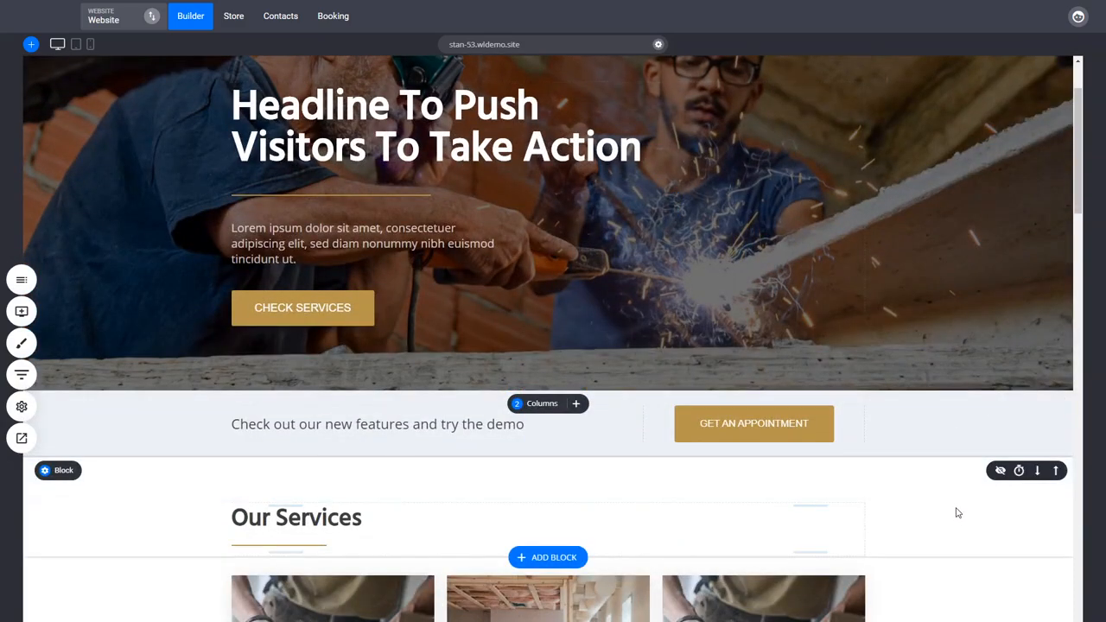
scroll(958, 514, up, 1)
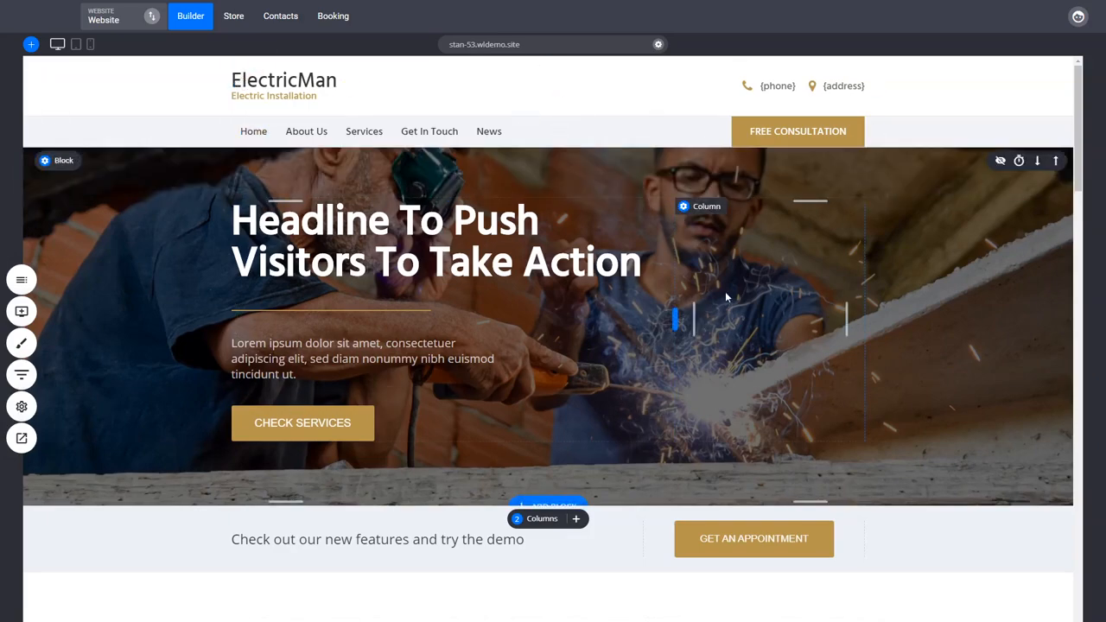
scroll(723, 402, down, 5)
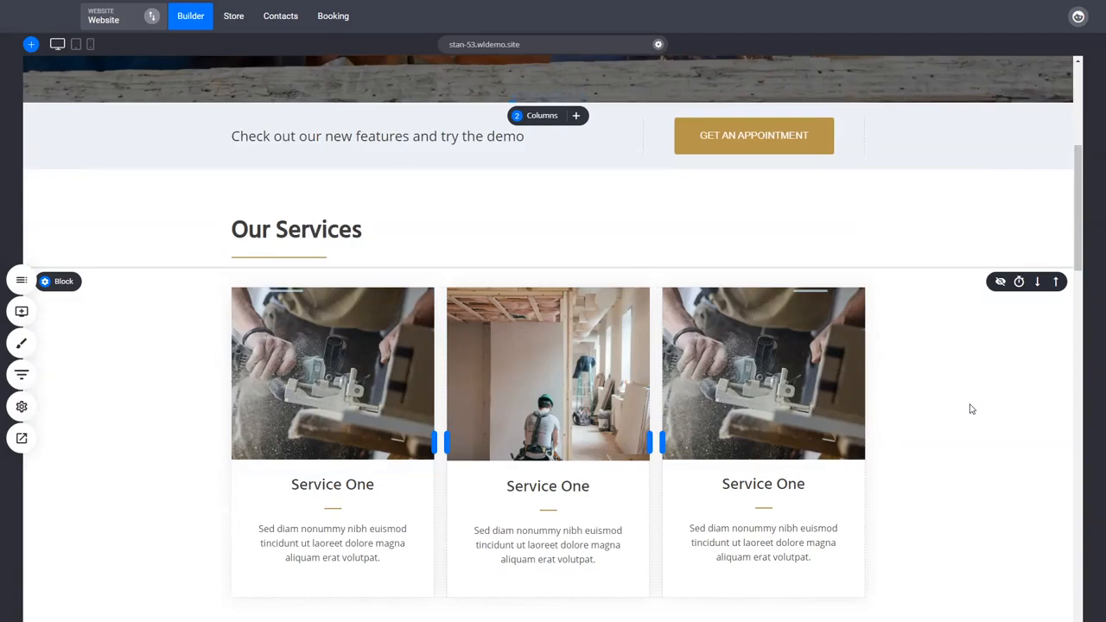
scroll(970, 408, down, 5)
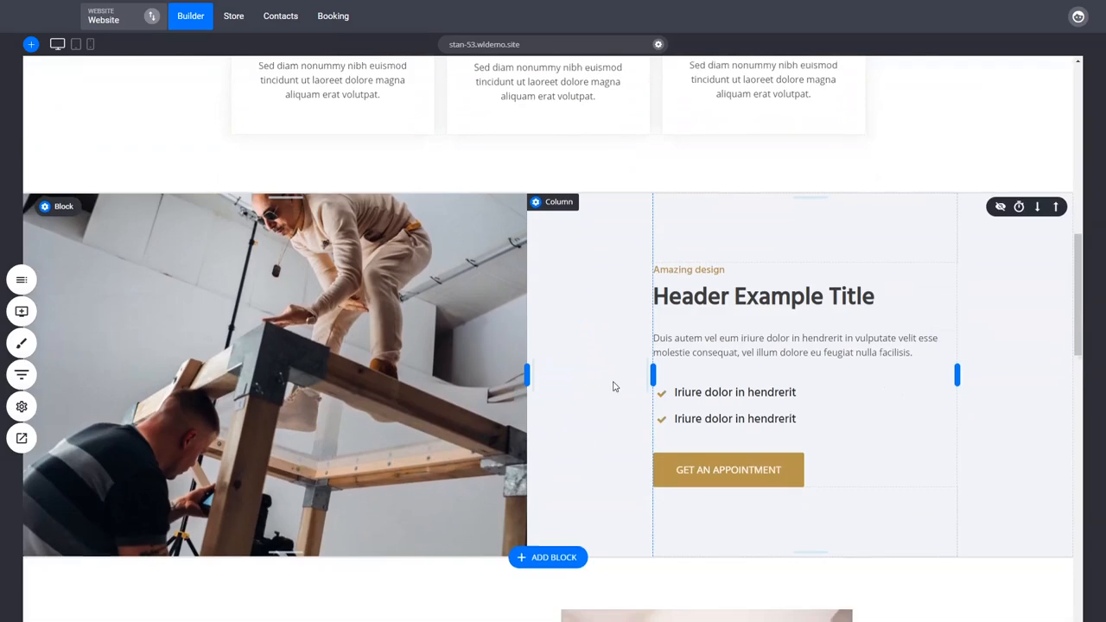
scroll(613, 377, down, 3)
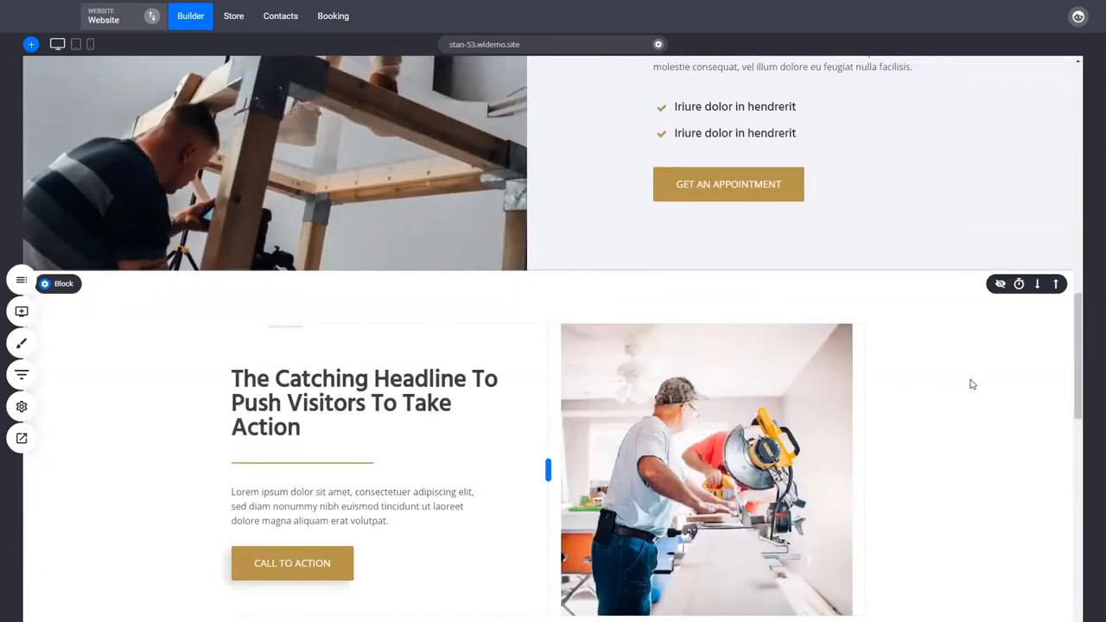
scroll(972, 384, up, 2)
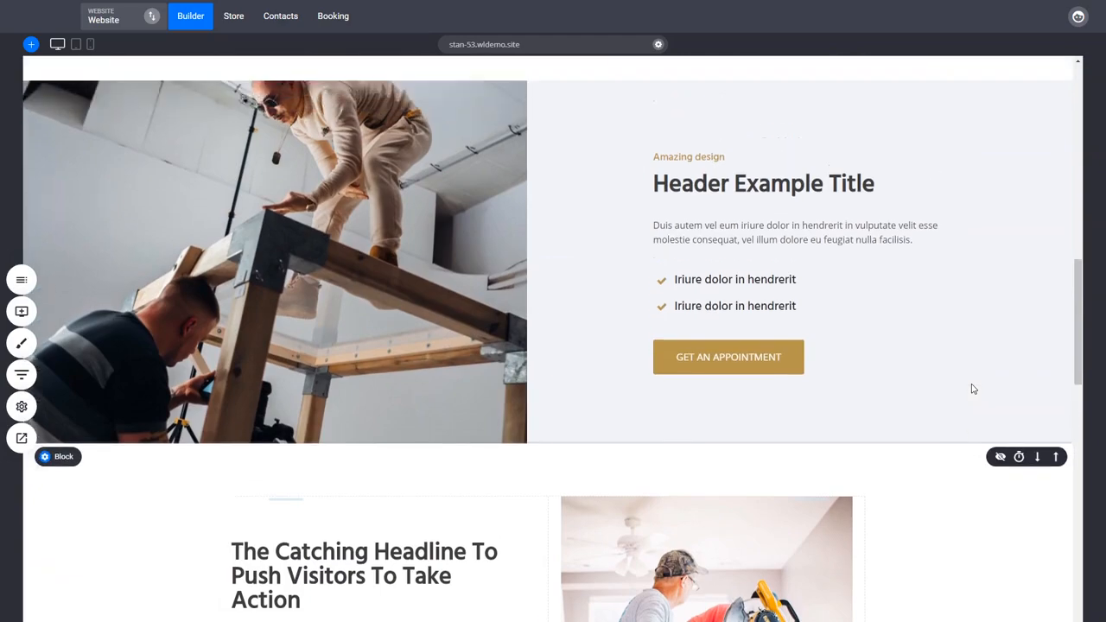
scroll(974, 389, down, 3)
scroll(972, 389, down, 2)
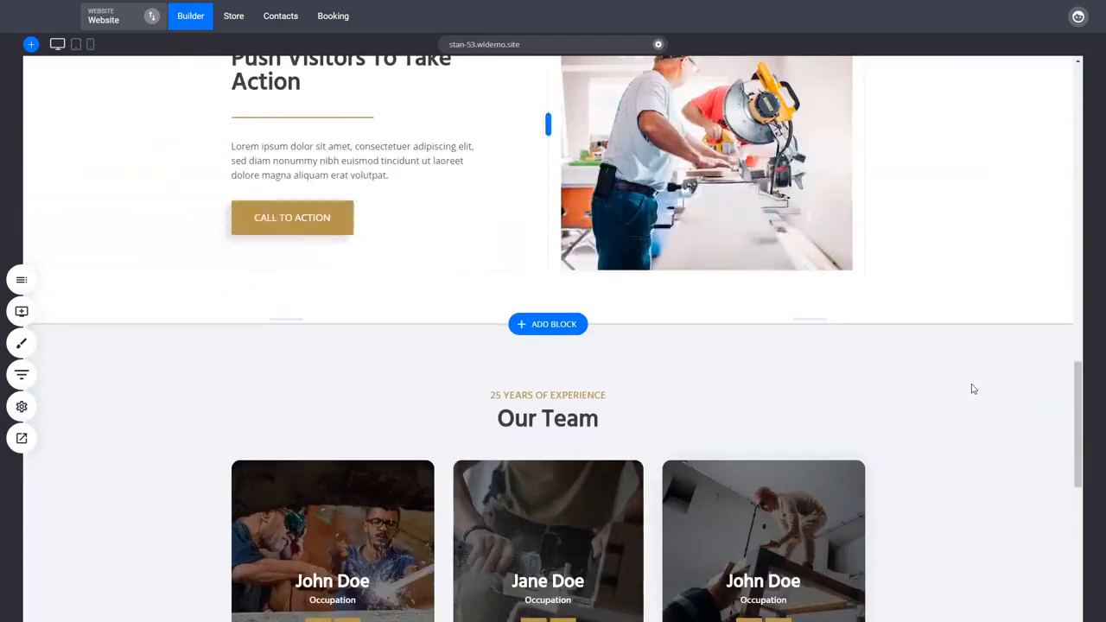
scroll(972, 477, up, 12)
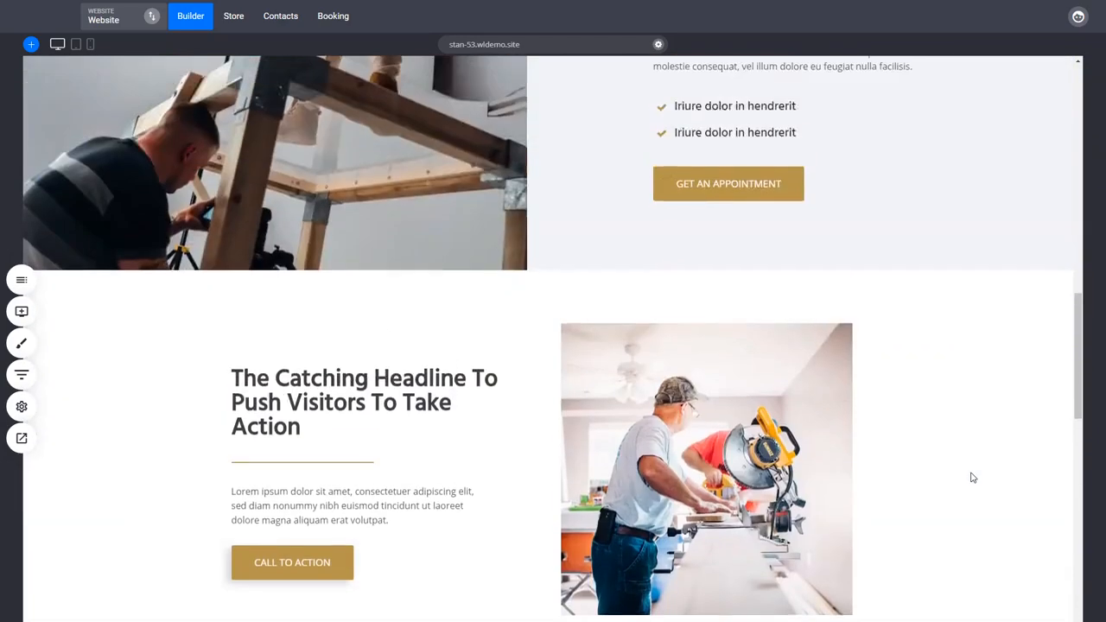
scroll(973, 477, up, 2)
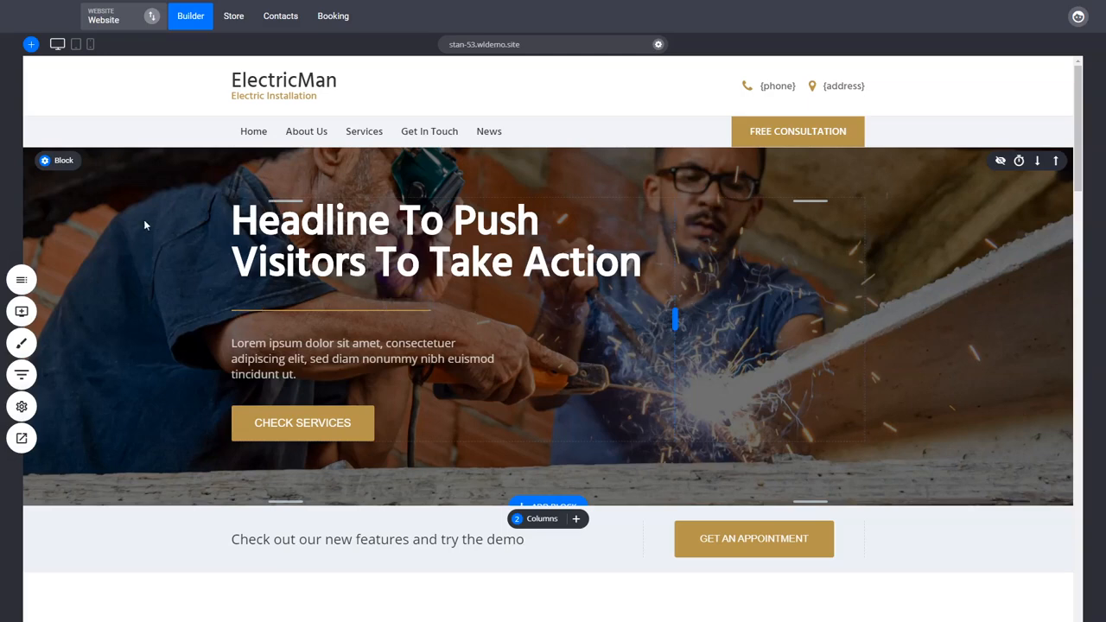
mouse_move(54, 173)
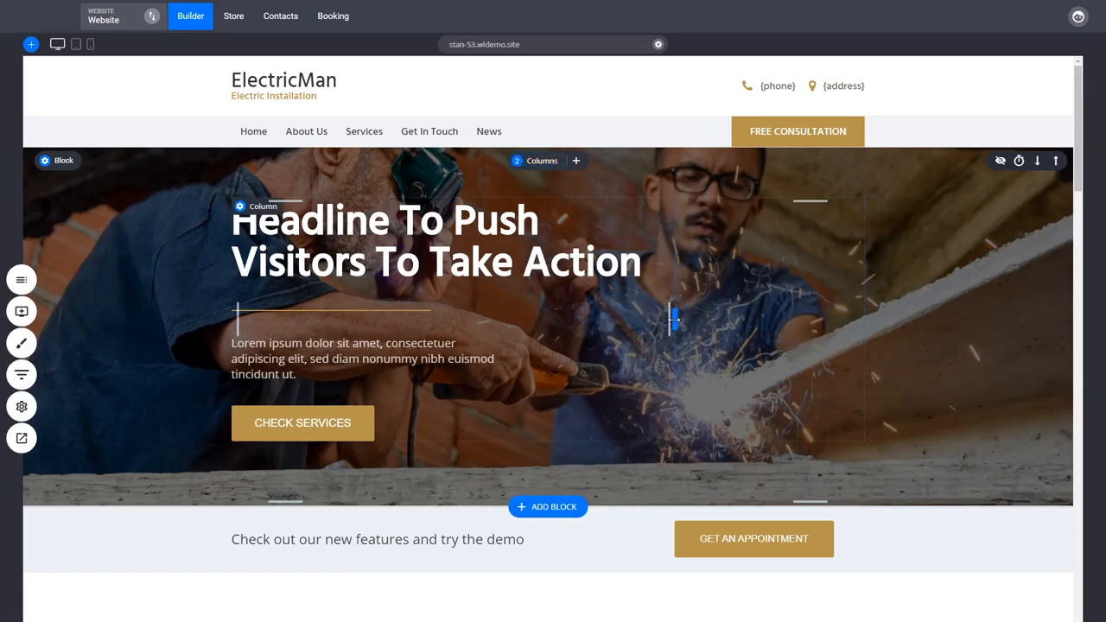
Slightly narrow the hero block's text column by shifting the divider between its two columns
mouse_move(674, 319)
mouse_down()
mouse_move(615, 329)
mouse_move(533, 317)
mouse_move(723, 320)
mouse_move(664, 321)
mouse_up()
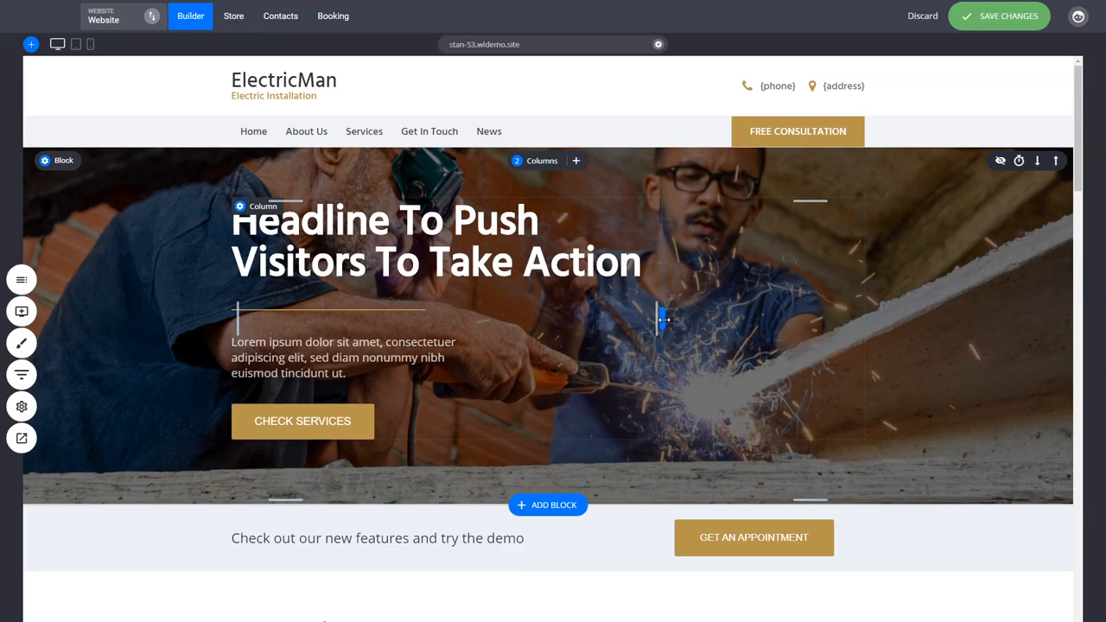
mouse_move(664, 319)
mouse_down()
mouse_move(630, 313)
mouse_move(666, 319)
mouse_up()
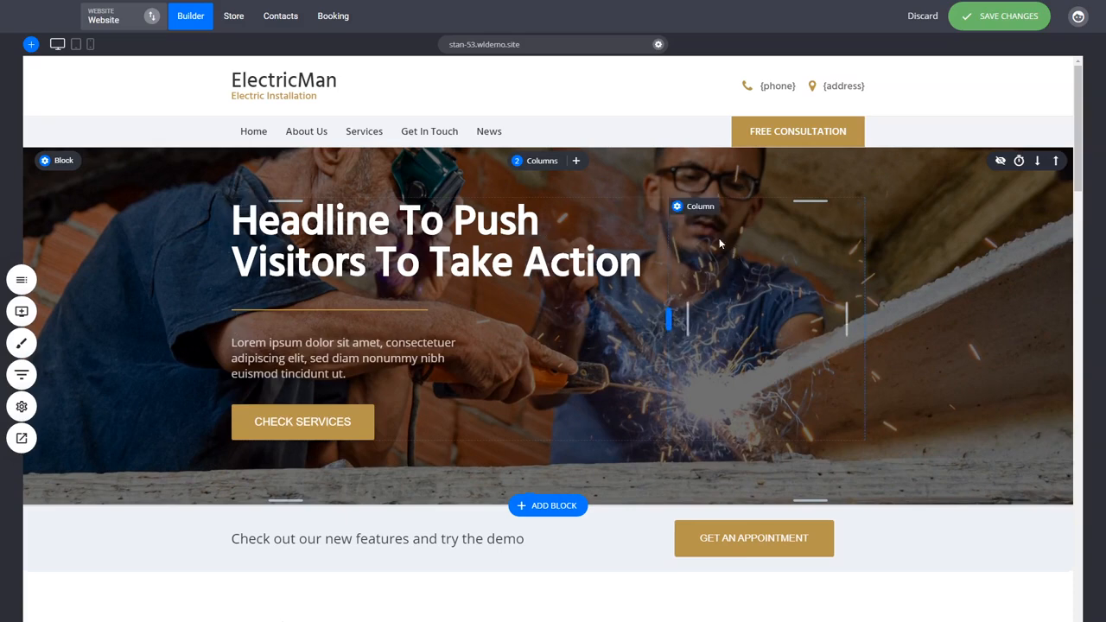
Reduce the hero block to a single column and narrow the headline so it wraps after "Push"
click(541, 161)
click(534, 220)
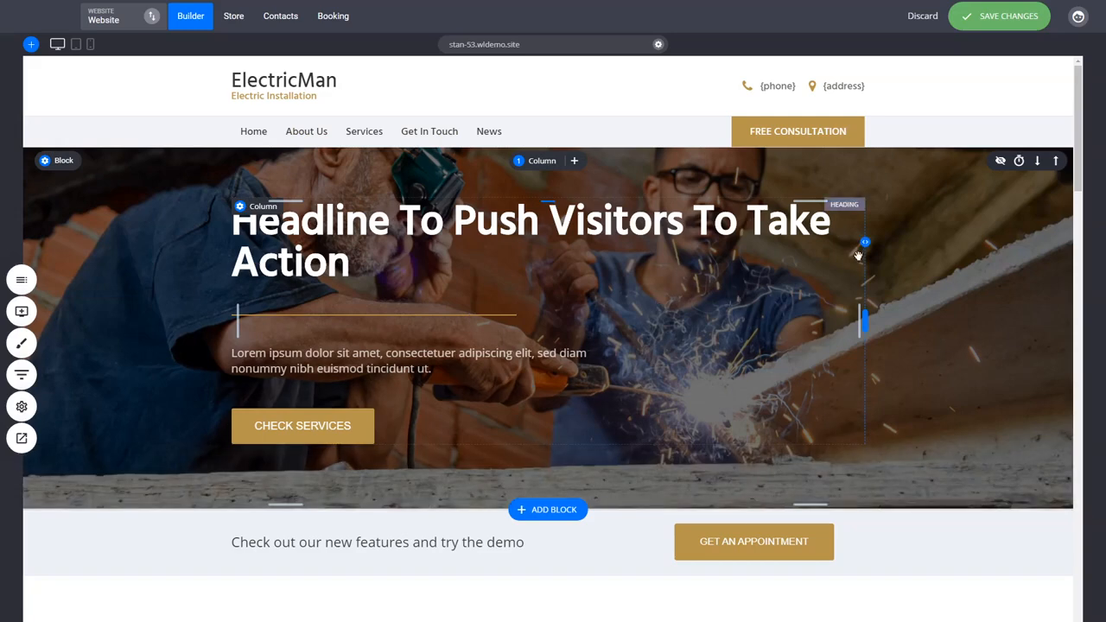
drag(862, 252, 674, 252)
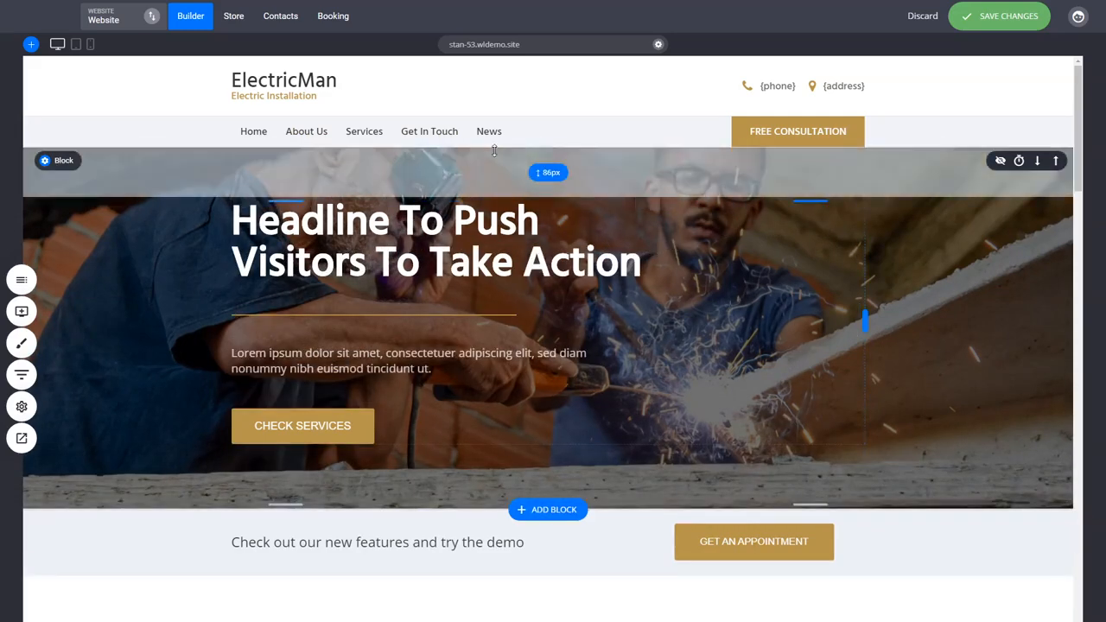
Split the hero block into 2 columns and widen the text column to about three quarters of the content width
click(547, 164)
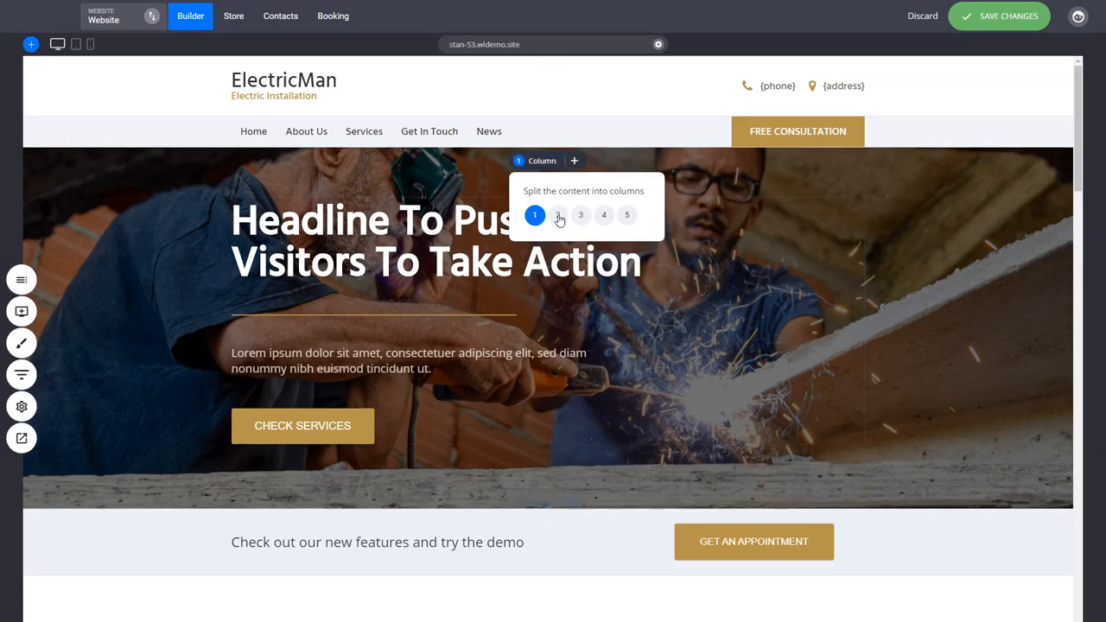
click(559, 215)
drag(560, 350, 700, 333)
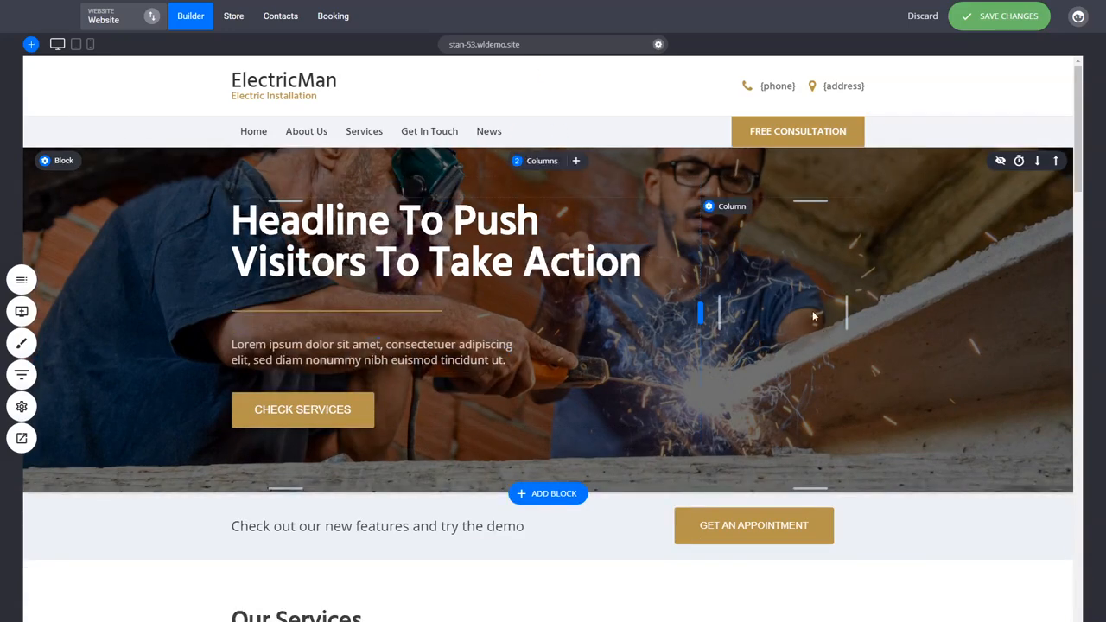
Slightly narrow the image column in the "Header Example Title" block
scroll(479, 274, down, 2)
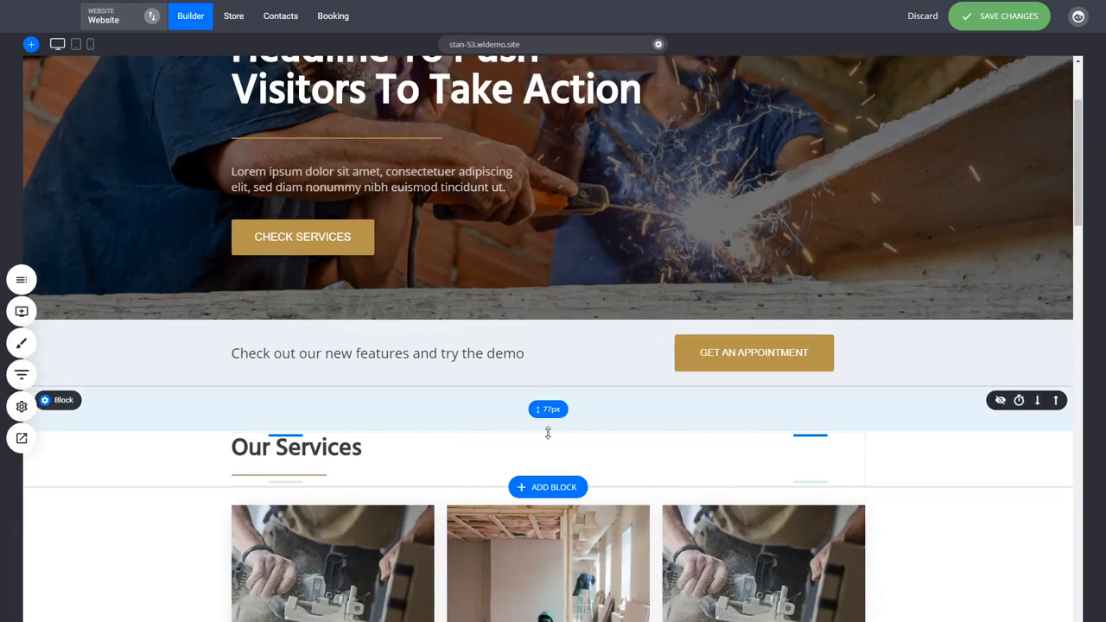
scroll(865, 570, down, 3)
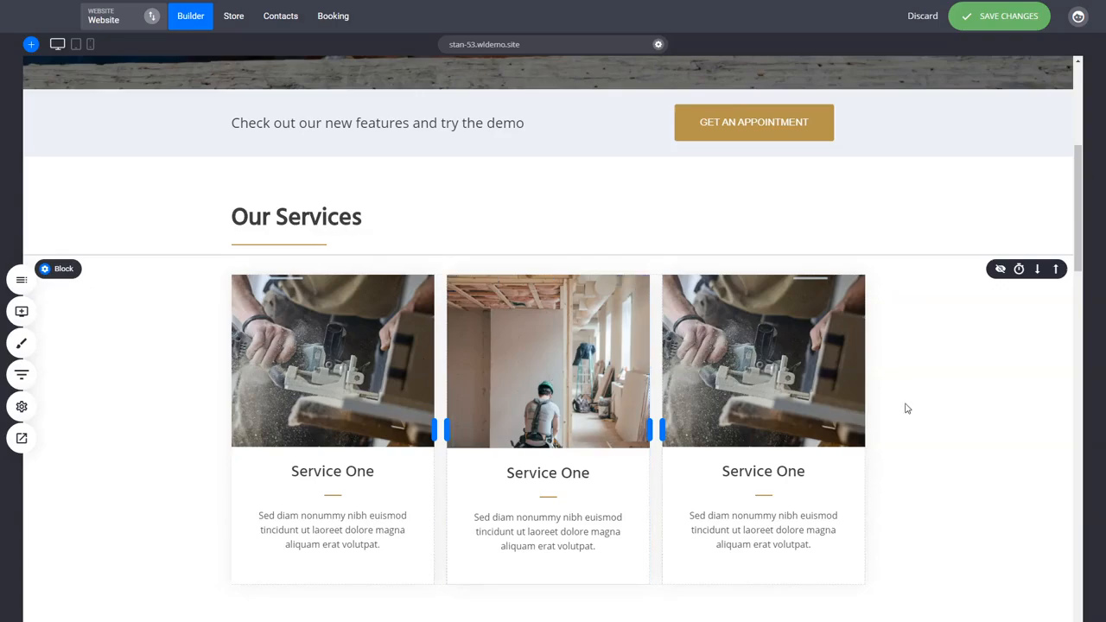
scroll(907, 407, down, 4)
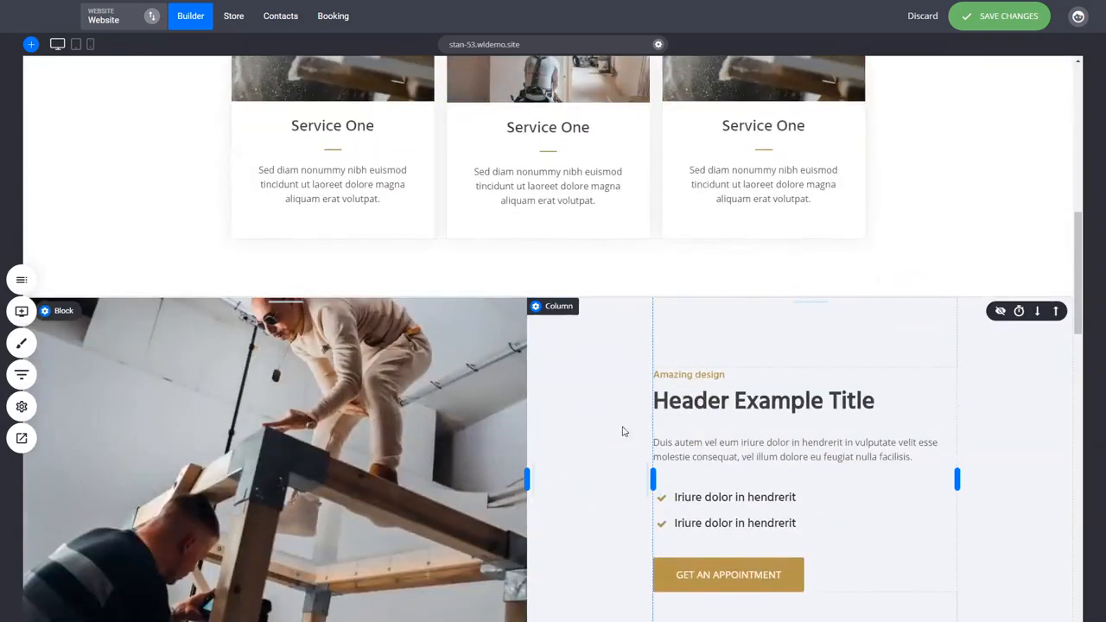
mouse_move(527, 473)
mouse_down()
mouse_move(593, 473)
mouse_move(517, 476)
mouse_move(553, 469)
mouse_move(524, 467)
mouse_move(528, 457)
mouse_up()
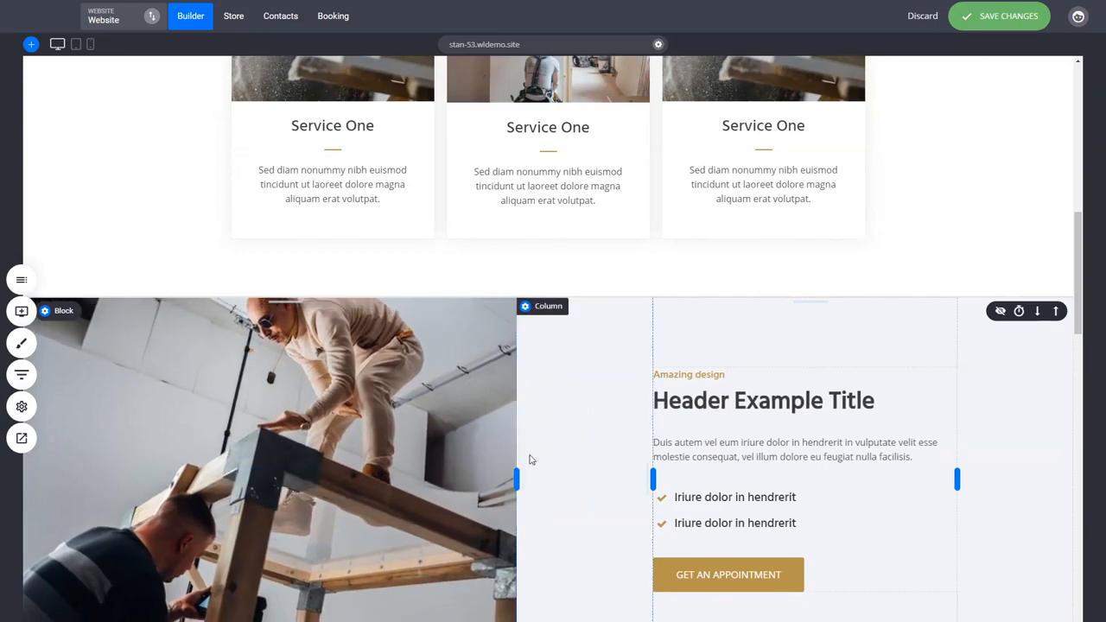
Narrow the text column of the "Header Example Title" block by pulling in its outer edge
scroll(576, 435, up, 4)
scroll(576, 425, down, 1)
scroll(576, 422, up, 2)
scroll(575, 422, up, 4)
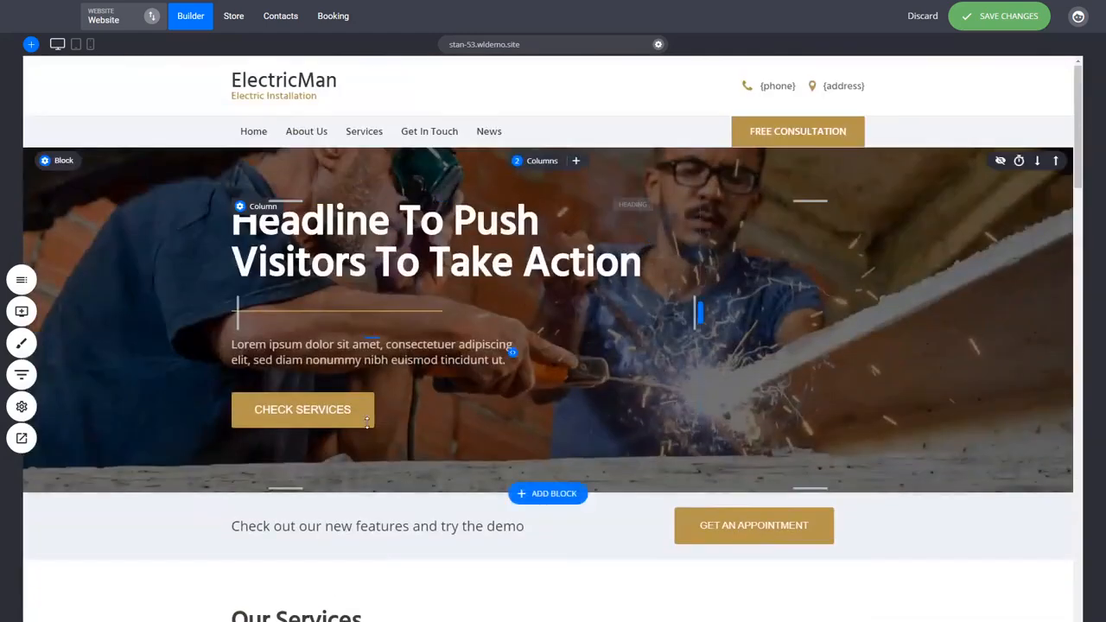
scroll(675, 484, down, 7)
scroll(840, 570, down, 3)
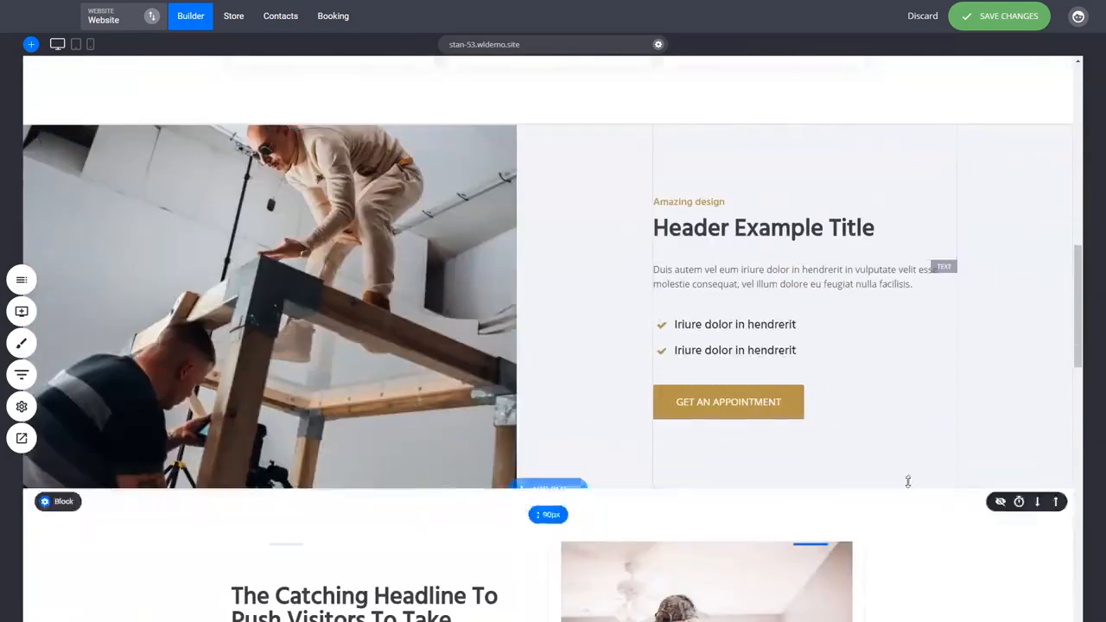
mouse_move(653, 302)
mouse_down()
mouse_move(717, 309)
mouse_move(652, 306)
mouse_up()
drag(960, 304, 934, 314)
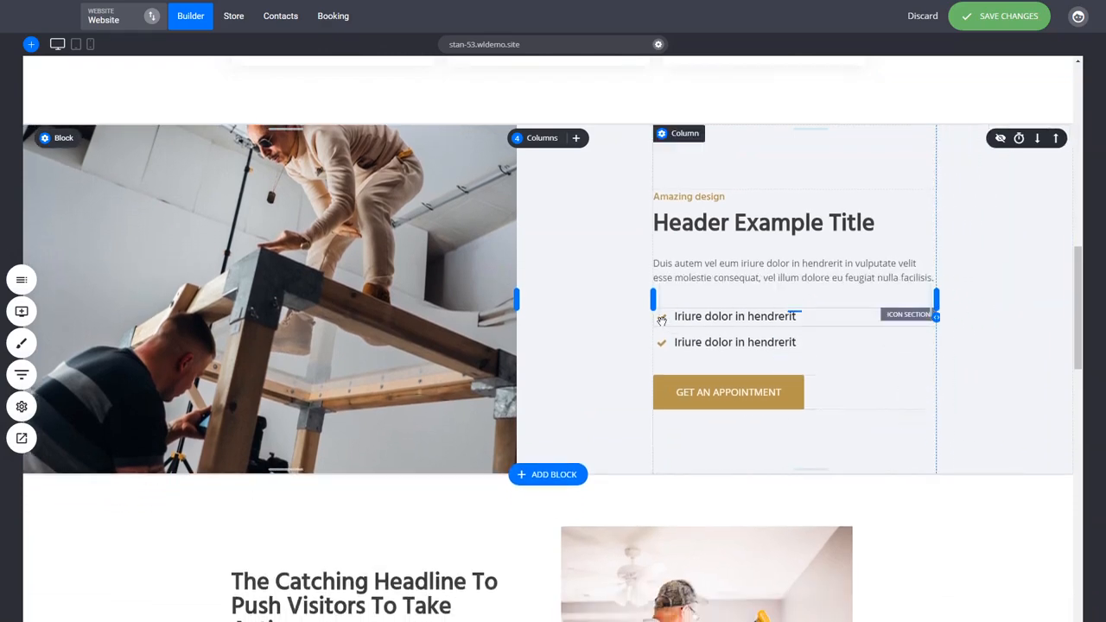
Add a new column row to the hero block and move it below the headline content
scroll(891, 542, down, 3)
scroll(904, 505, down, 1)
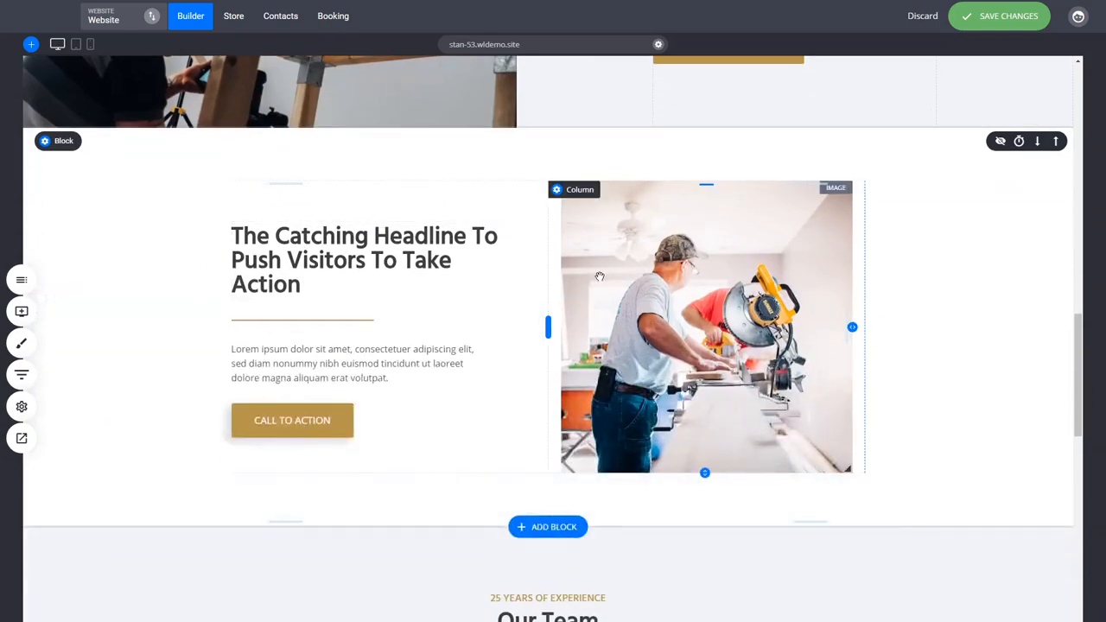
drag(1081, 367, 1076, 134)
scroll(975, 133, up, 2)
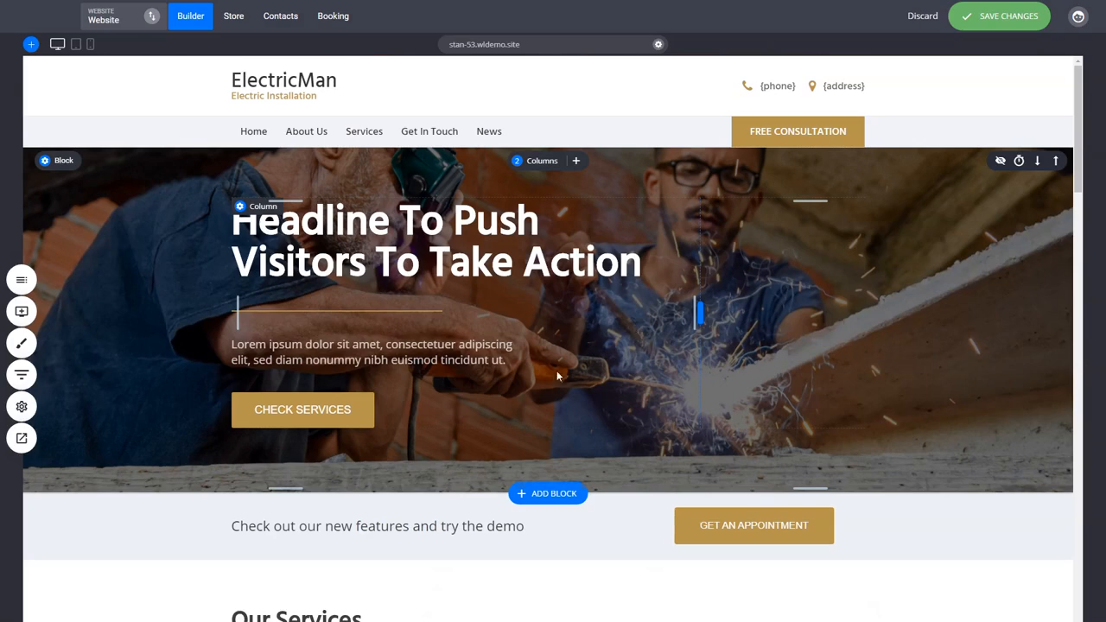
click(577, 161)
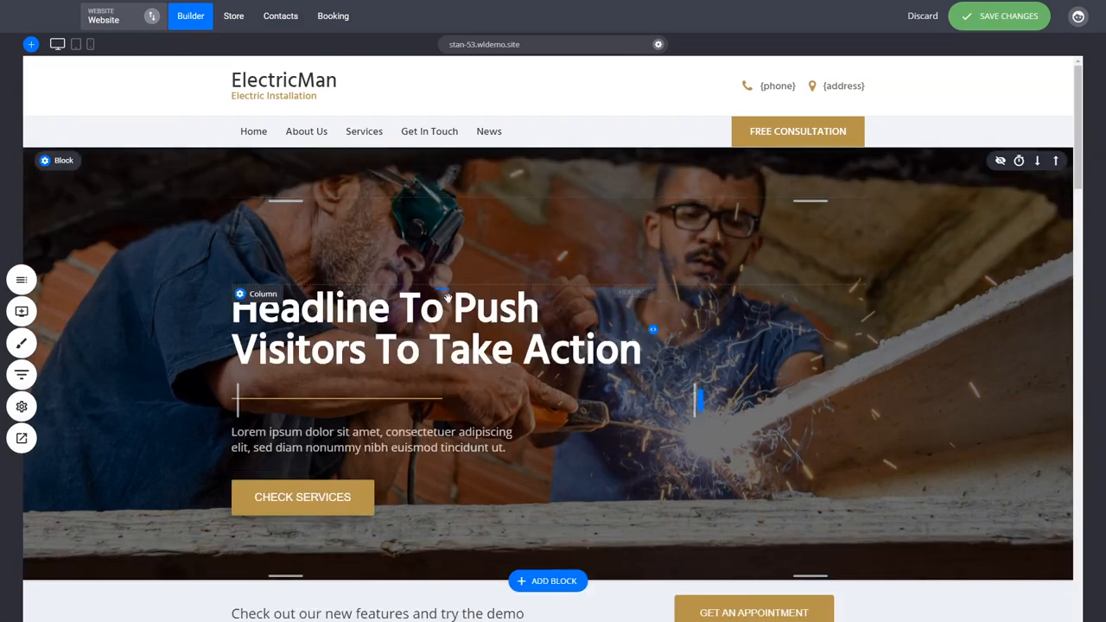
mouse_move(625, 242)
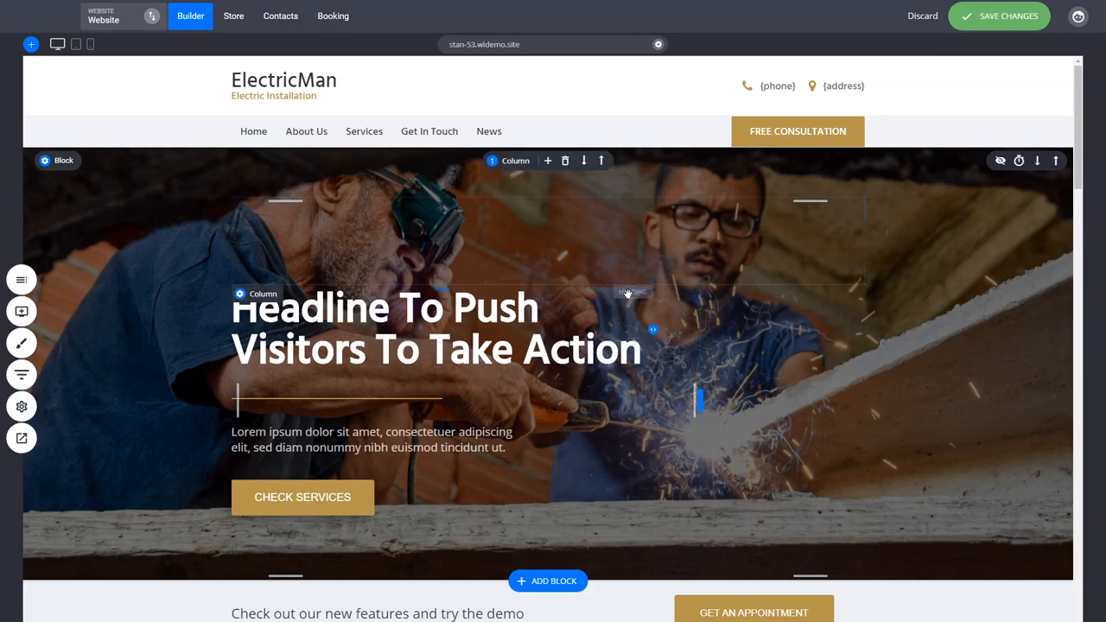
click(584, 162)
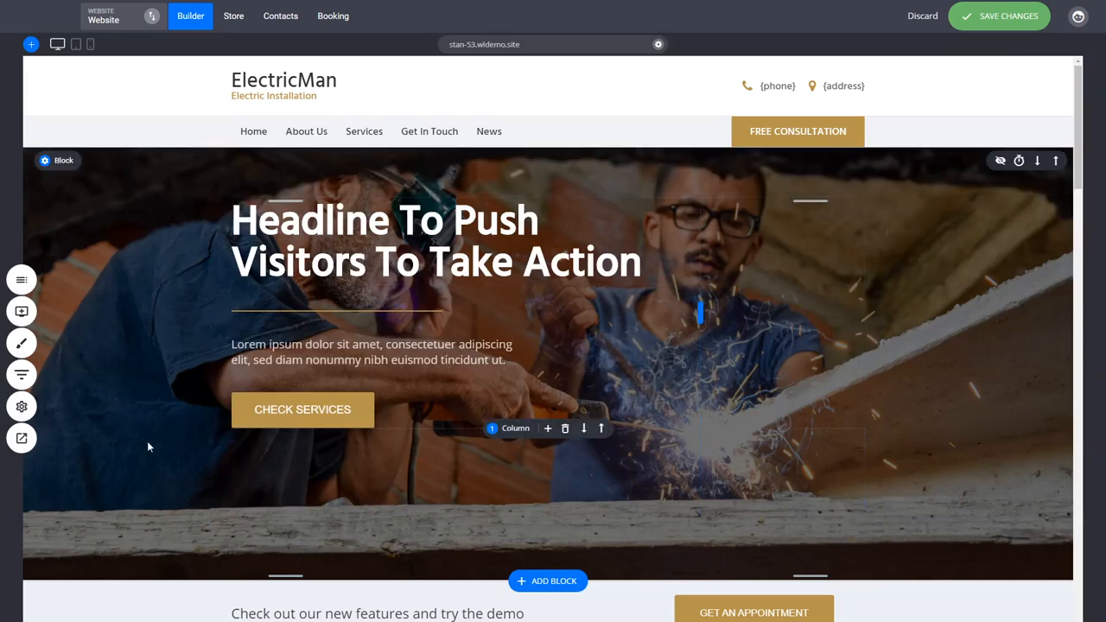
Split the new row beneath the hero's Check Services button into 3 columns
click(510, 429)
click(557, 483)
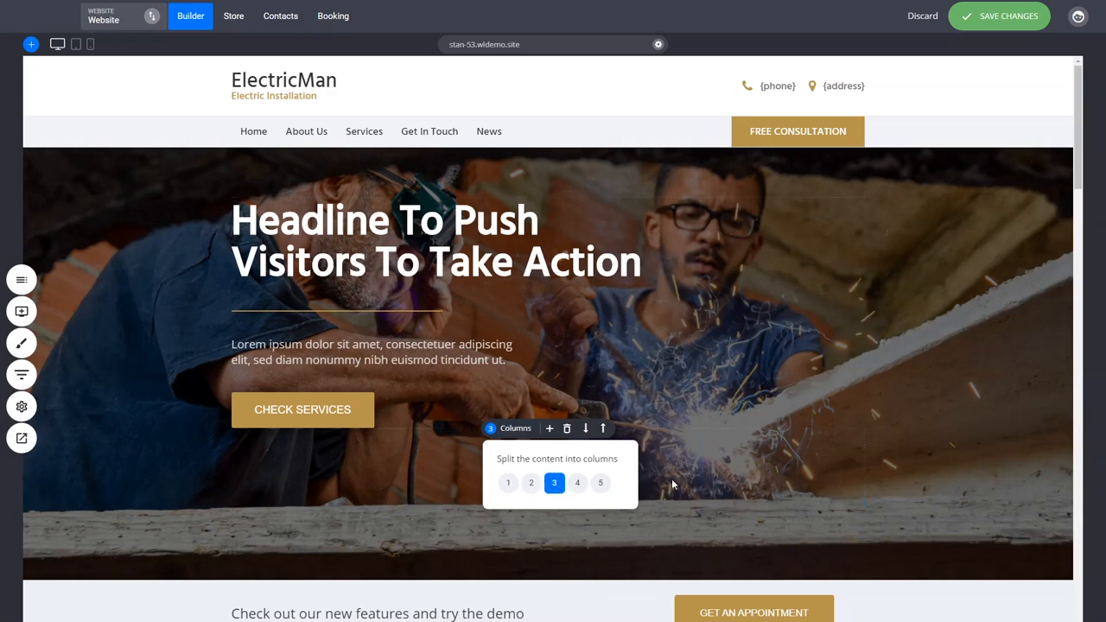
click(21, 311)
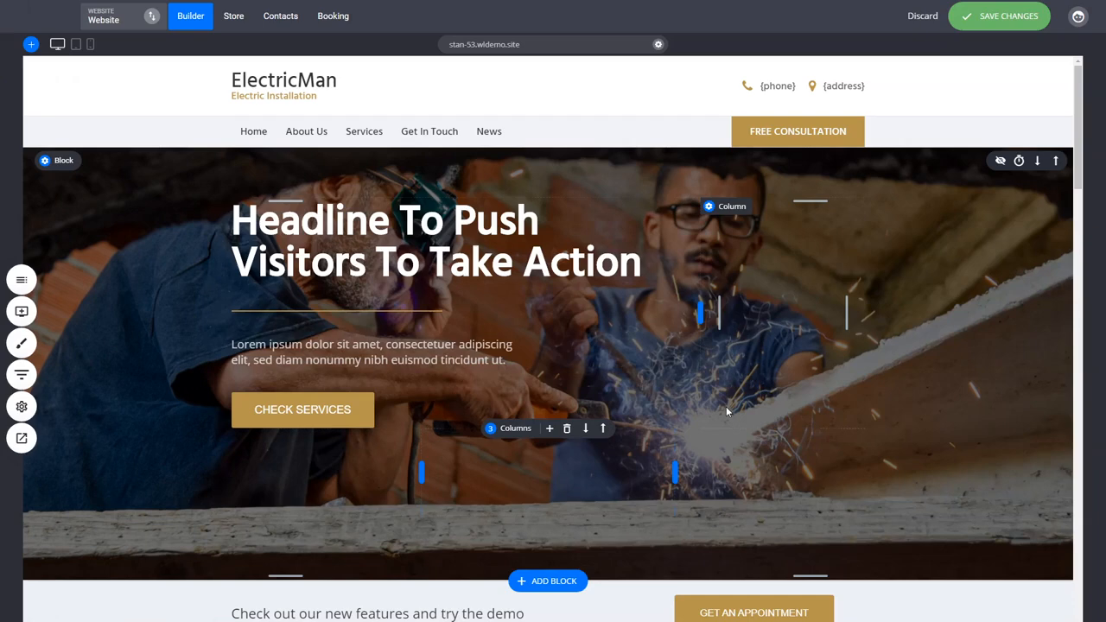
drag(1080, 161, 1080, 173)
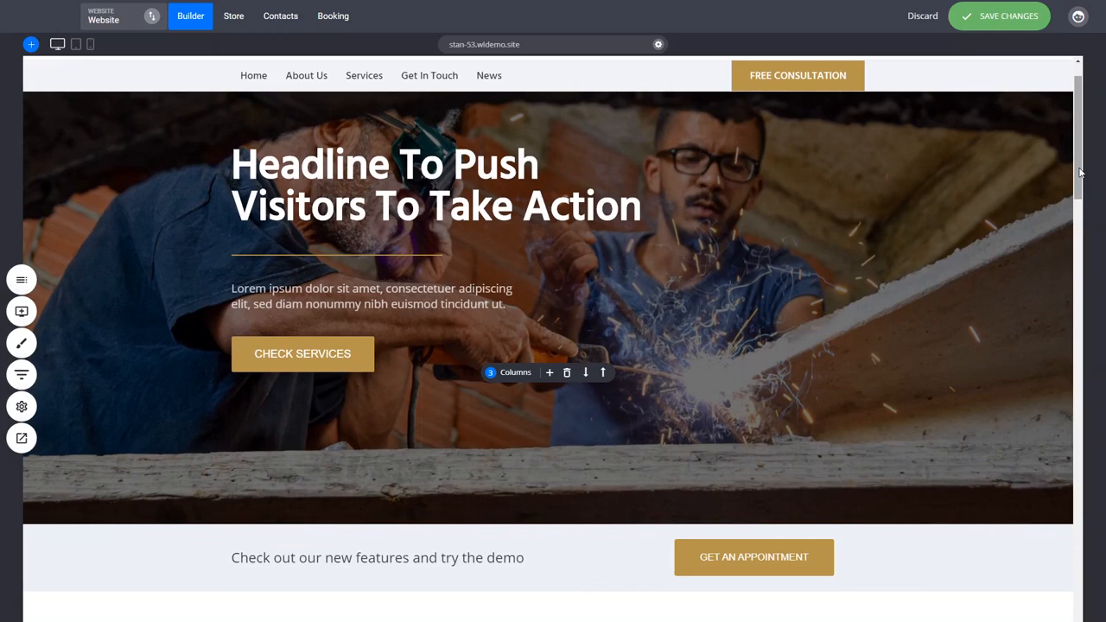
mouse_move(1080, 173)
mouse_down()
mouse_move(1080, 209)
mouse_move(1080, 163)
mouse_up()
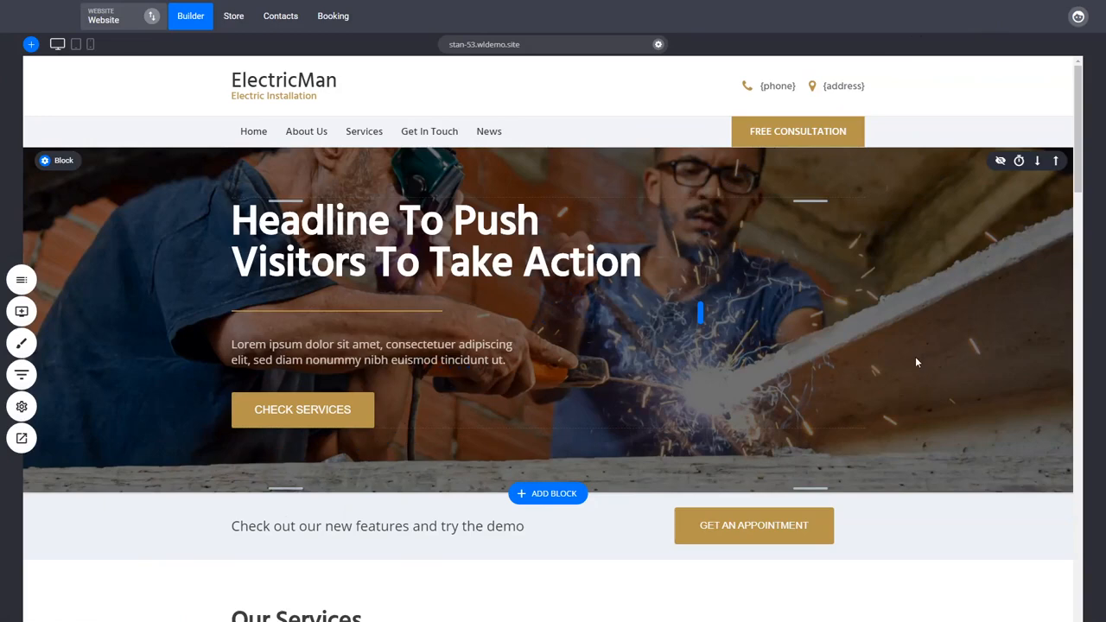
Increase the hero block's top spacing so the headline sits lower beneath the navigation bar
mouse_move(856, 376)
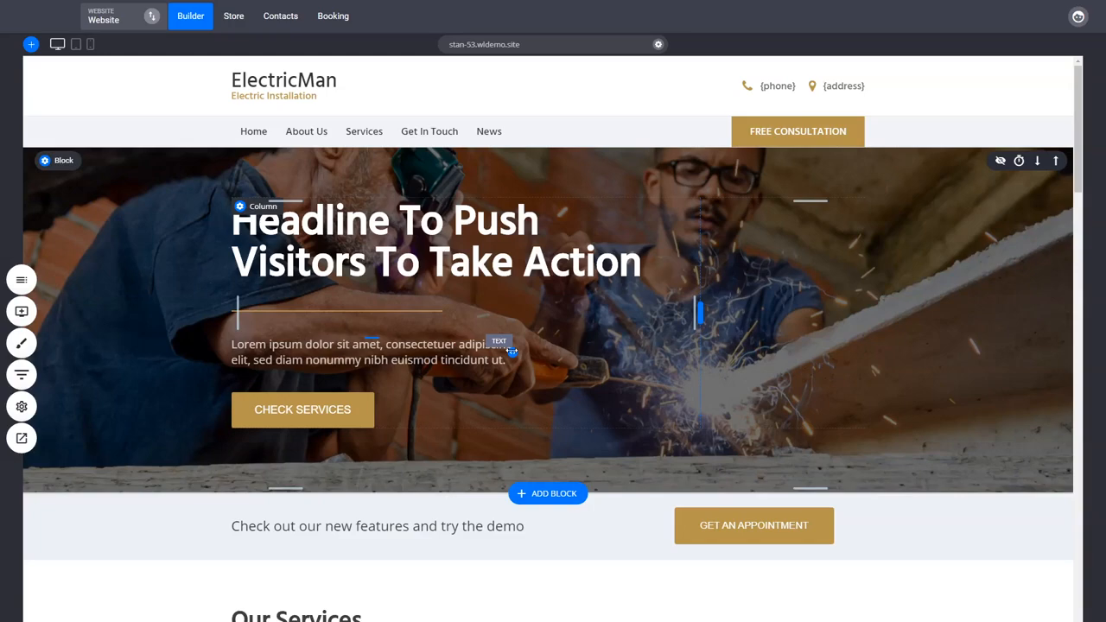
scroll(872, 358, down, 2)
scroll(873, 358, up, 2)
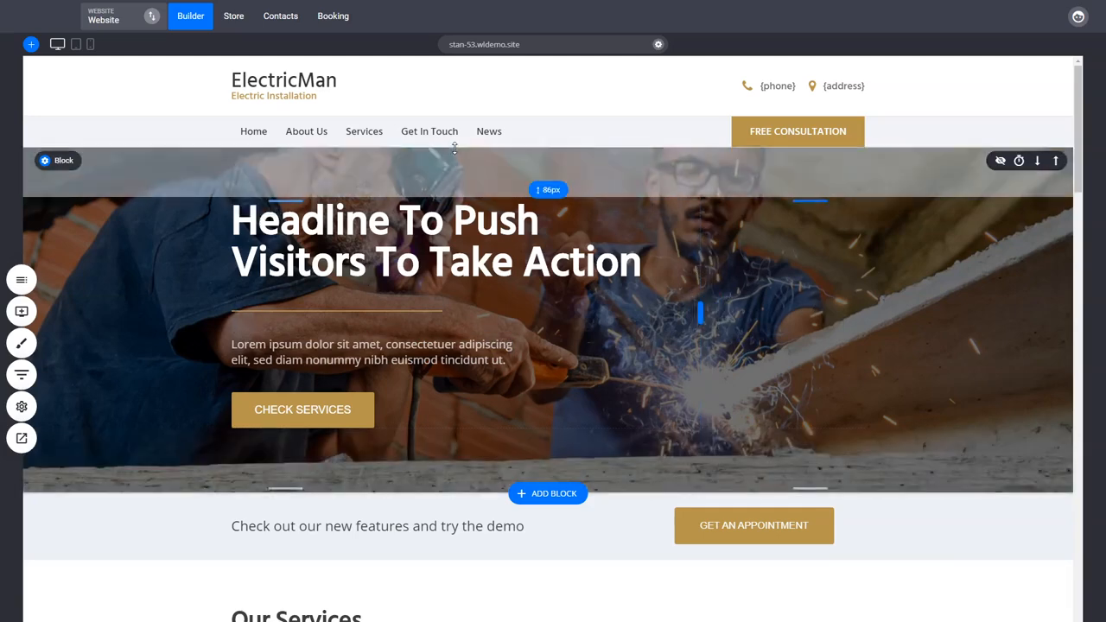
drag(463, 175, 463, 182)
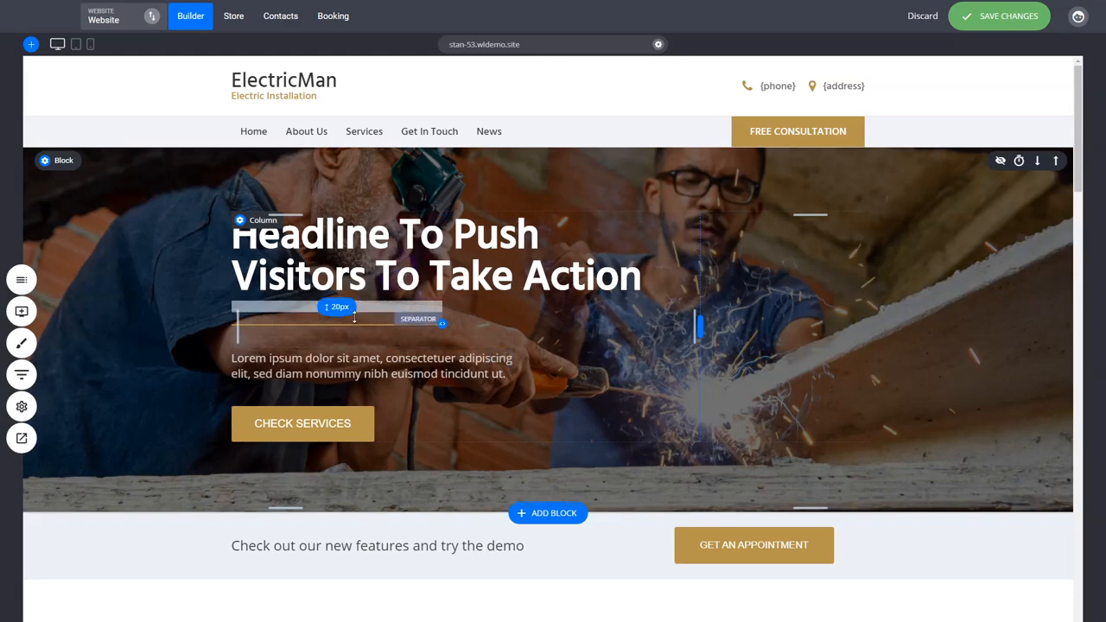
Adjust the vertical spacing around the hero block's separator, paragraph text and Check Services button
drag(355, 317, 359, 276)
drag(377, 334, 382, 287)
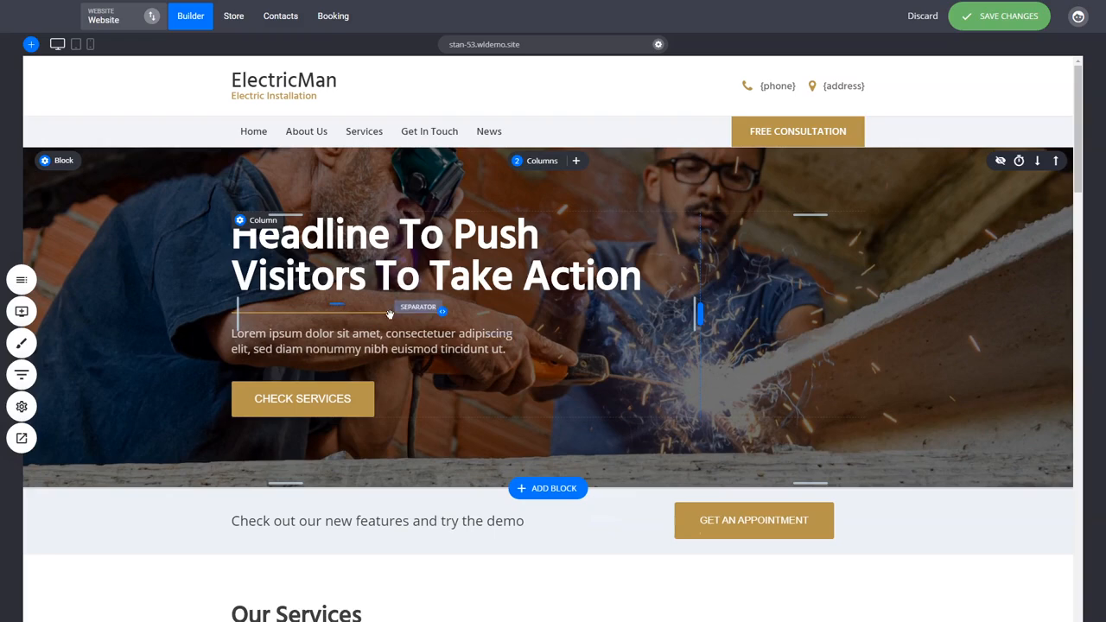
drag(389, 370, 388, 348)
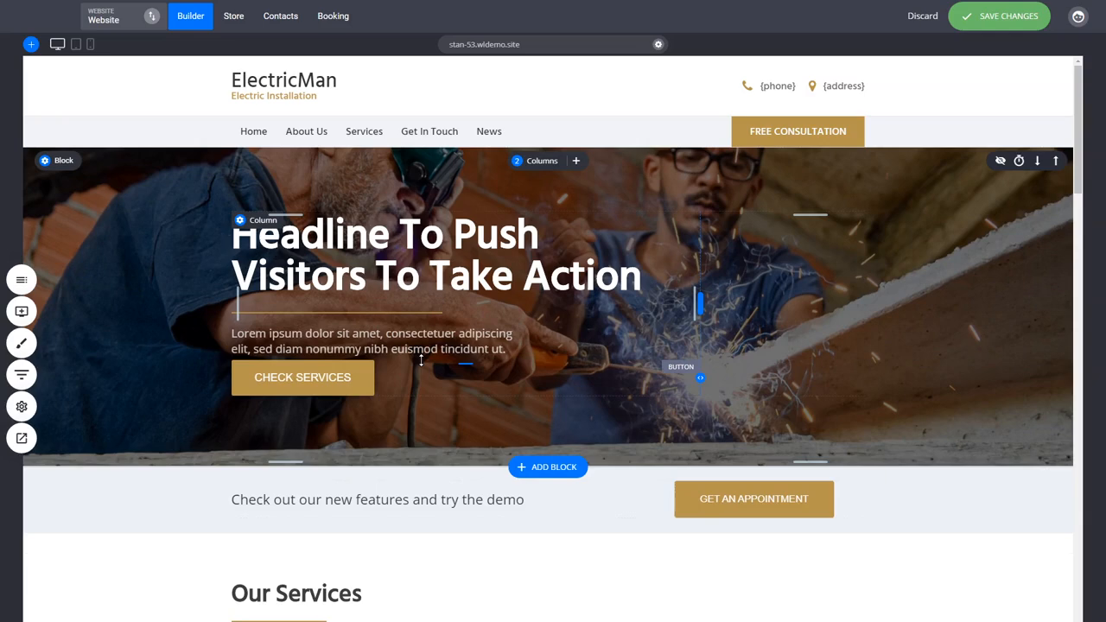
drag(421, 360, 424, 384)
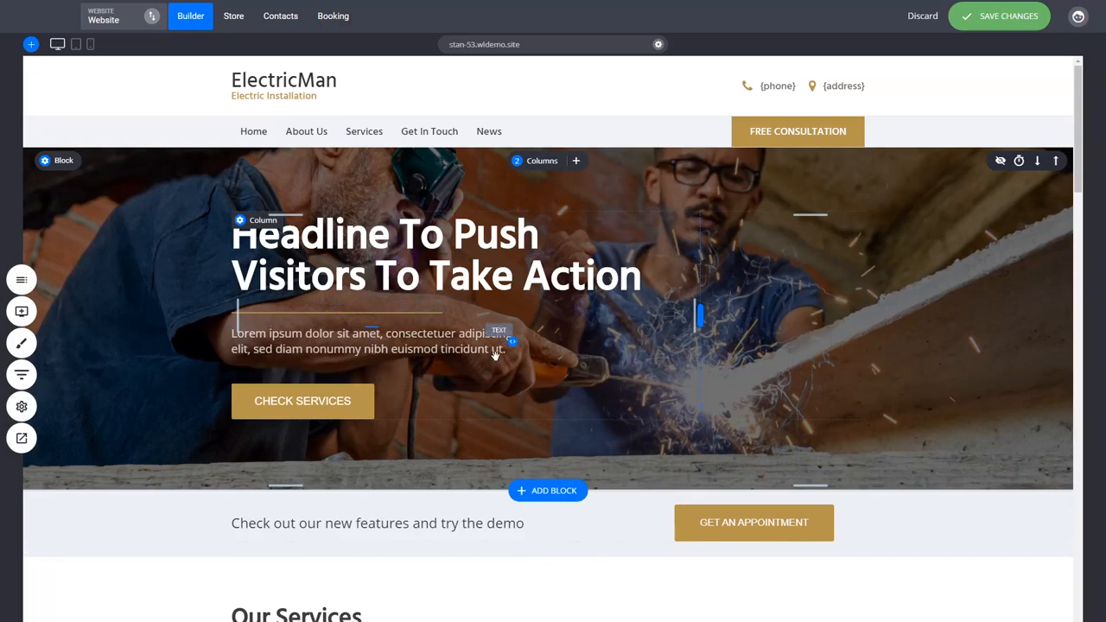
mouse_move(339, 325)
mouse_down()
mouse_move(340, 336)
mouse_move(343, 315)
mouse_up()
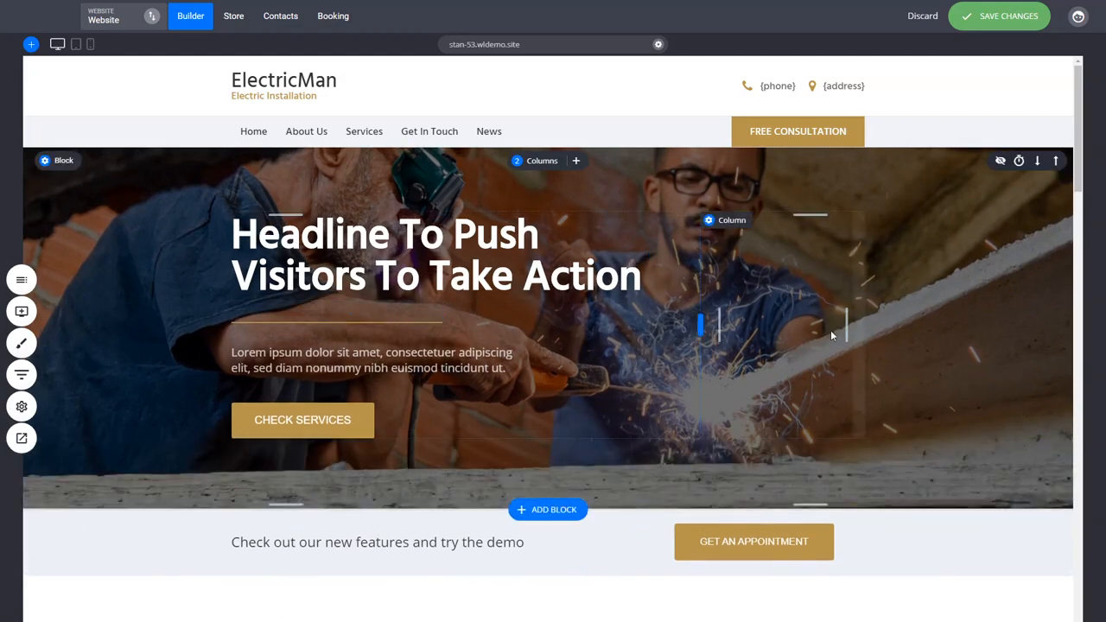
Increase the top spacing of the Our Services block to about 86px
scroll(842, 389, down, 2)
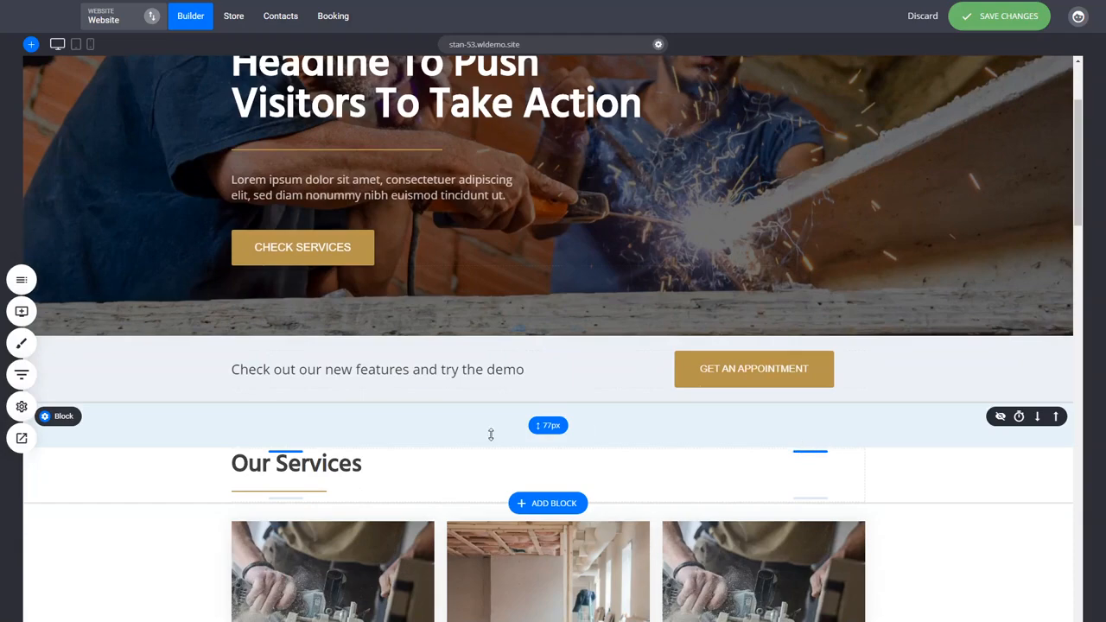
drag(491, 435, 500, 439)
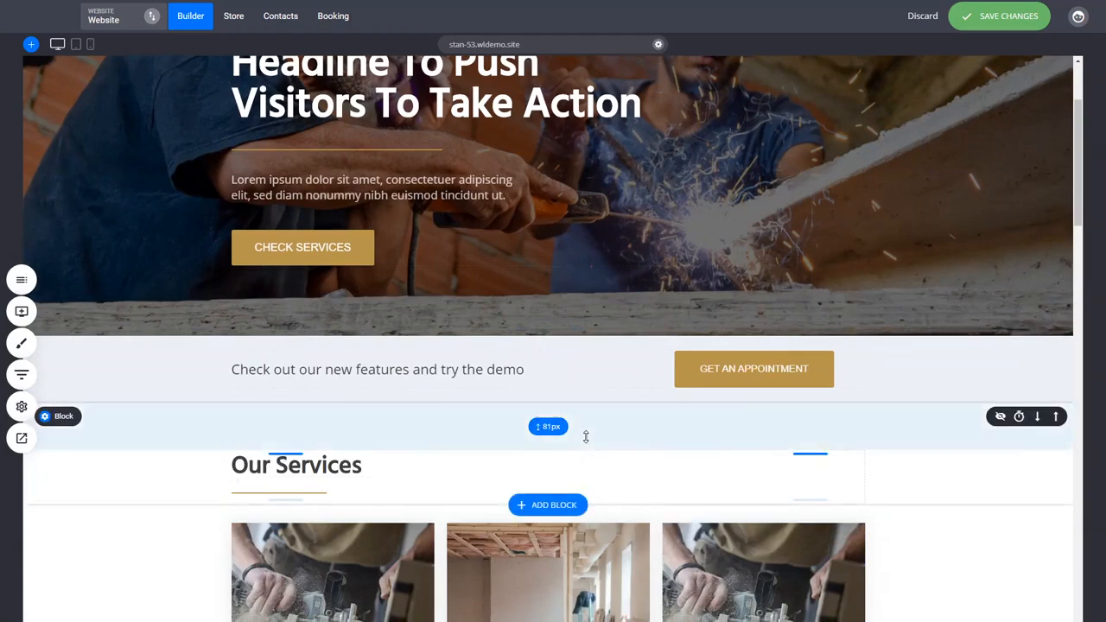
drag(587, 437, 593, 444)
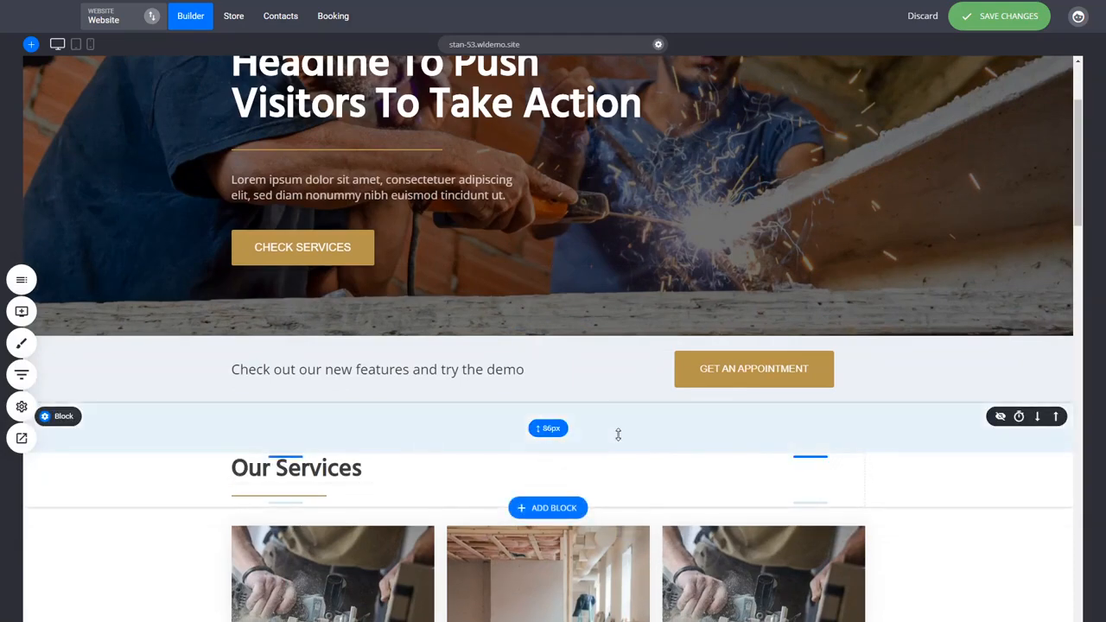
Adjust the spacing above the first and third Service One titles so the card titles line up, with about 24px above the first
scroll(896, 506, down, 3)
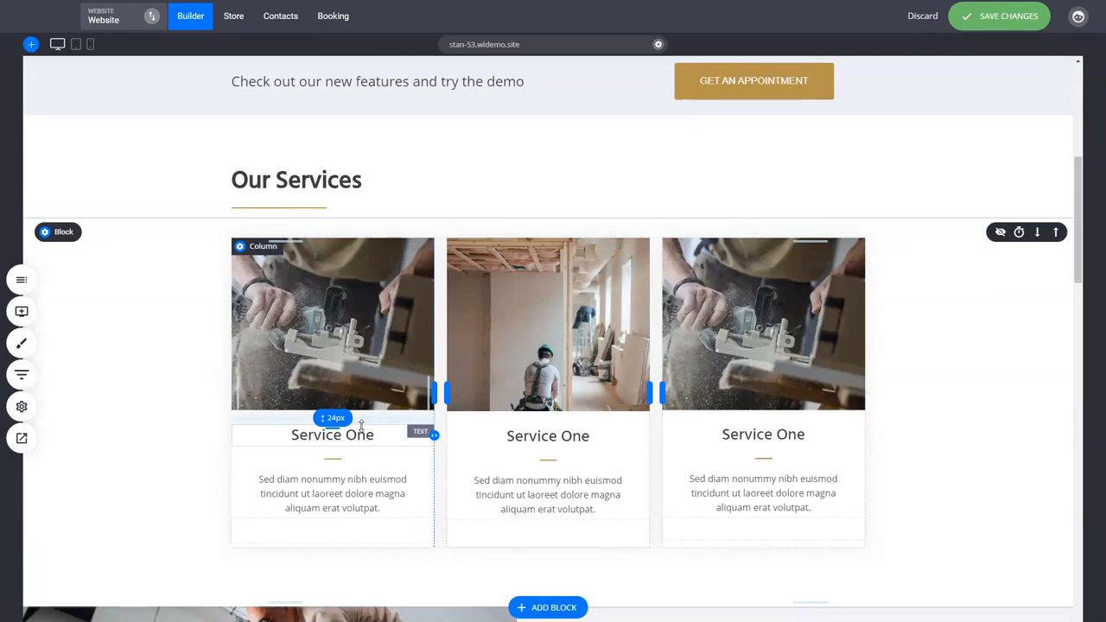
drag(361, 425, 362, 411)
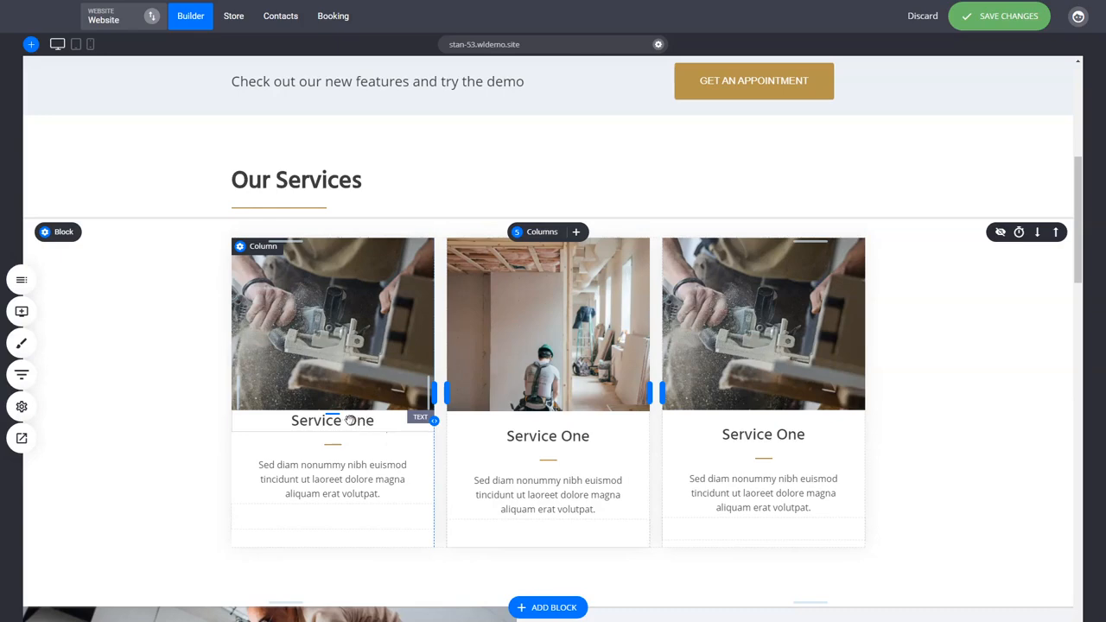
drag(373, 414, 368, 429)
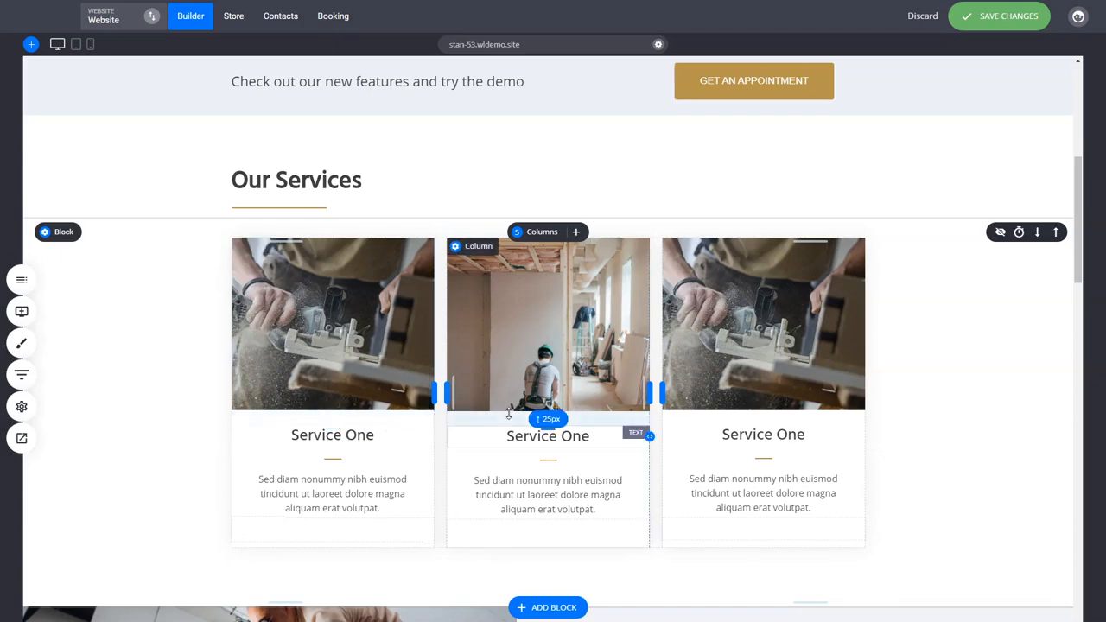
drag(733, 418, 734, 417)
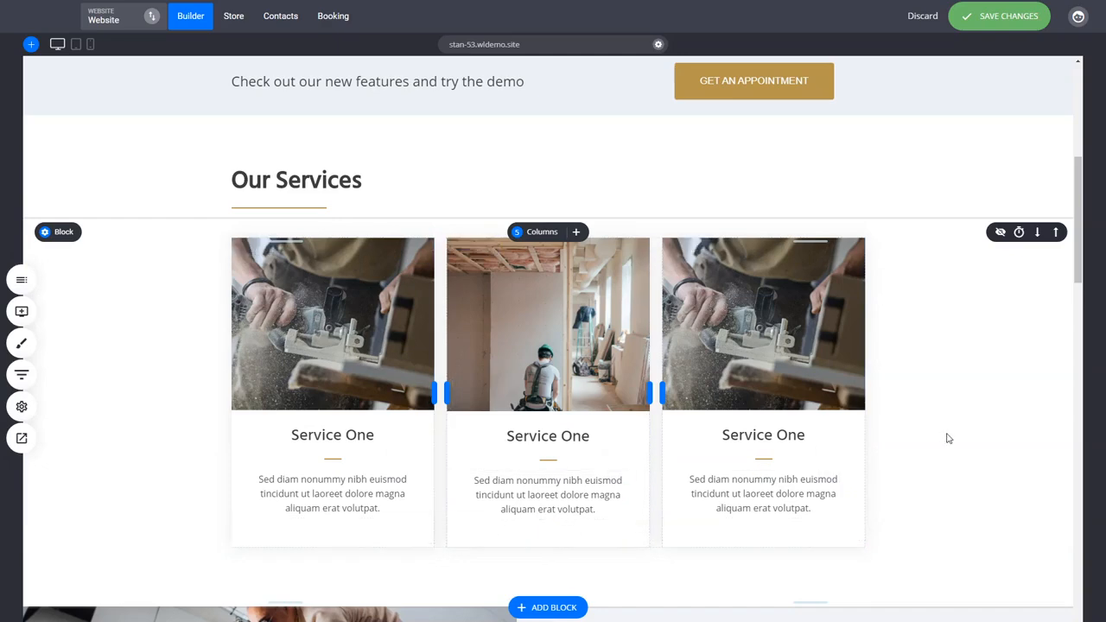
Add the "Impactful Section Headline" block from the Services category beneath the service cards
scroll(948, 438, down, 1)
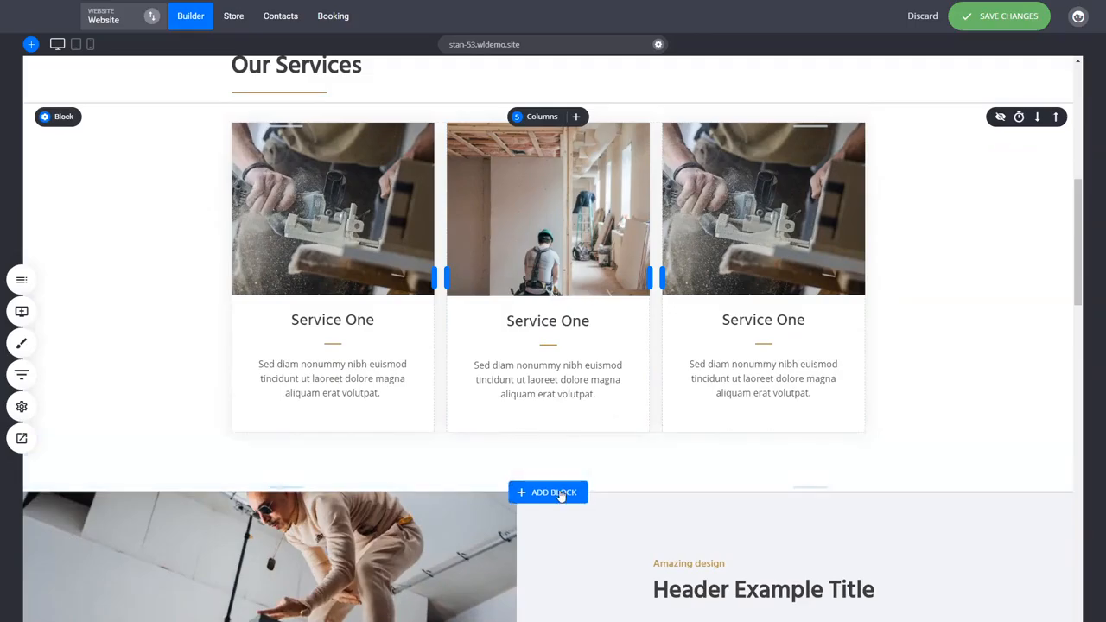
click(560, 493)
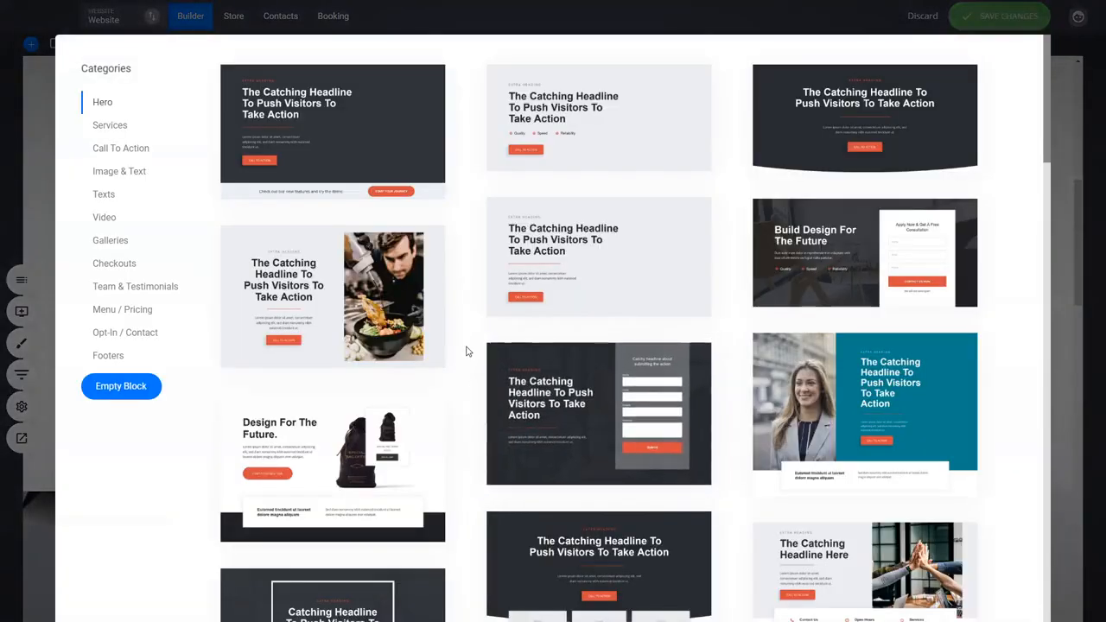
click(125, 157)
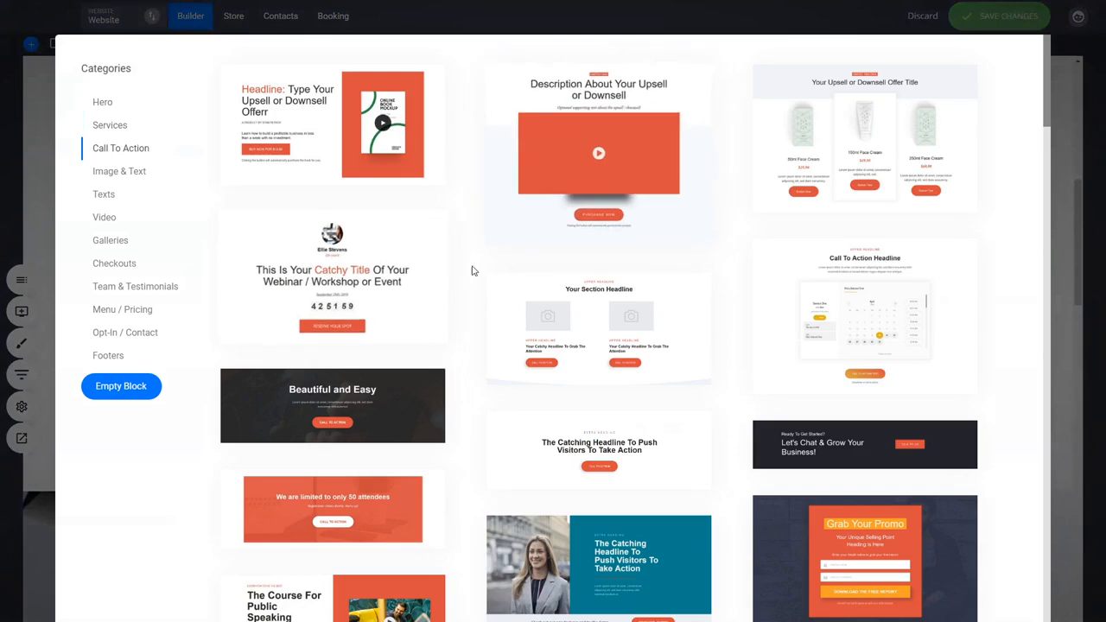
click(113, 128)
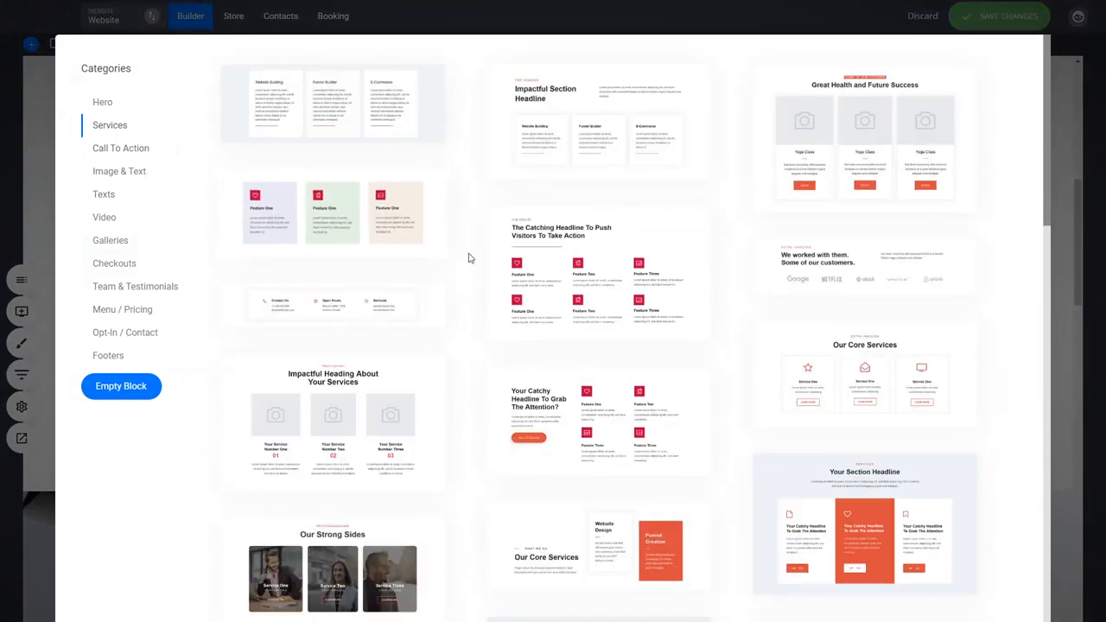
click(641, 138)
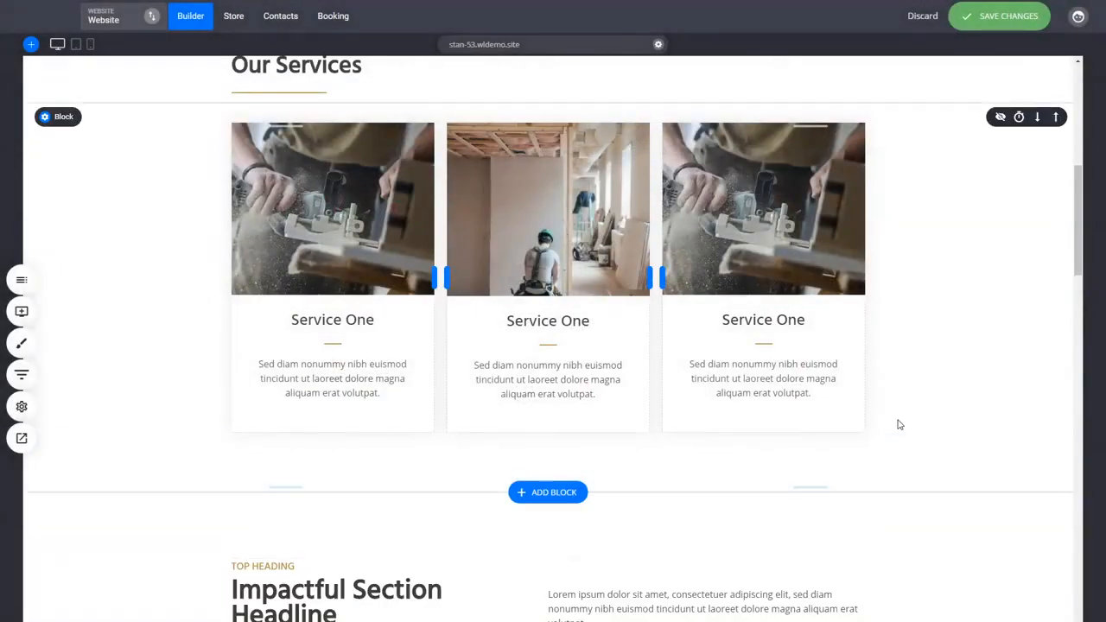
Adjust the Impactful Section Headline block's top and bottom spacing and the top spacing of the card block beneath it
scroll(899, 424, down, 3)
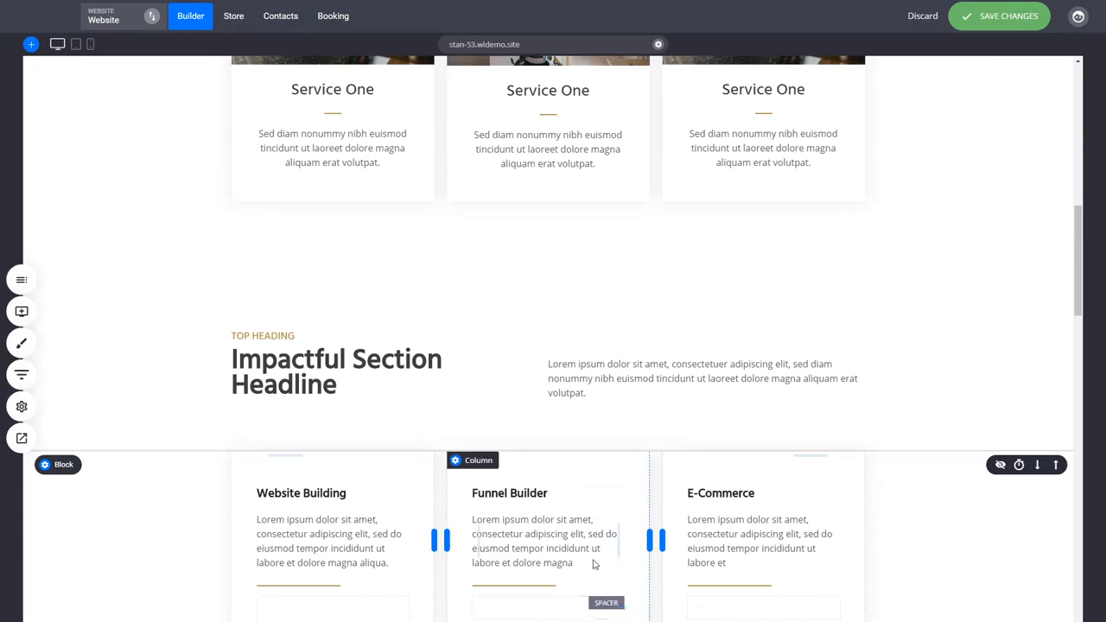
drag(464, 316, 464, 291)
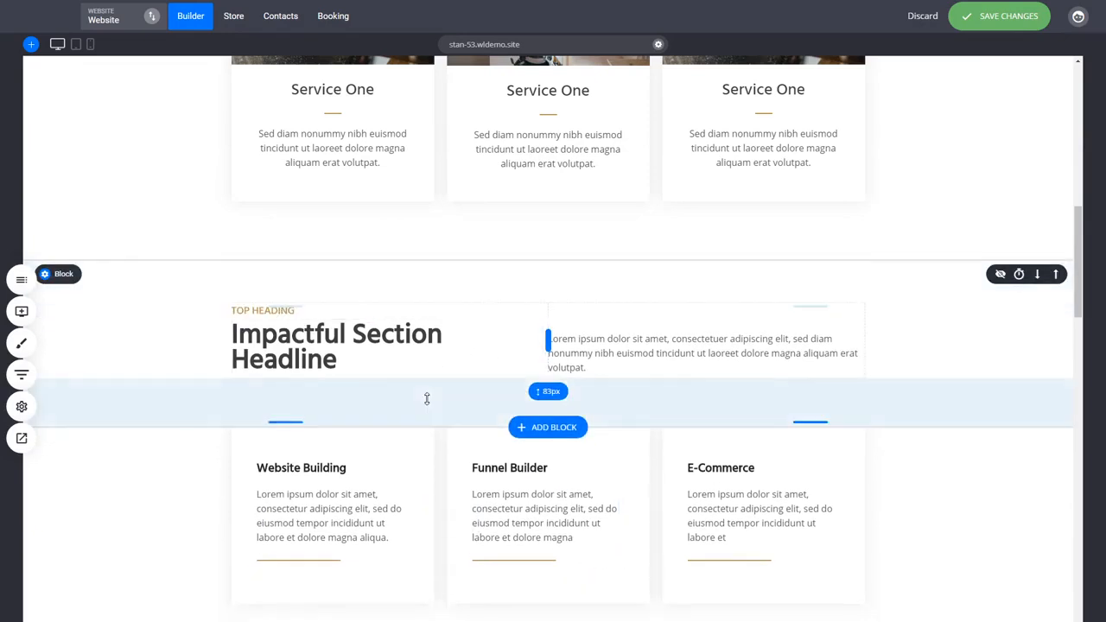
drag(427, 399, 428, 382)
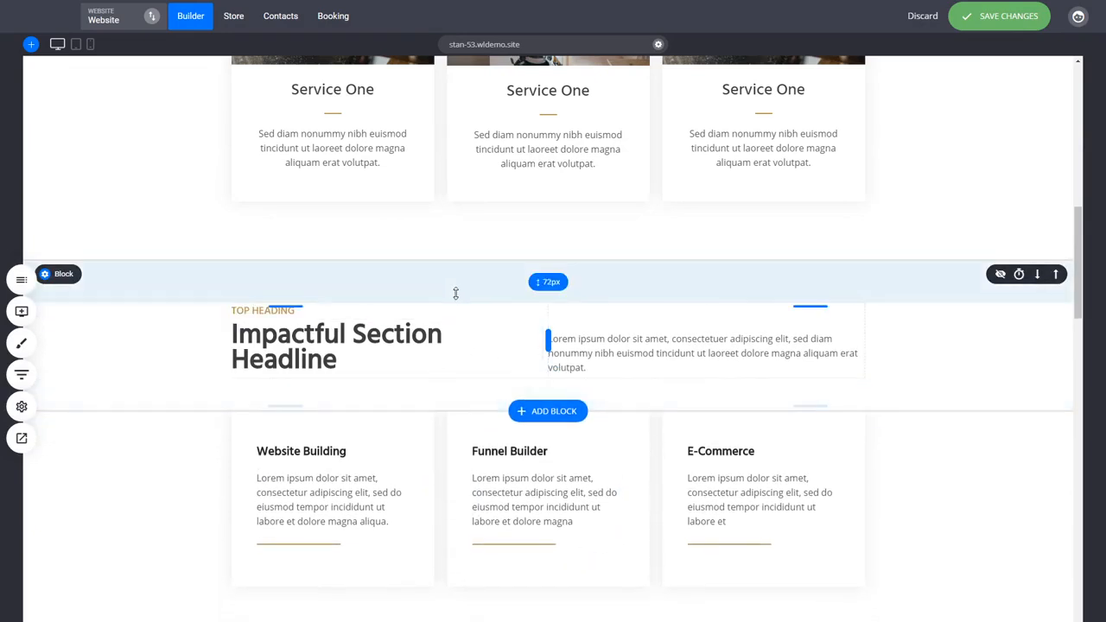
drag(455, 294, 455, 318)
drag(425, 418, 427, 384)
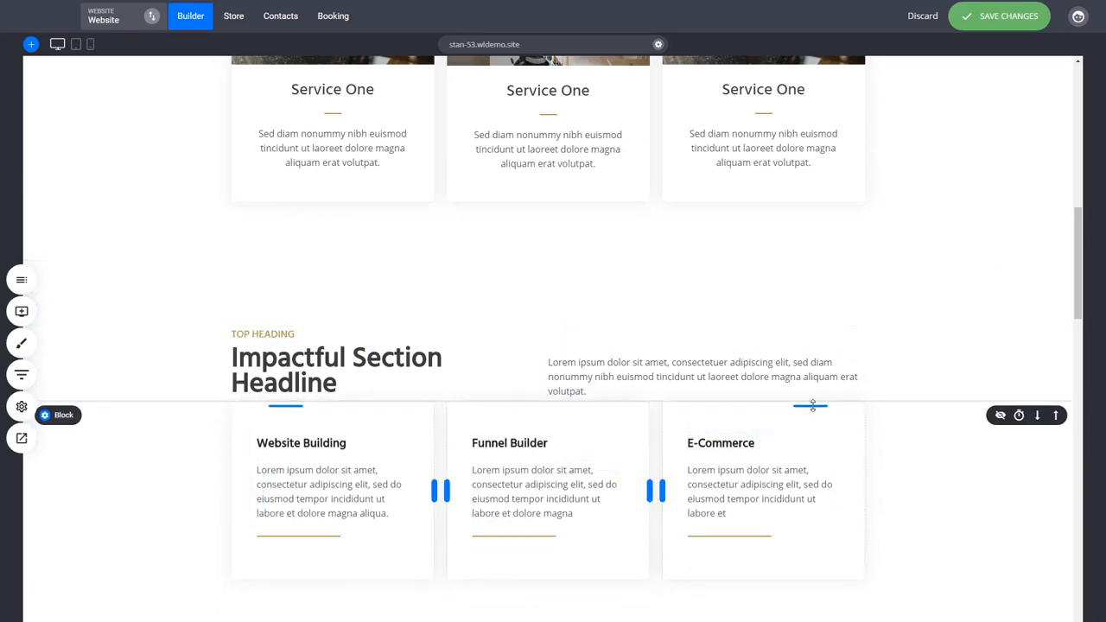
drag(813, 404, 812, 431)
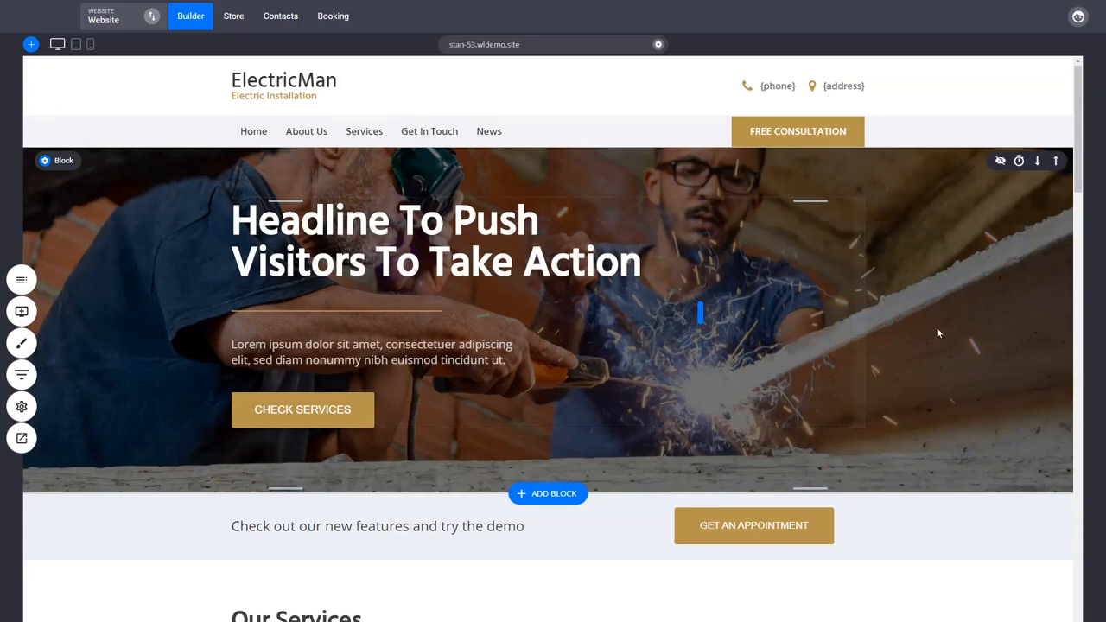
scroll(830, 341, down, 3)
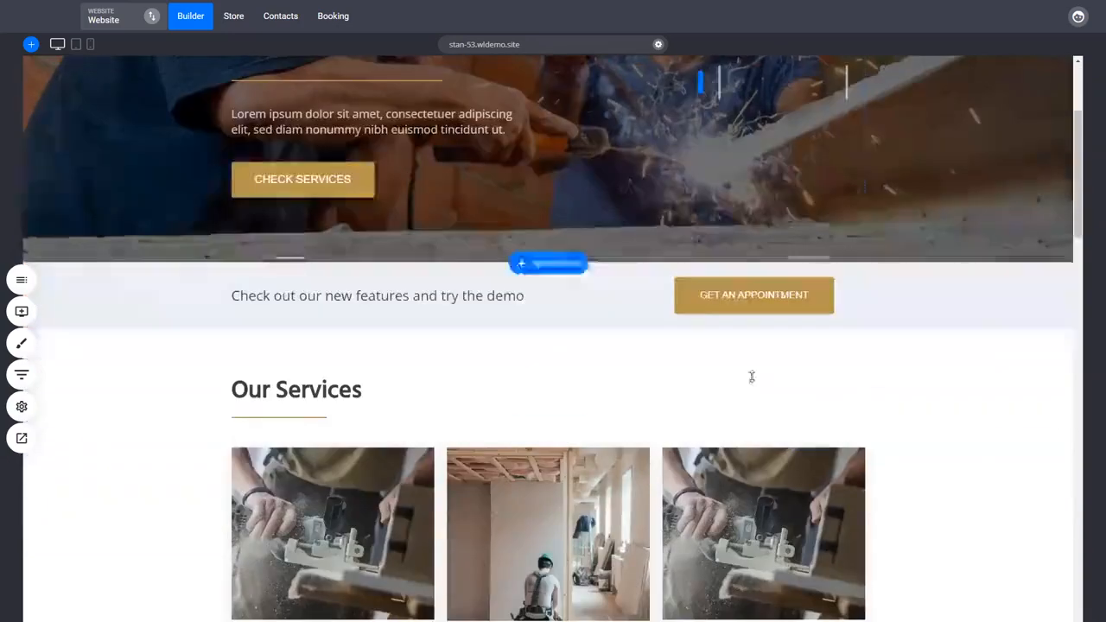
scroll(343, 423, down, 2)
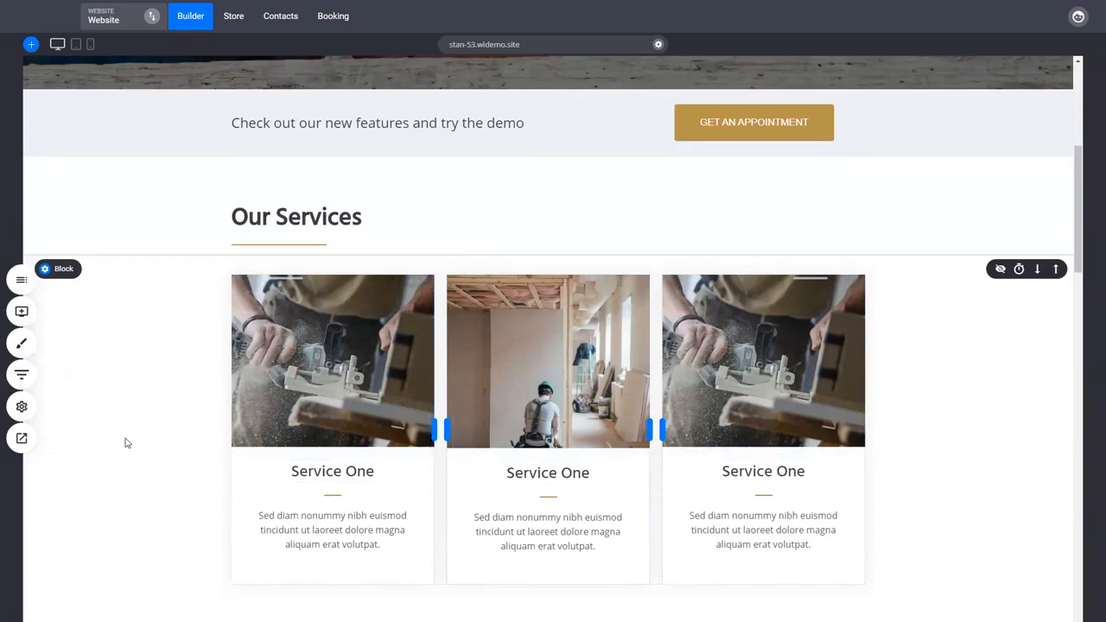
scroll(125, 443, up, 5)
scroll(35, 458, up, 1)
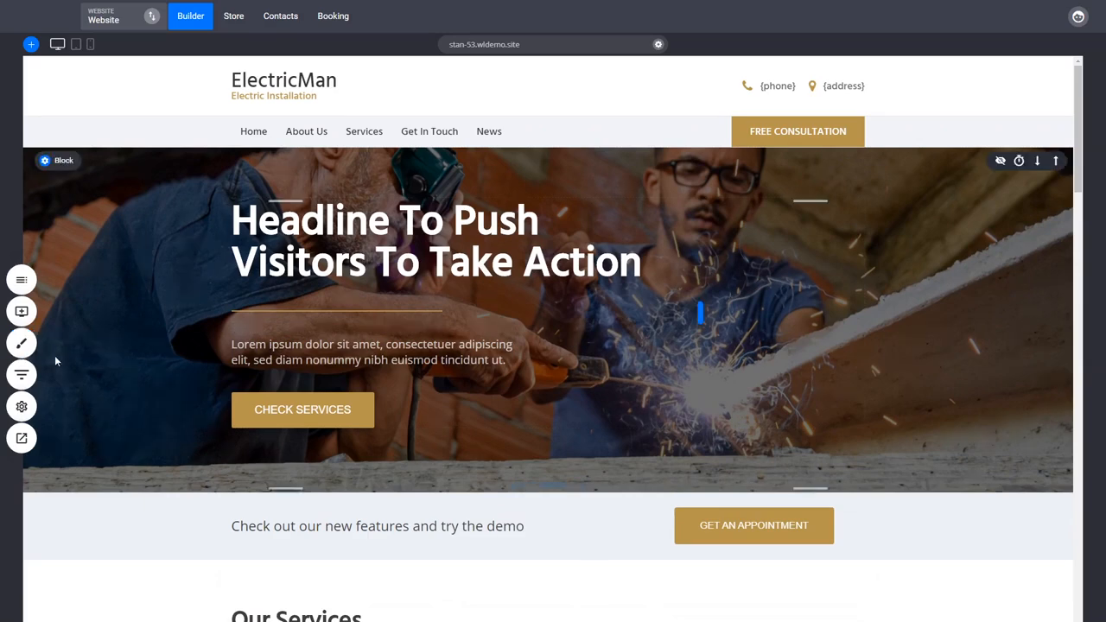
Open the global styling settings and examine the fonts added to the website
click(22, 346)
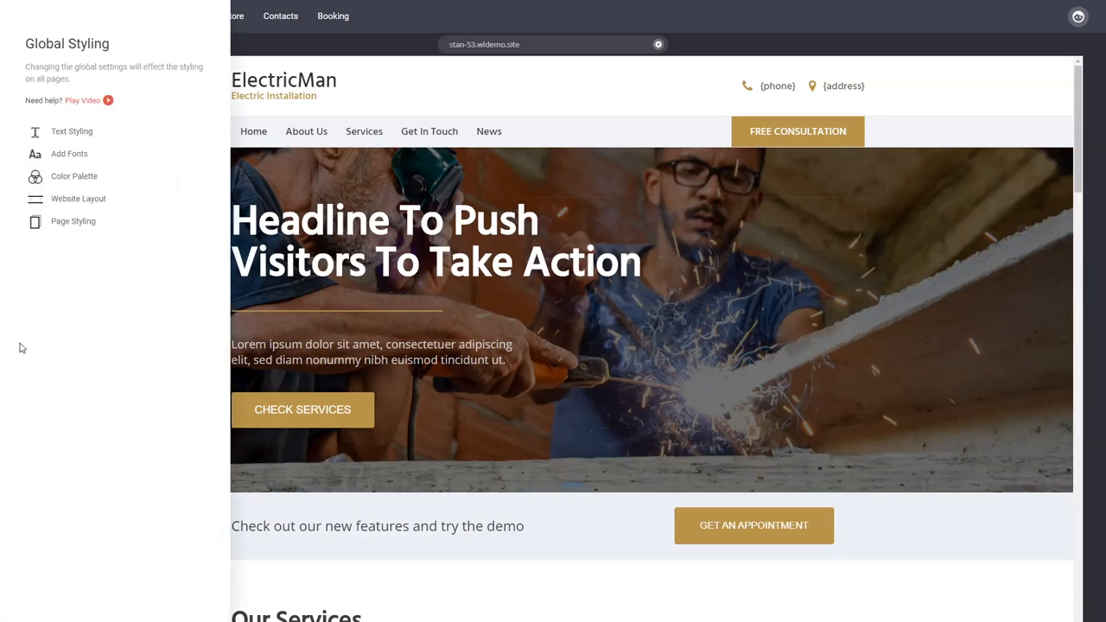
click(80, 157)
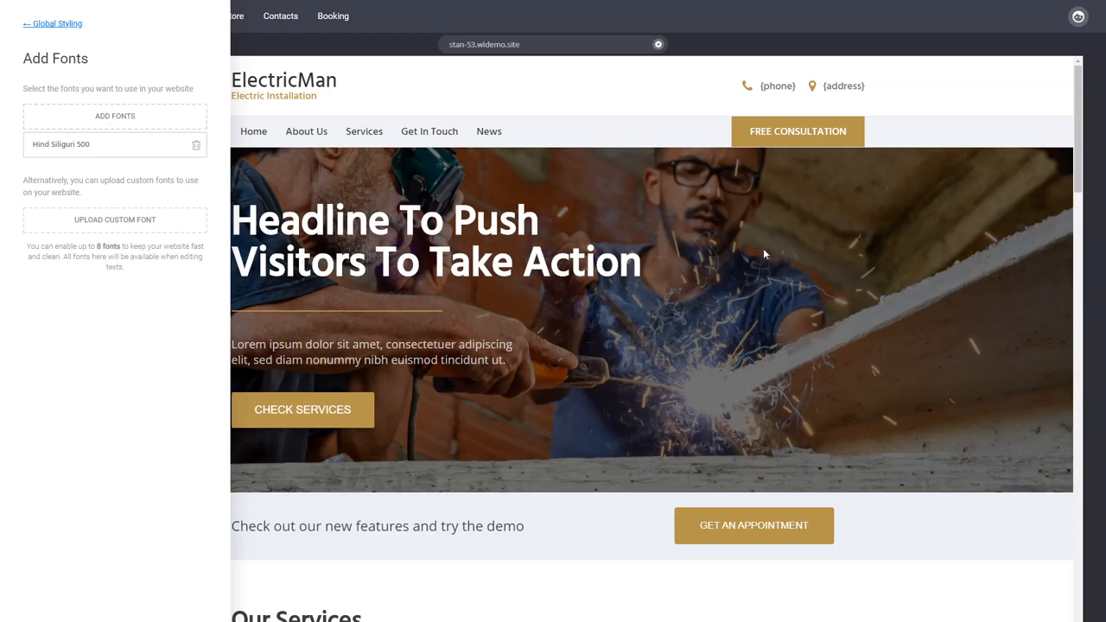
click(65, 24)
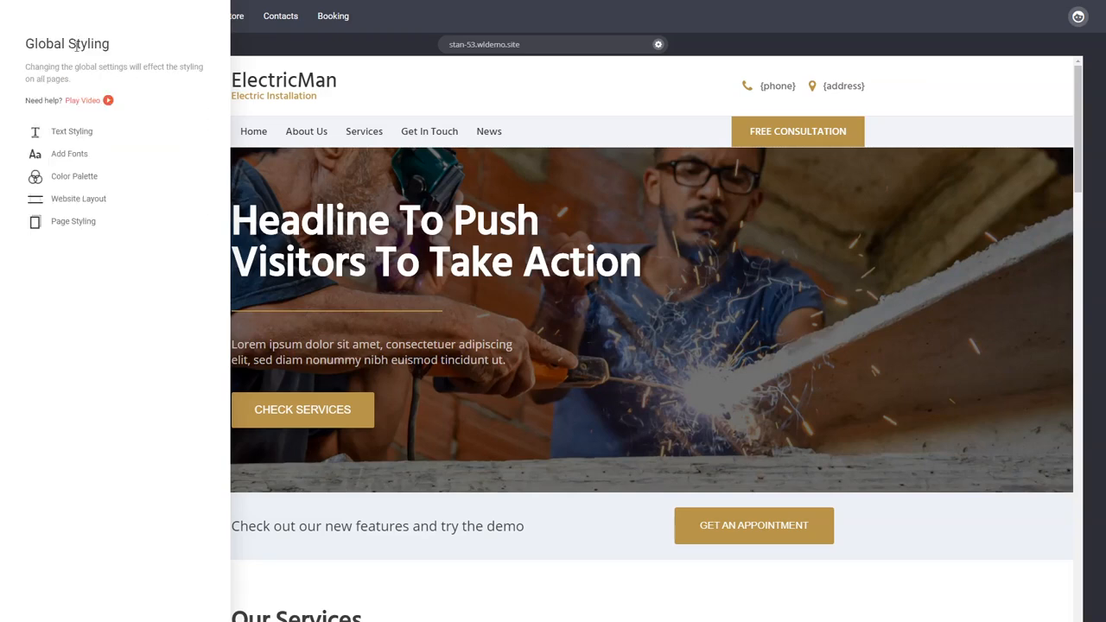
Set the Heading 1 font size to 74px in the global text styling
click(73, 135)
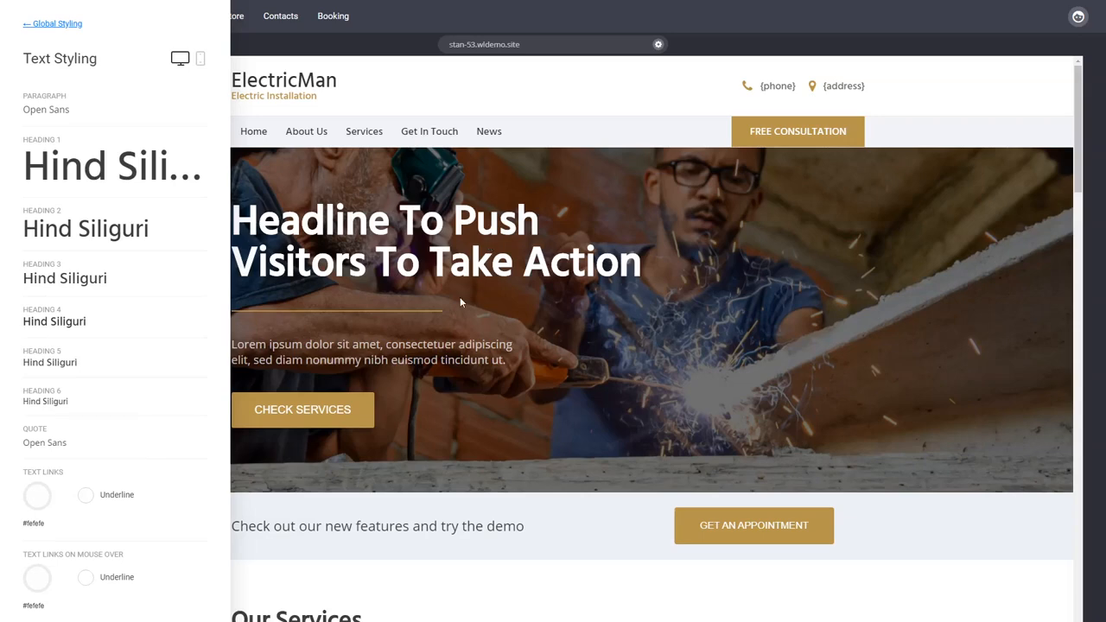
click(82, 176)
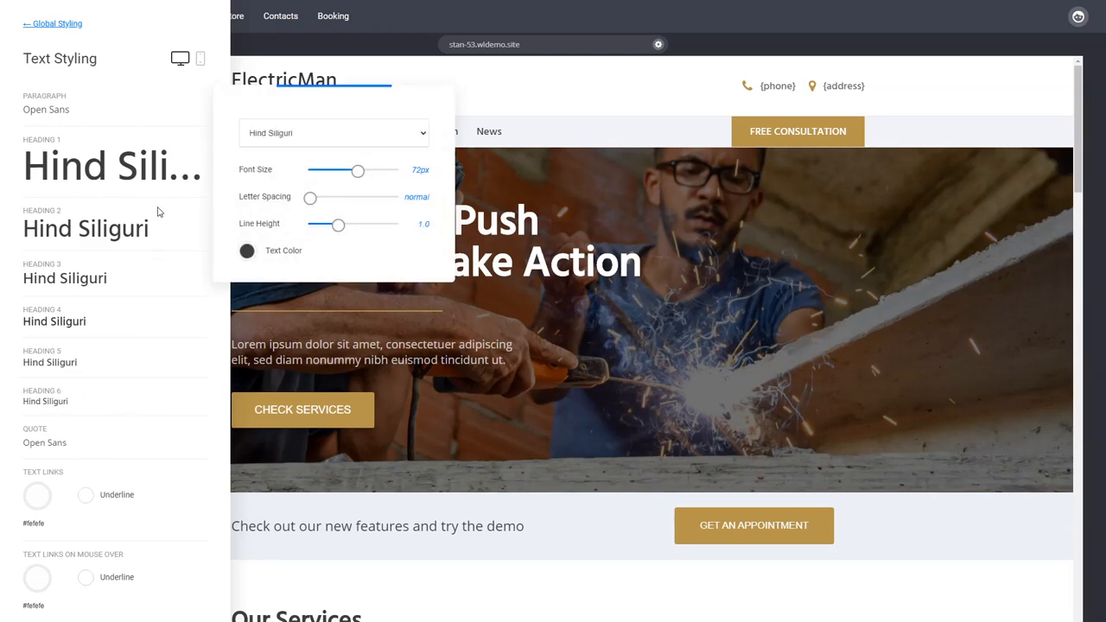
click(169, 285)
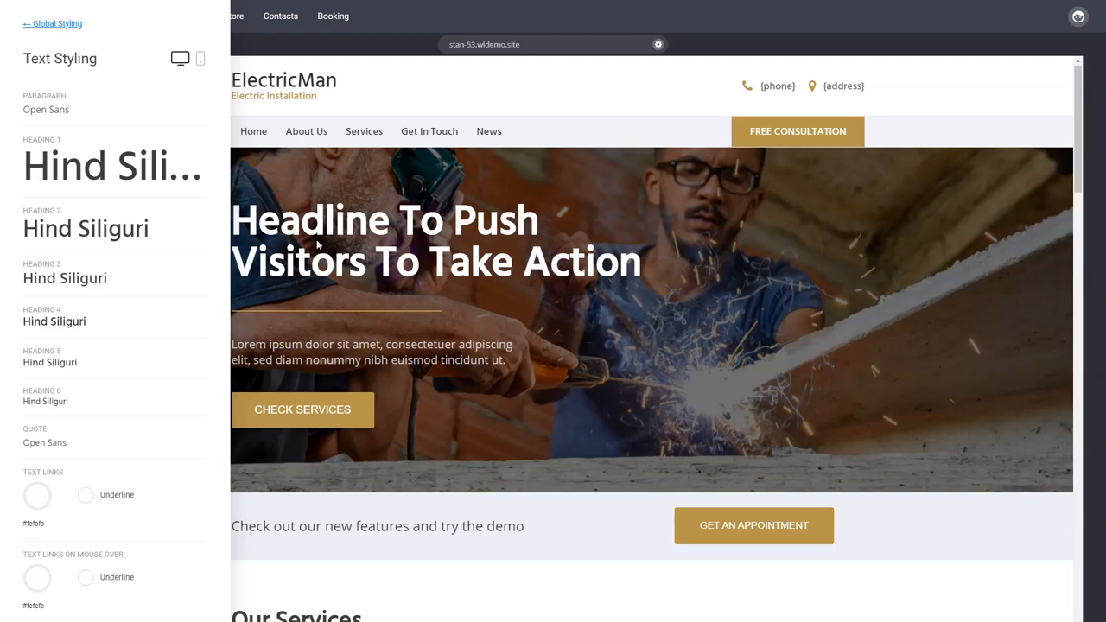
click(91, 168)
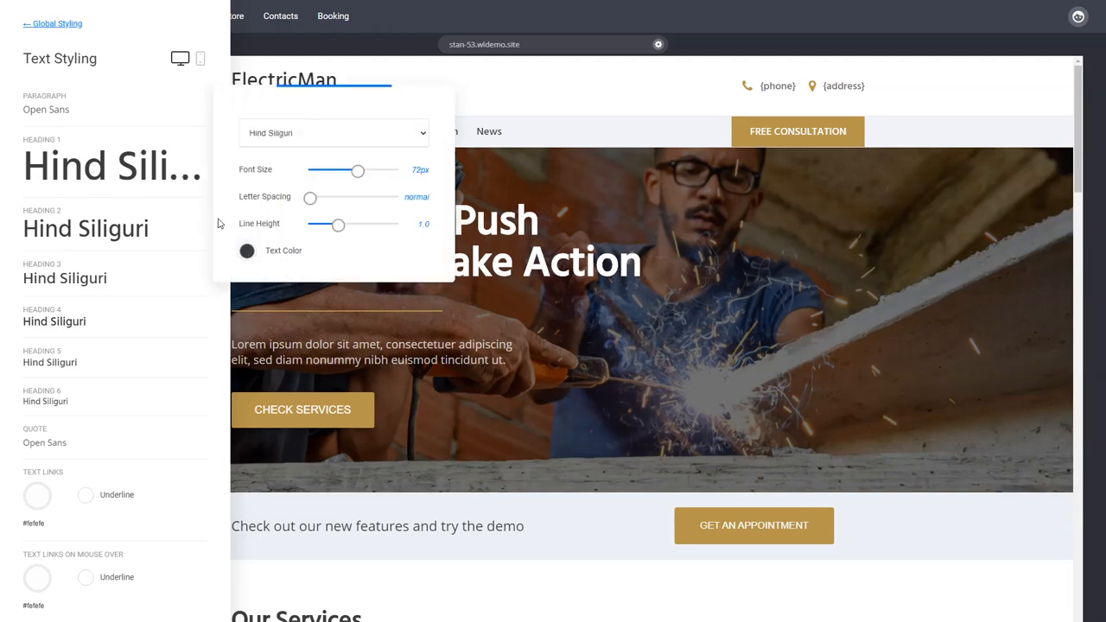
drag(358, 113, 268, 86)
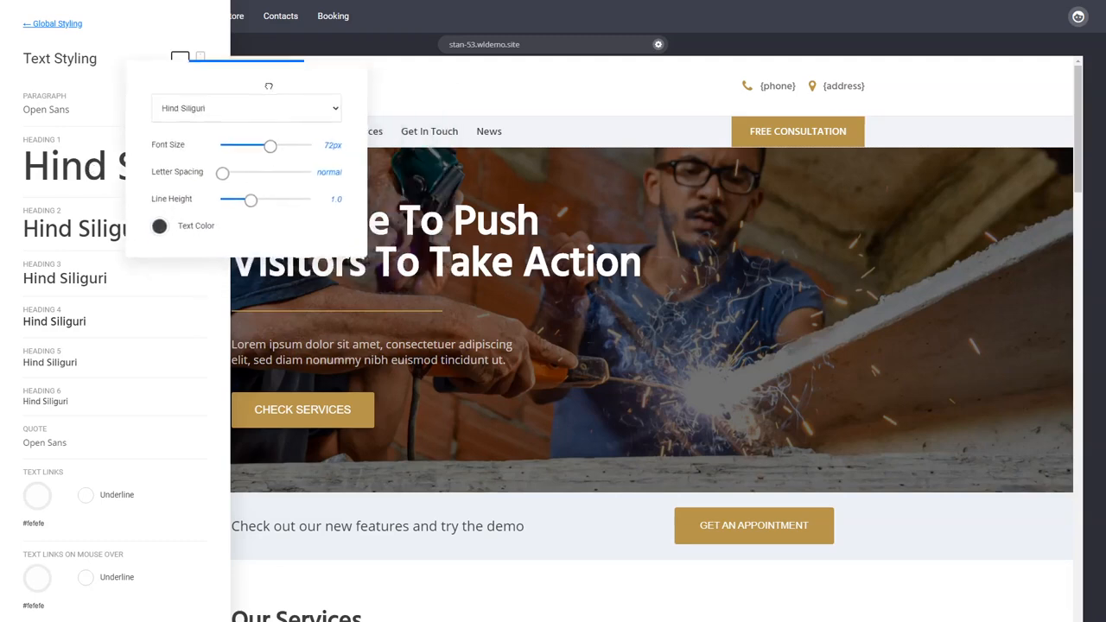
drag(267, 146, 268, 148)
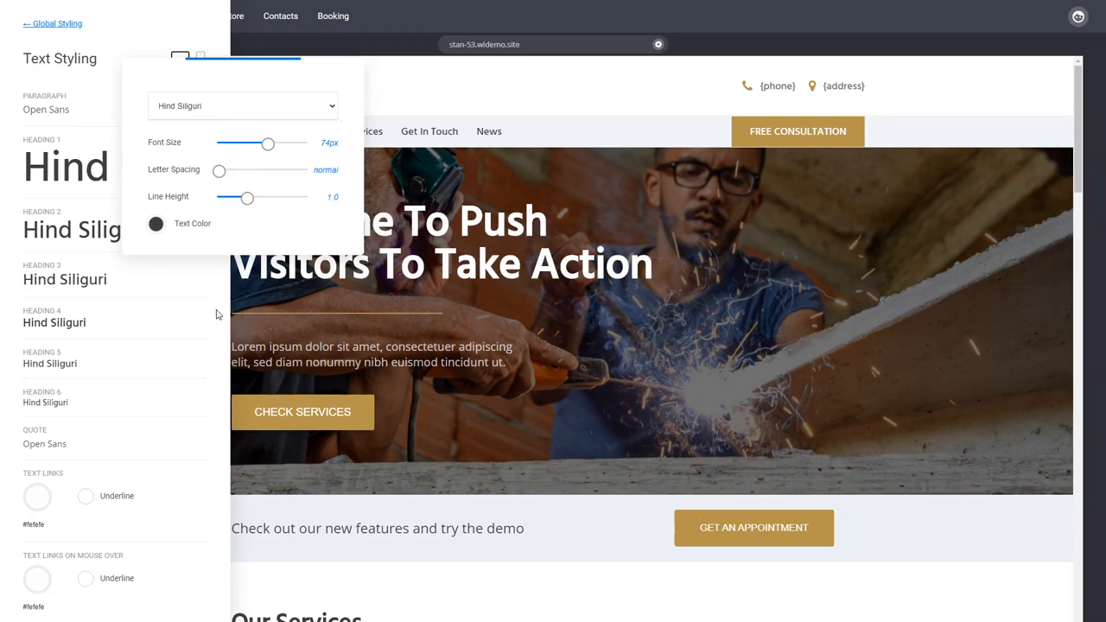
click(217, 314)
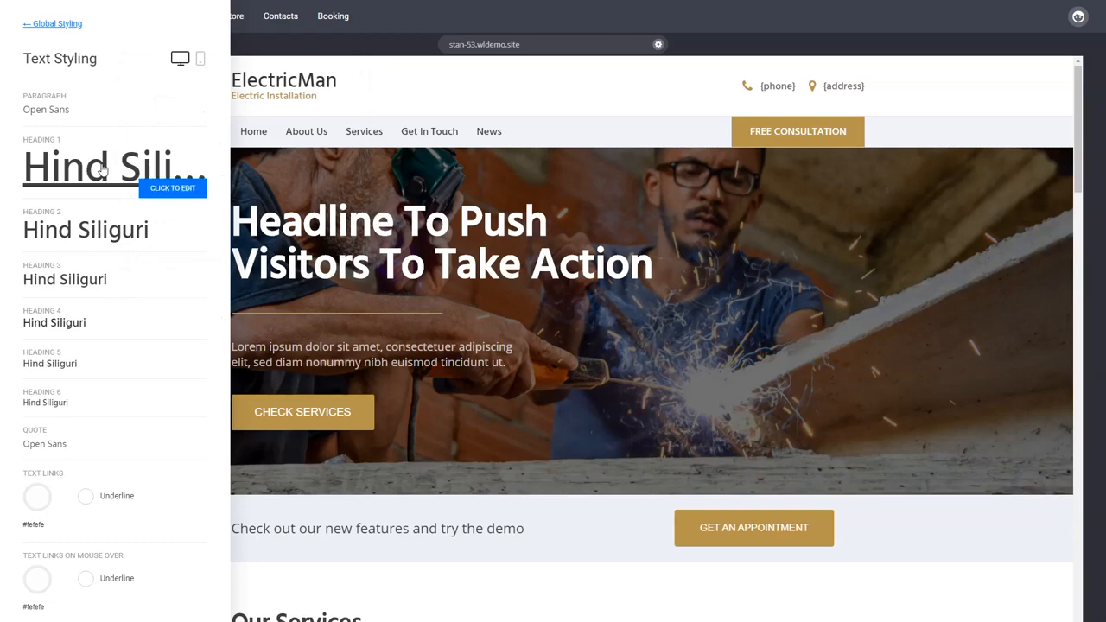
Open the Heading 1 settings in the global text styling for review and close the styling settings
click(169, 182)
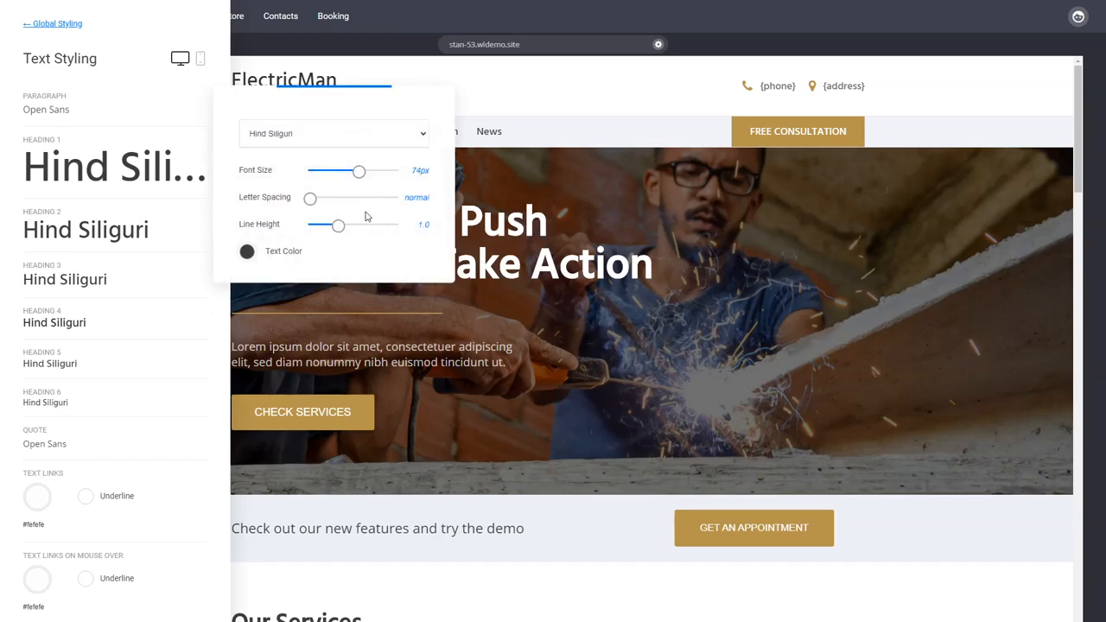
click(215, 316)
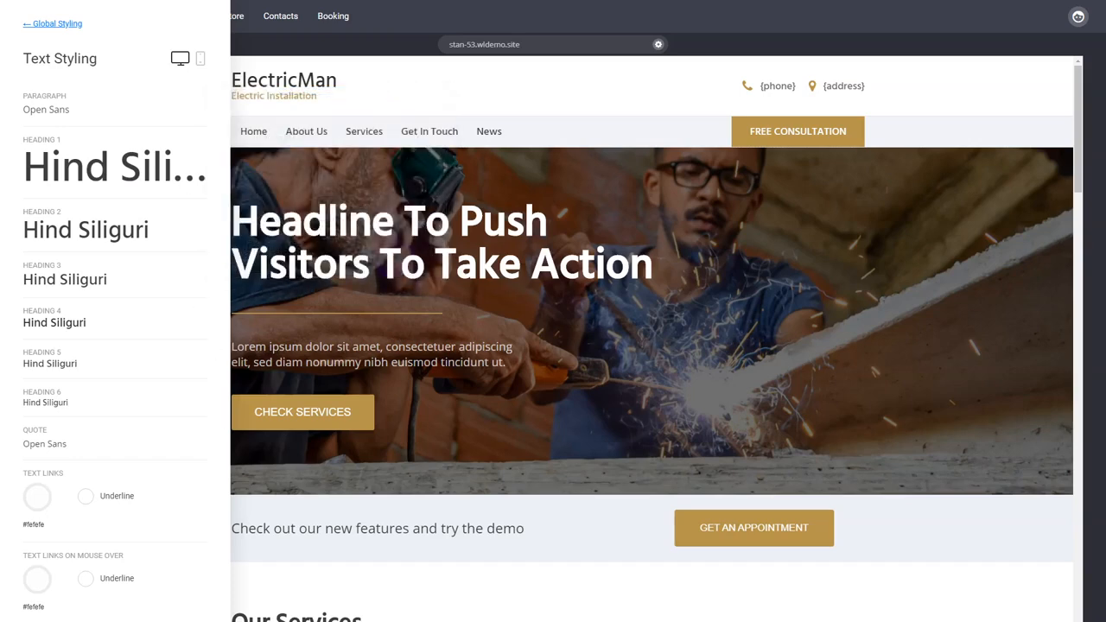
click(471, 306)
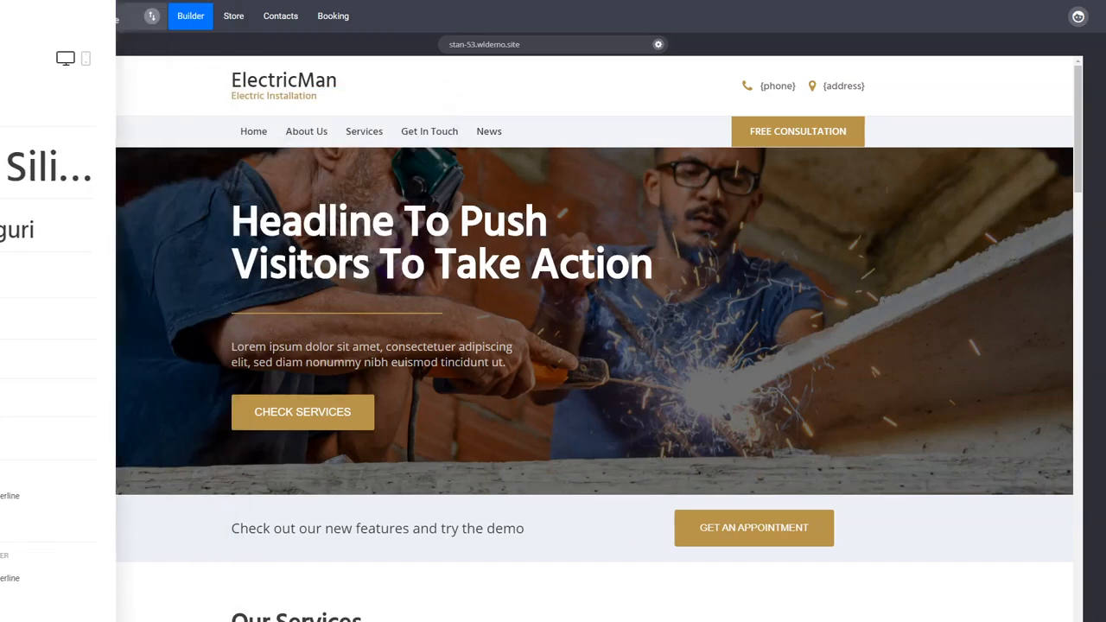
Clear the custom styles from the hero headline and set its text colour to white
click(450, 238)
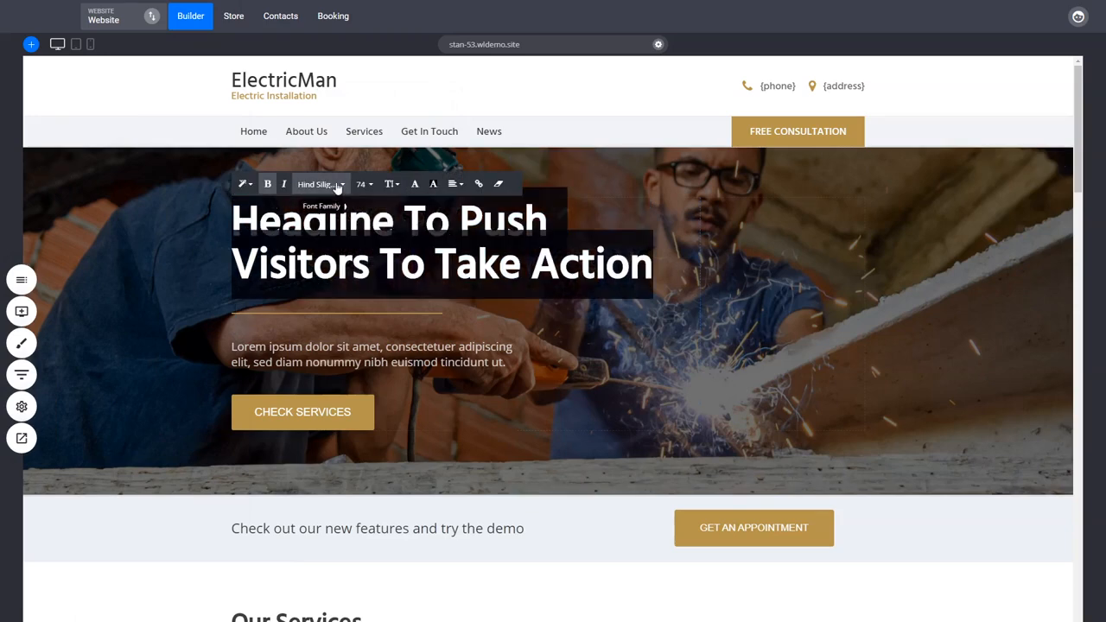
click(499, 186)
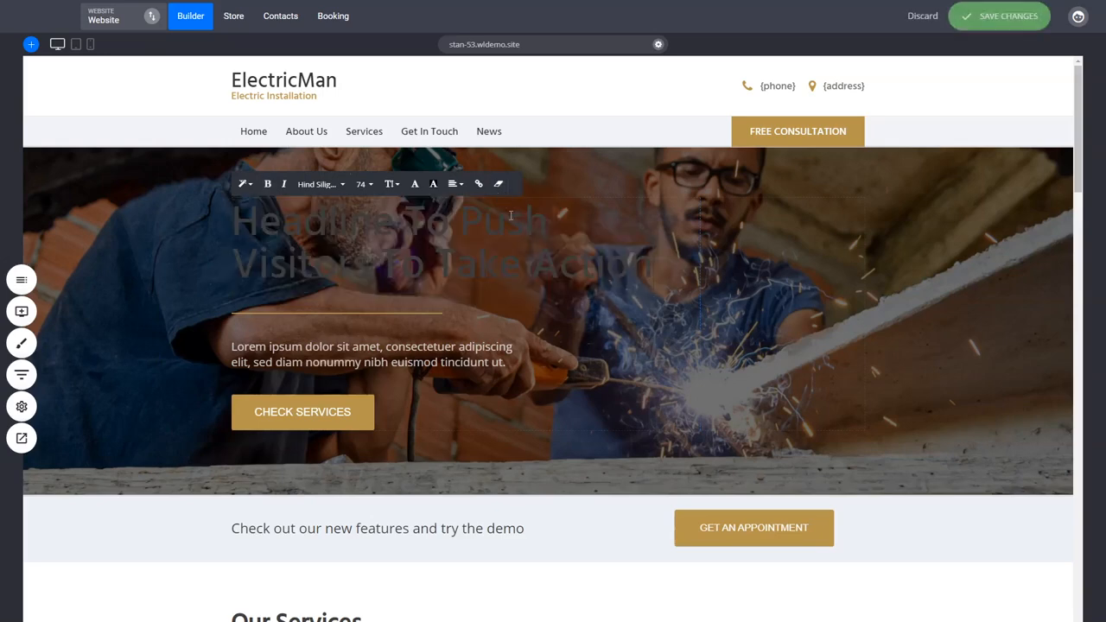
triple_click(559, 231)
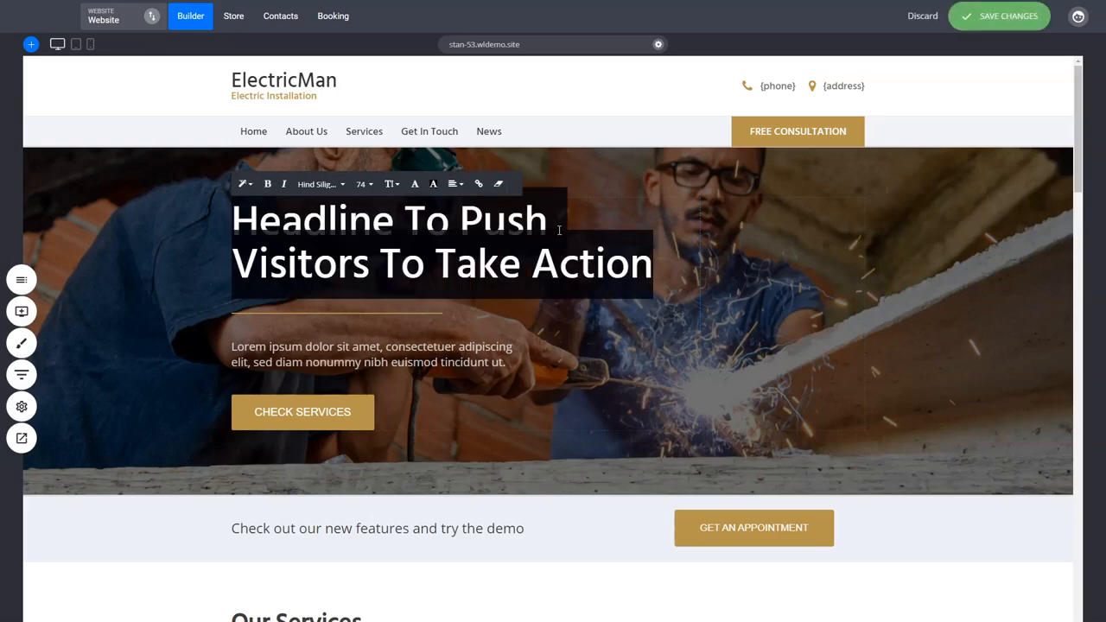
click(433, 184)
click(587, 375)
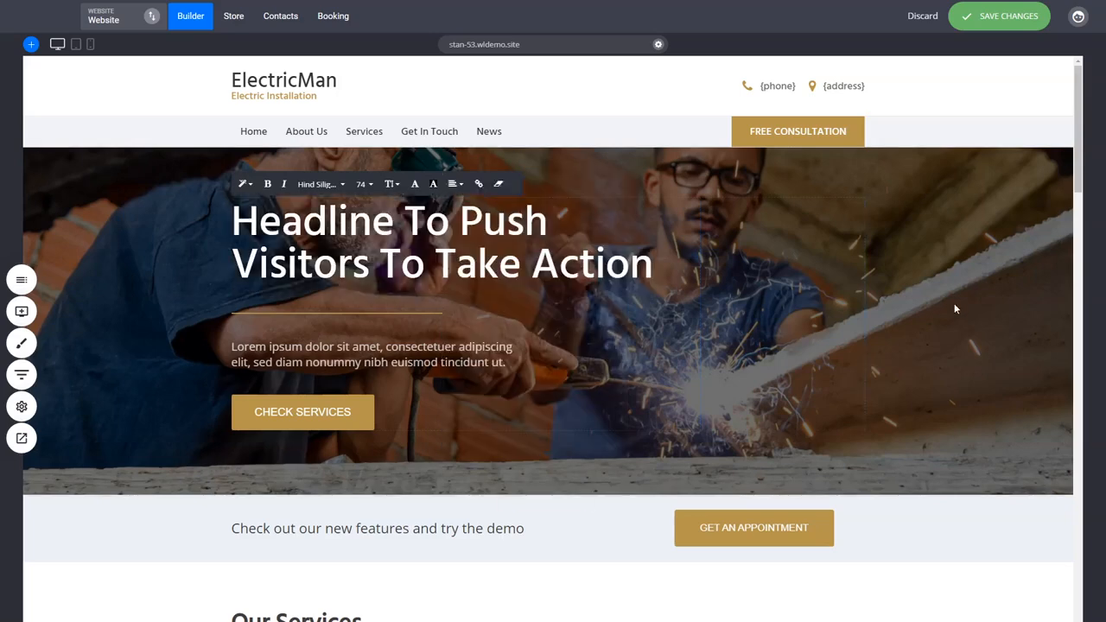
Make the hero headline bold and save the page changes
click(433, 258)
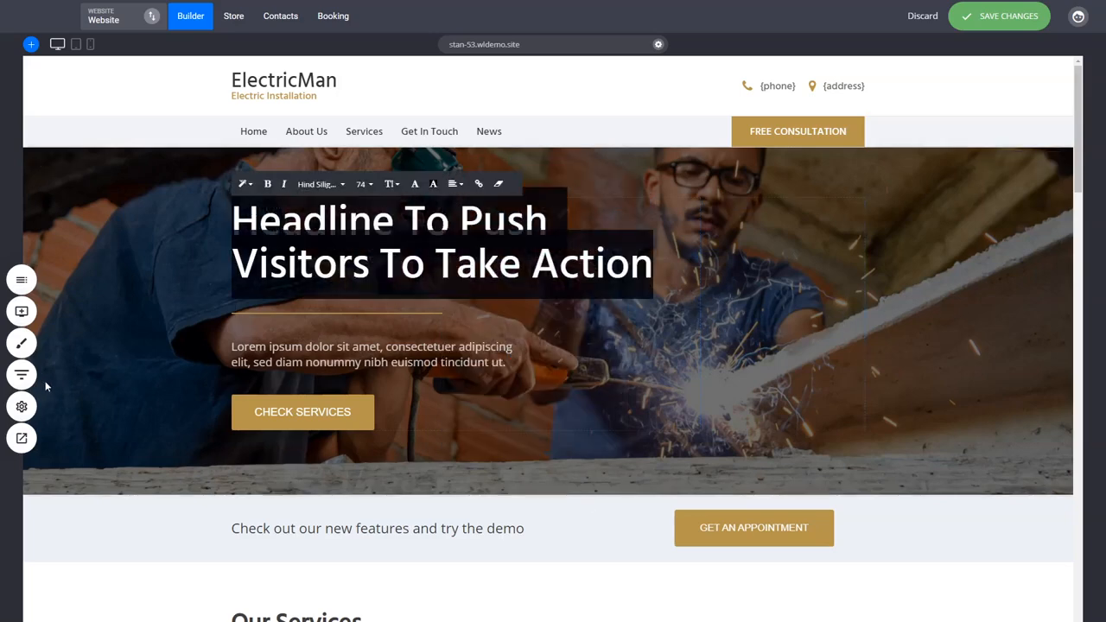
click(268, 184)
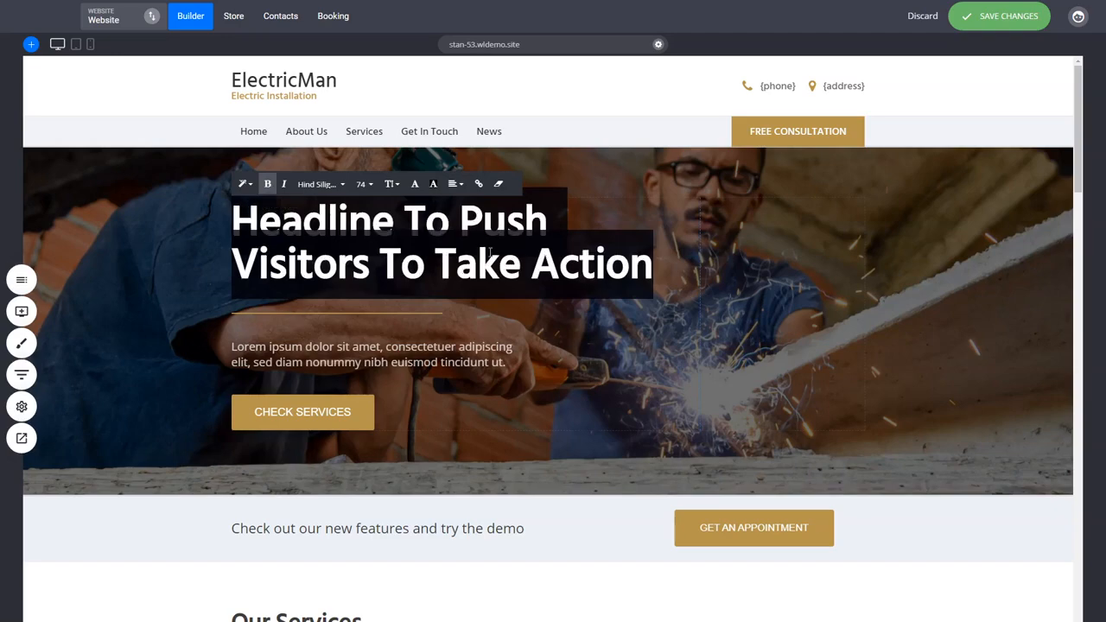
click(932, 308)
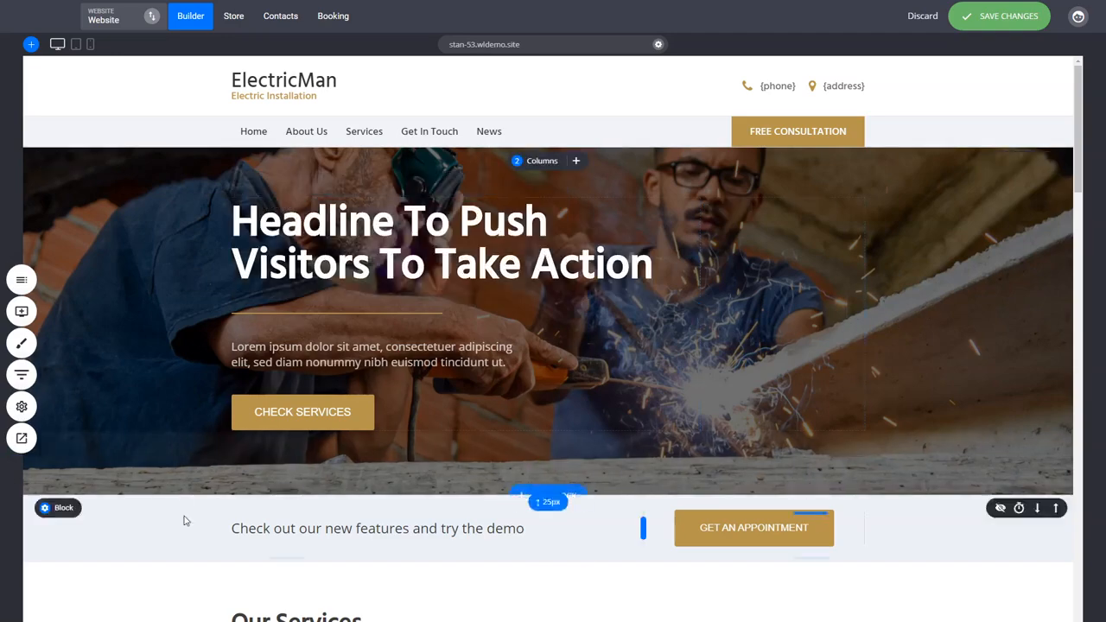
scroll(245, 395, down, 3)
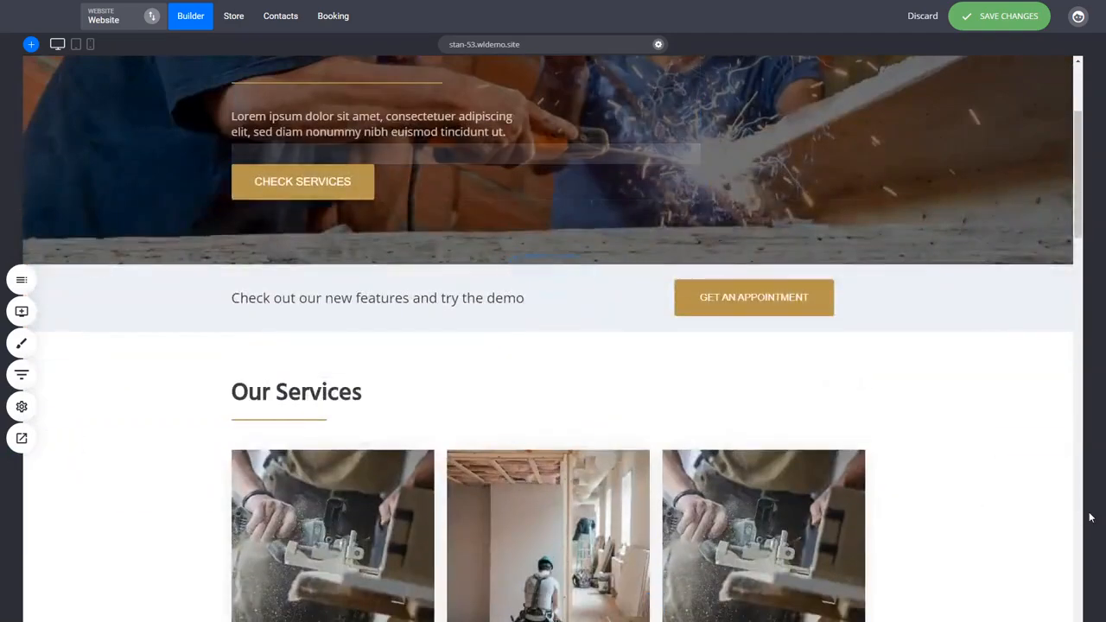
scroll(871, 534, up, 3)
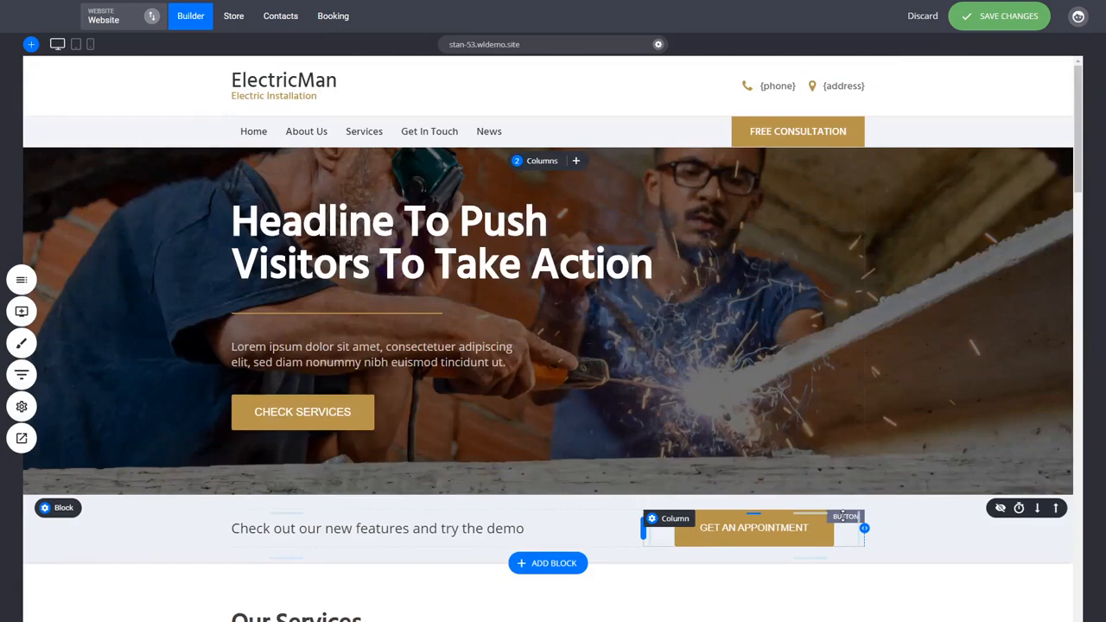
scroll(431, 364, down, 4)
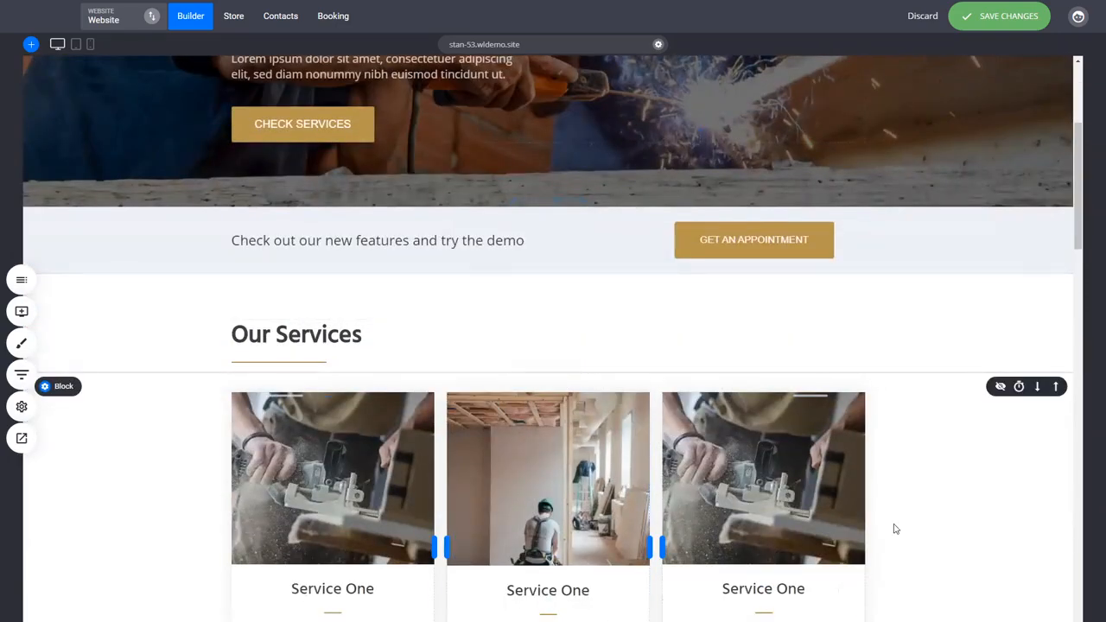
key(ctrl+s)
Set the middle service card's description text to size 14 and open its text colour options
scroll(897, 529, down, 2)
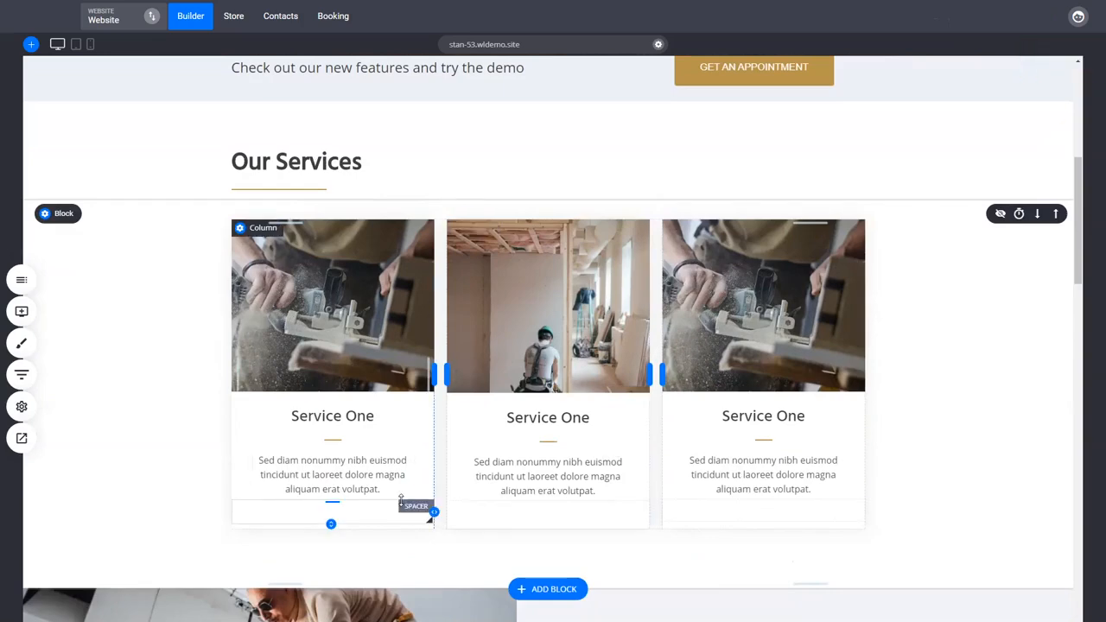
click(550, 483)
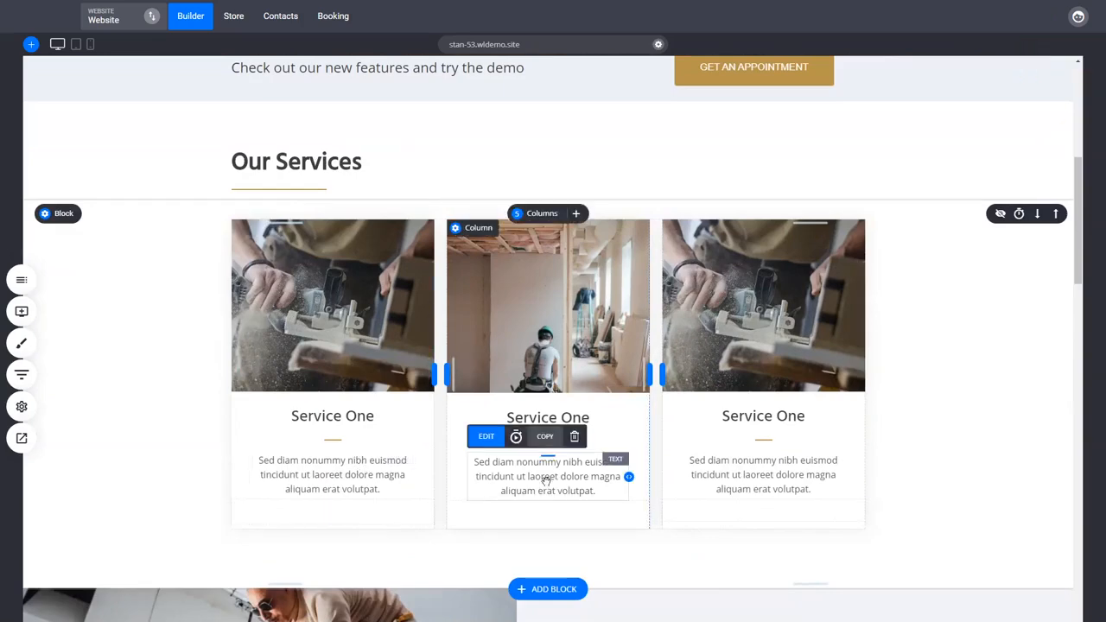
click(584, 461)
click(599, 438)
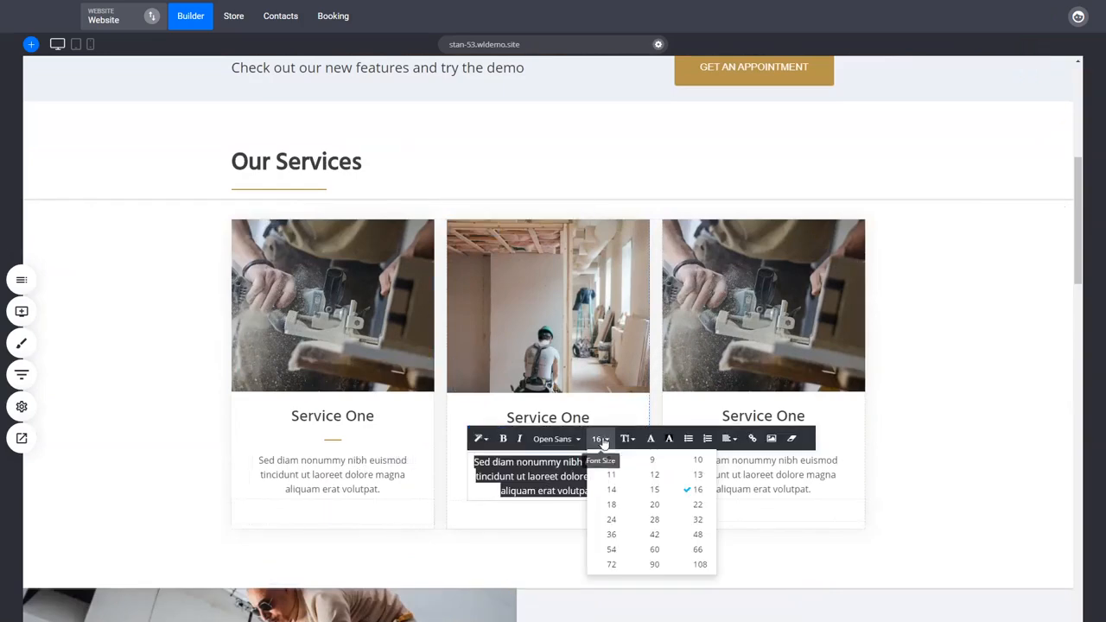
click(618, 488)
drag(637, 493, 471, 462)
click(651, 439)
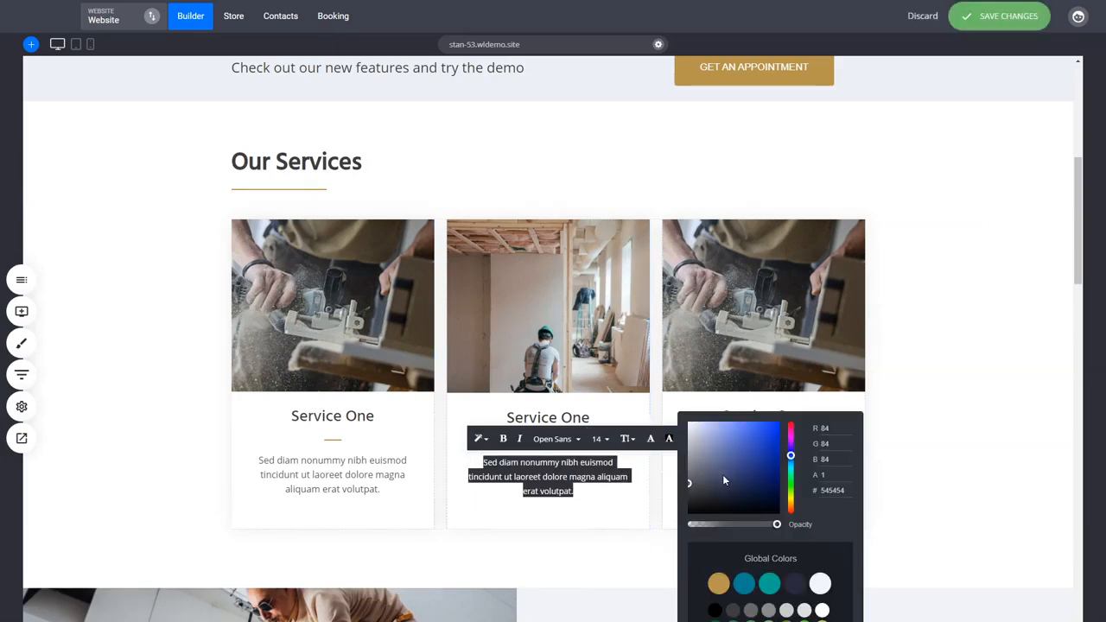
click(1000, 489)
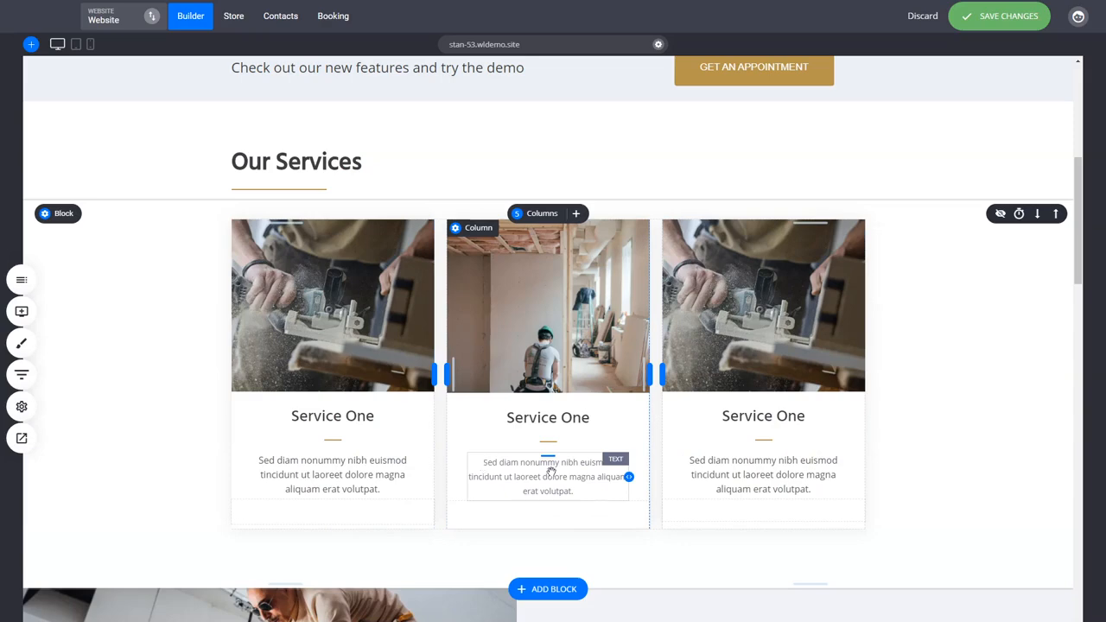
Clear the custom styles from the middle service card's description text
click(554, 471)
click(554, 471)
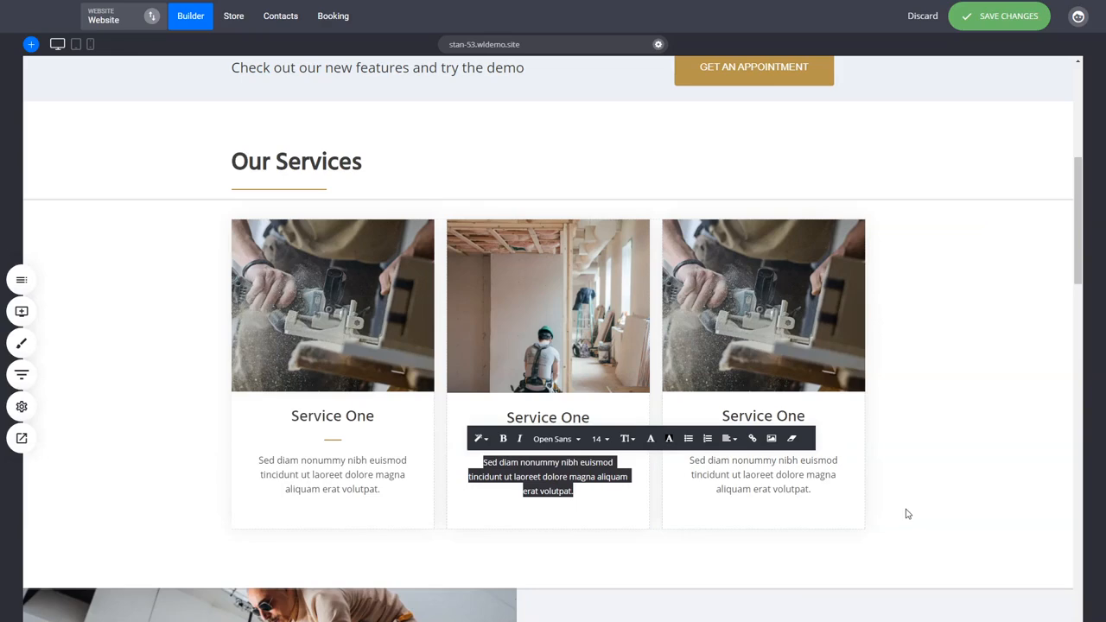
click(986, 503)
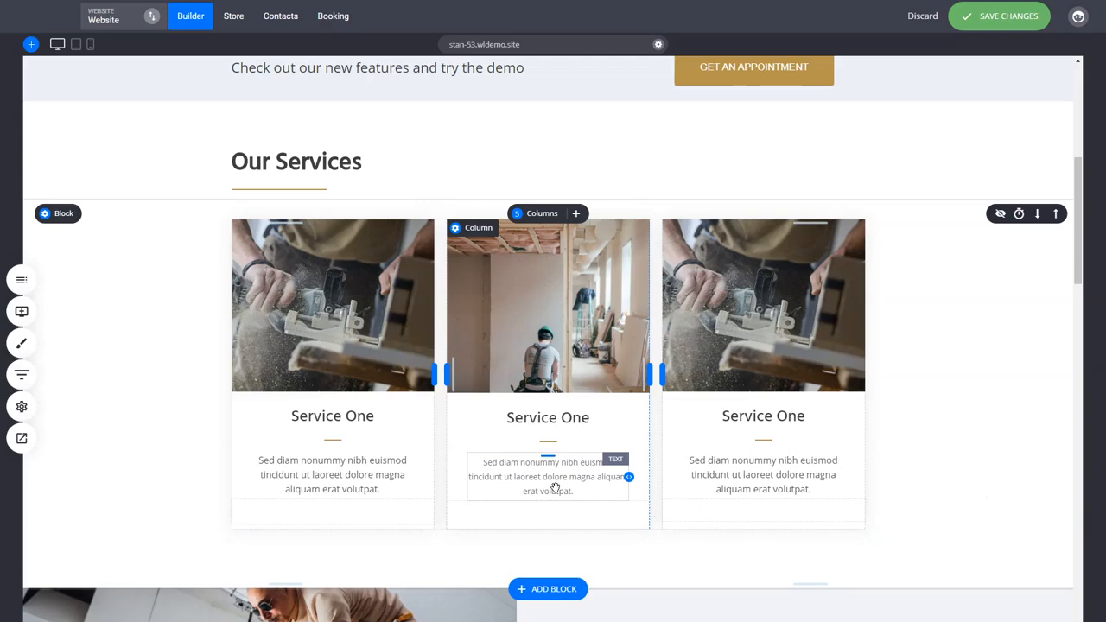
double_click(561, 476)
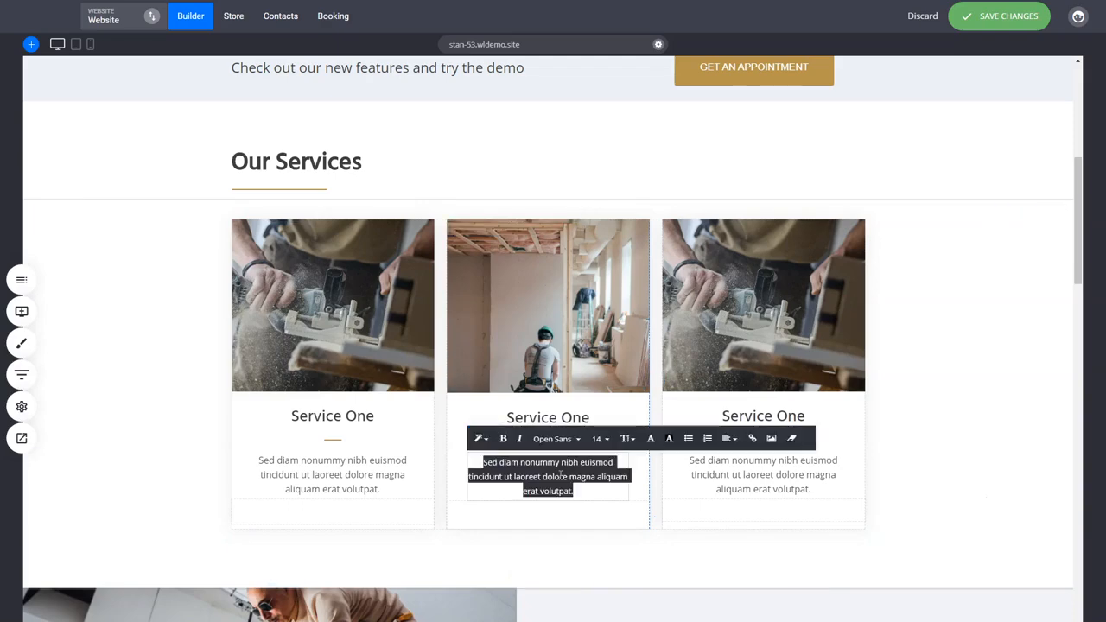
click(797, 442)
click(958, 447)
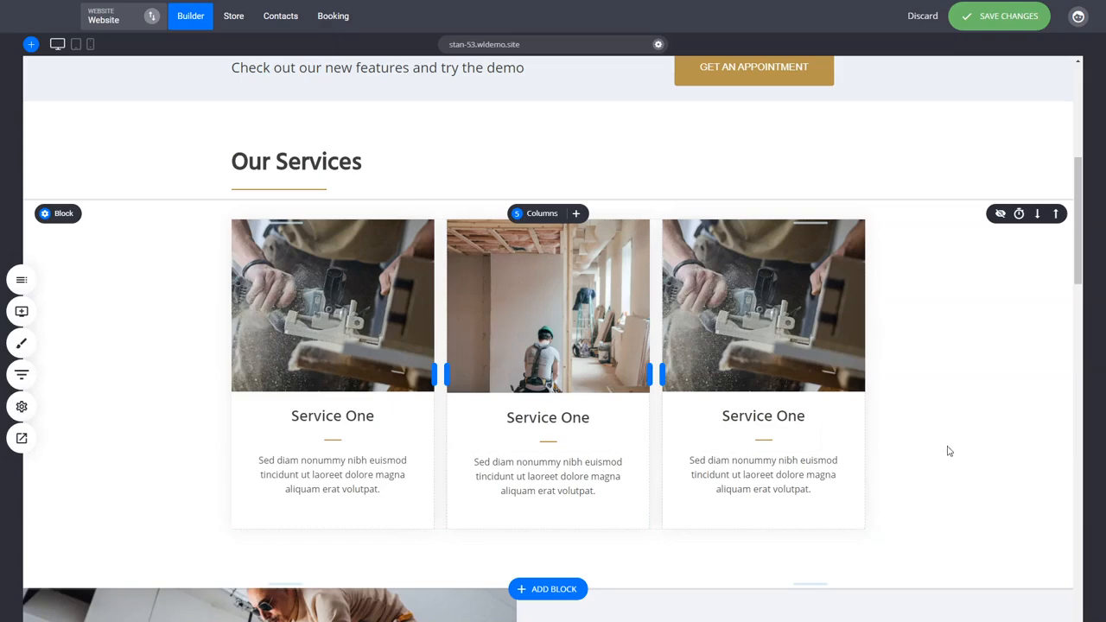
Change the primary colour in the website's global color palette to blue #4C77B7
scroll(949, 451, up, 5)
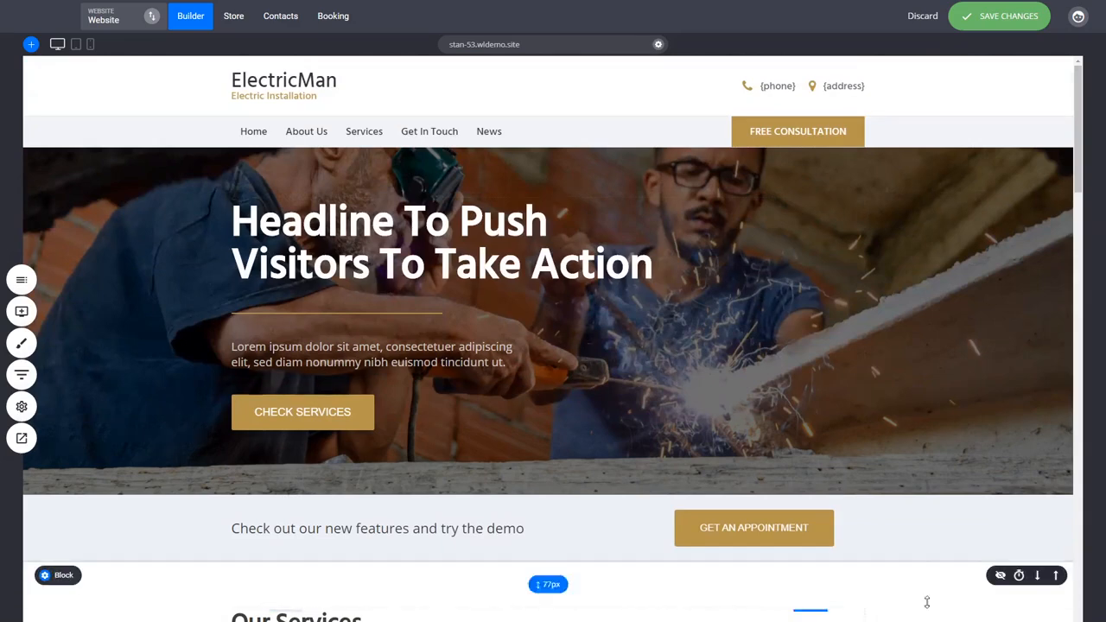
click(25, 353)
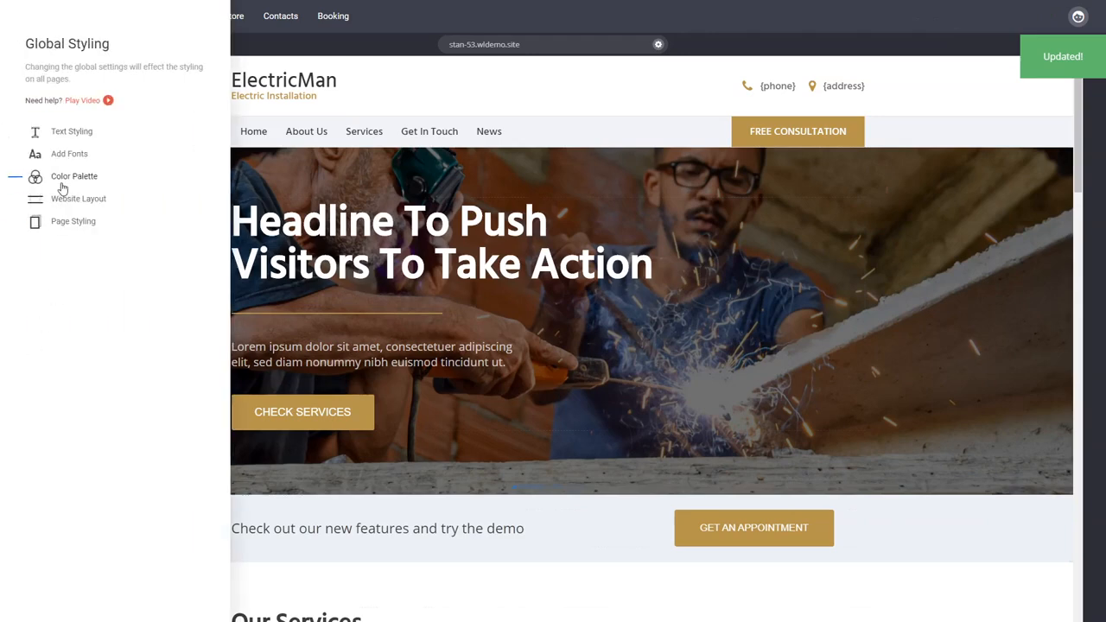
click(63, 185)
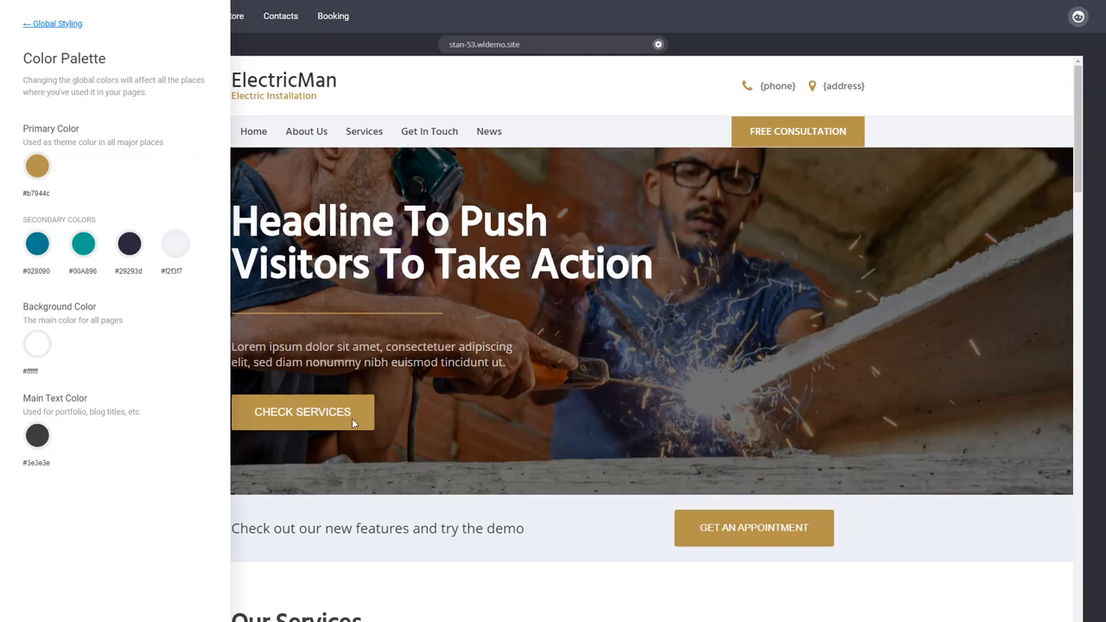
click(37, 165)
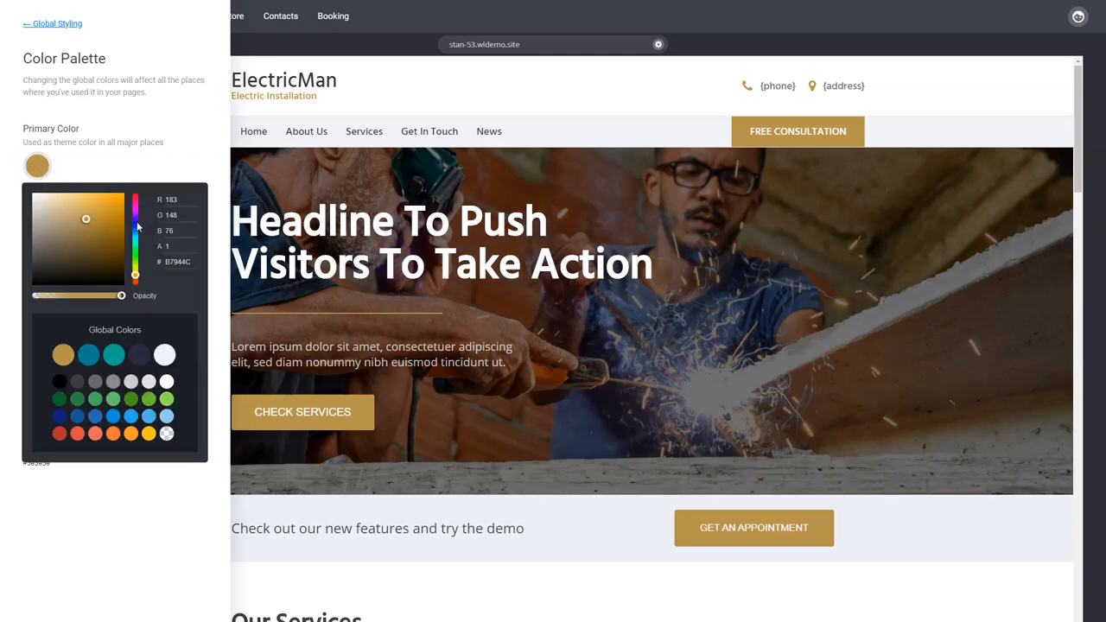
drag(135, 275, 174, 235)
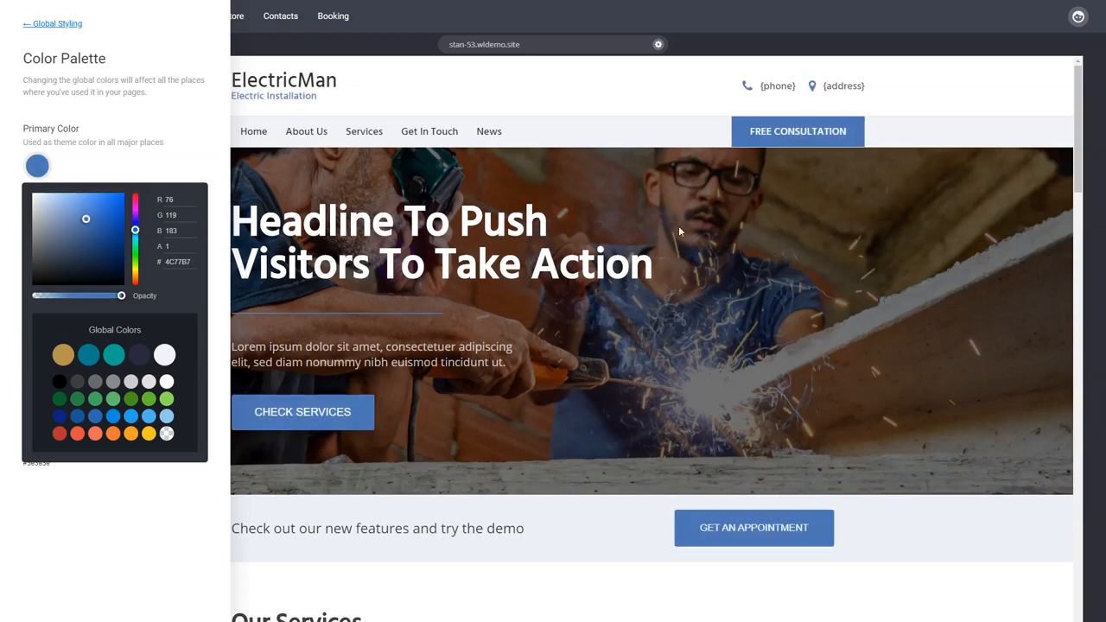
click(218, 168)
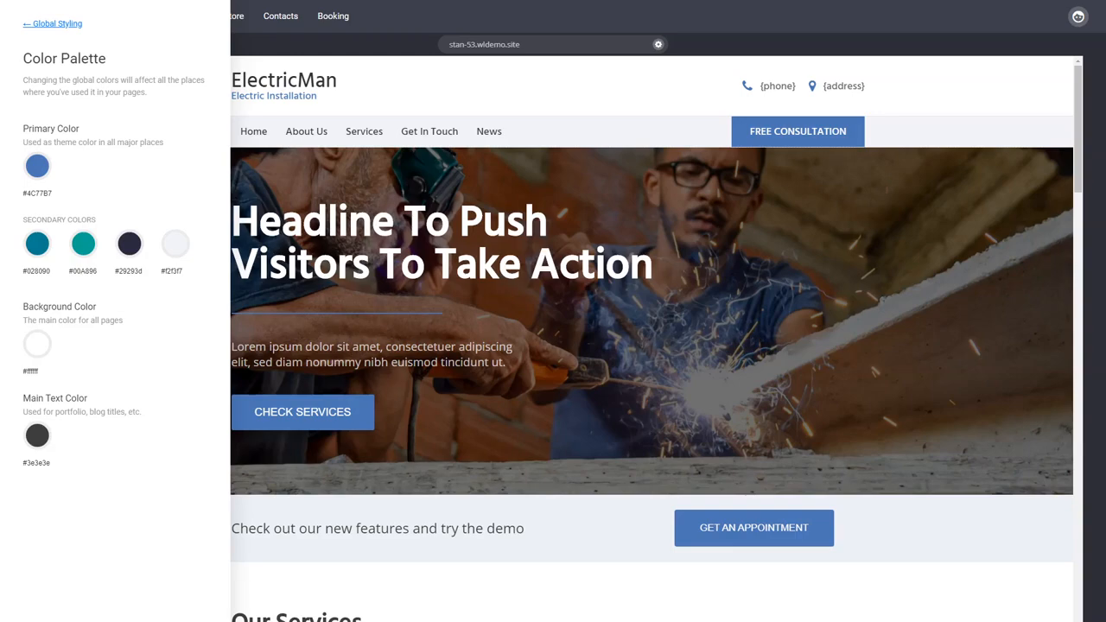
click(561, 384)
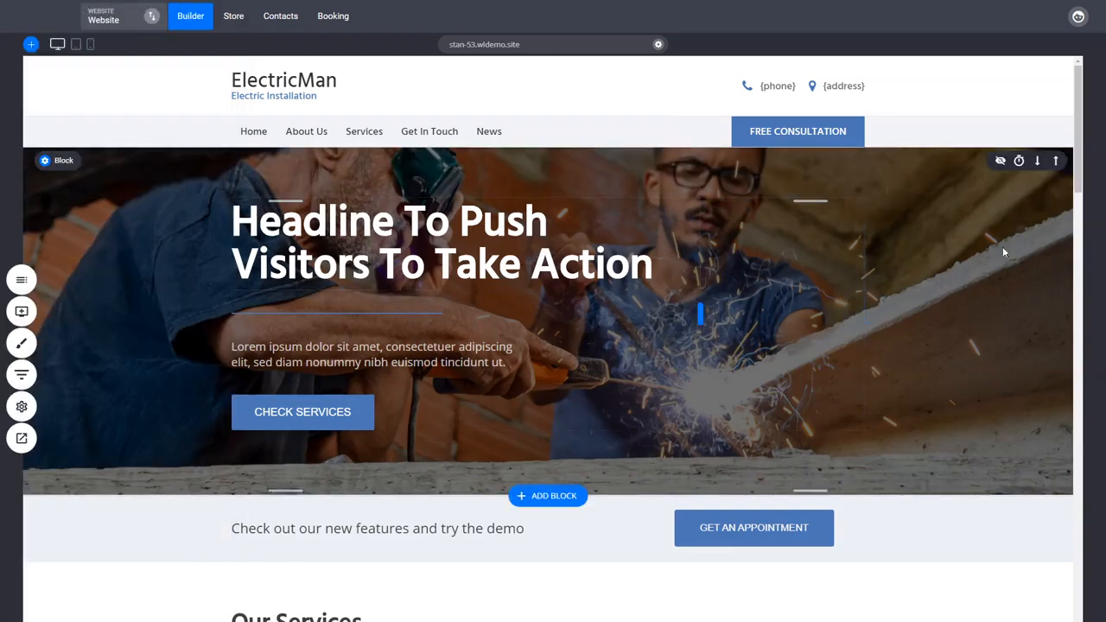
Examine how the primary colour is applied to the buttons and divider lines across the home page
drag(1079, 139, 1085, 311)
scroll(925, 322, down, 3)
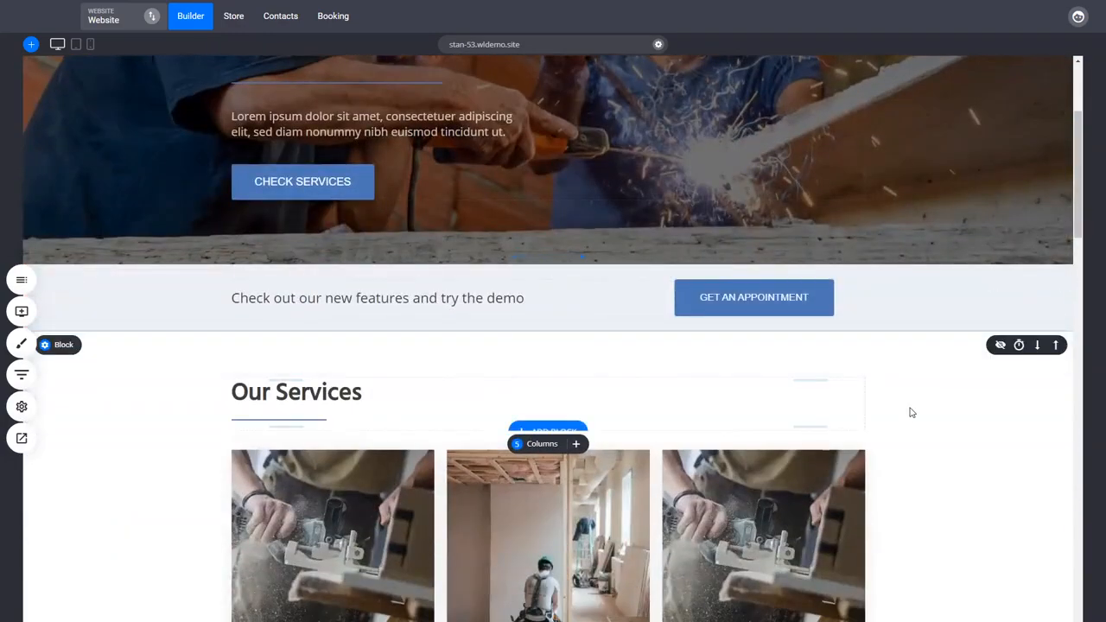
scroll(909, 409, up, 3)
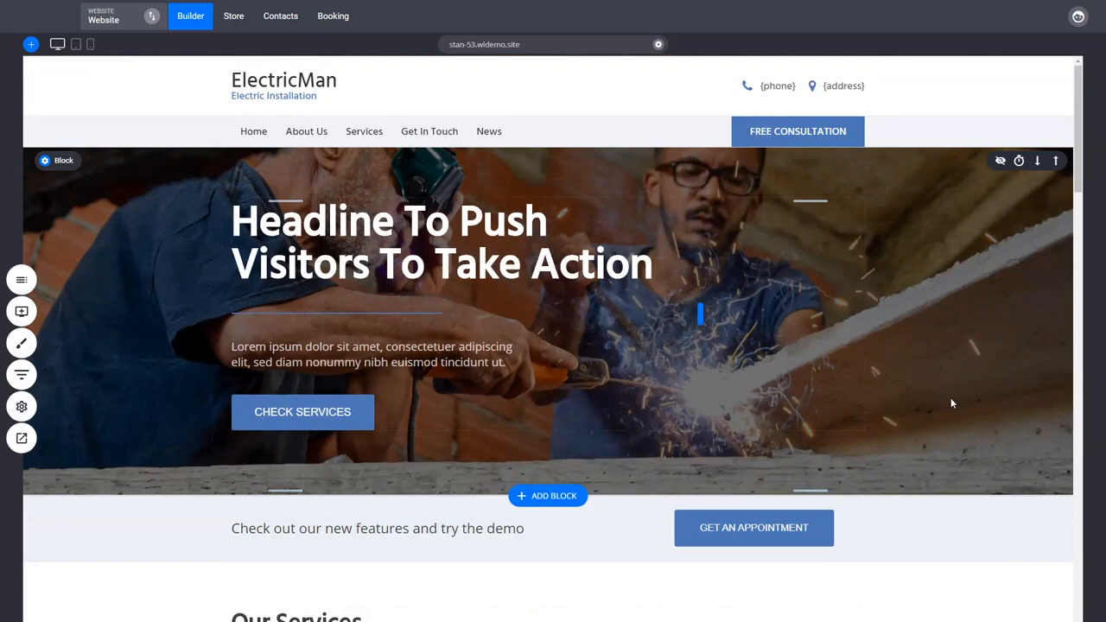
scroll(952, 403, down, 1)
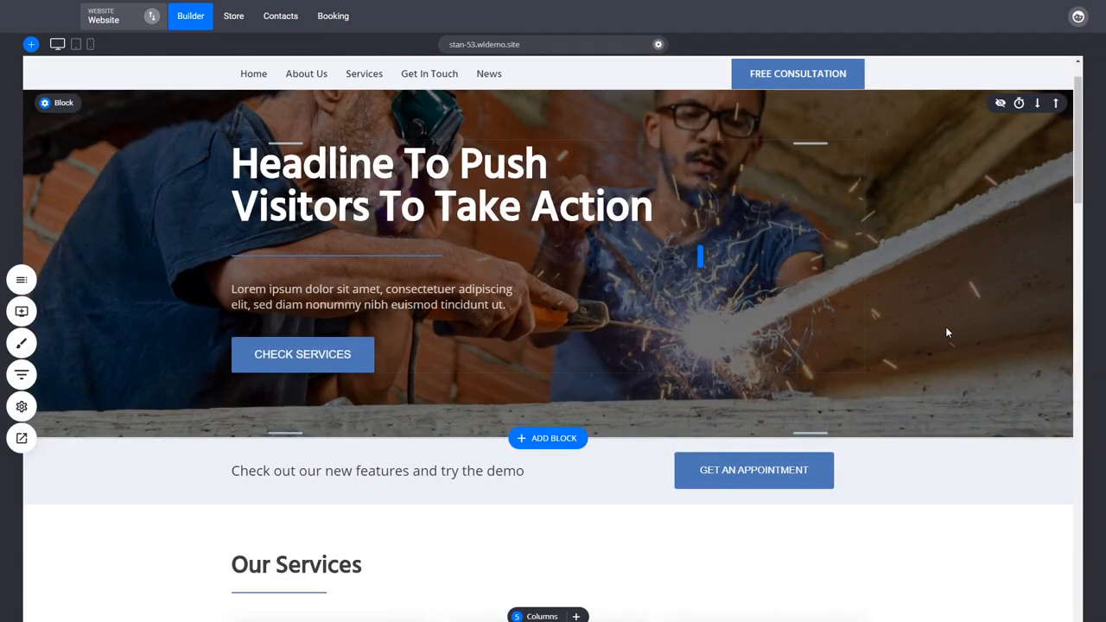
scroll(947, 329, down, 3)
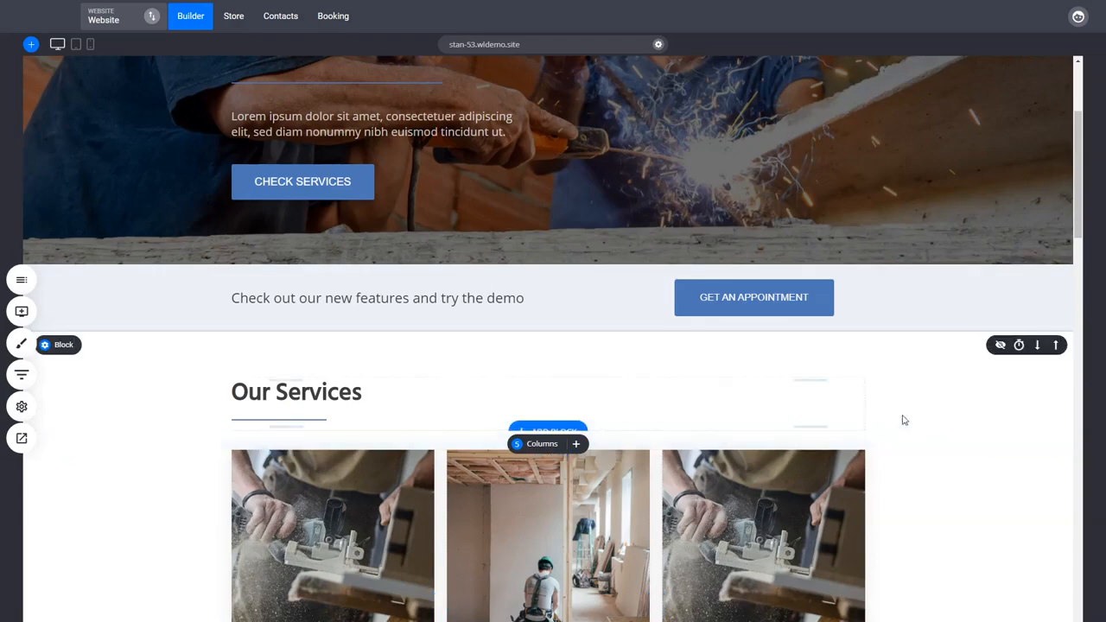
scroll(908, 415, up, 4)
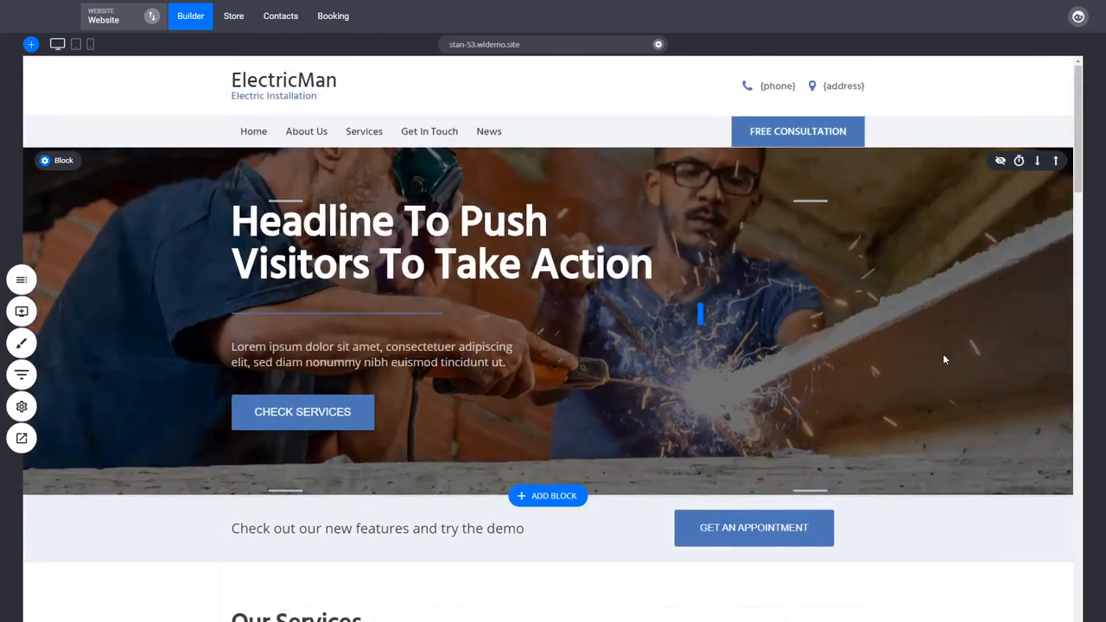
scroll(944, 361, down, 2)
scroll(939, 296, up, 2)
scroll(896, 299, down, 4)
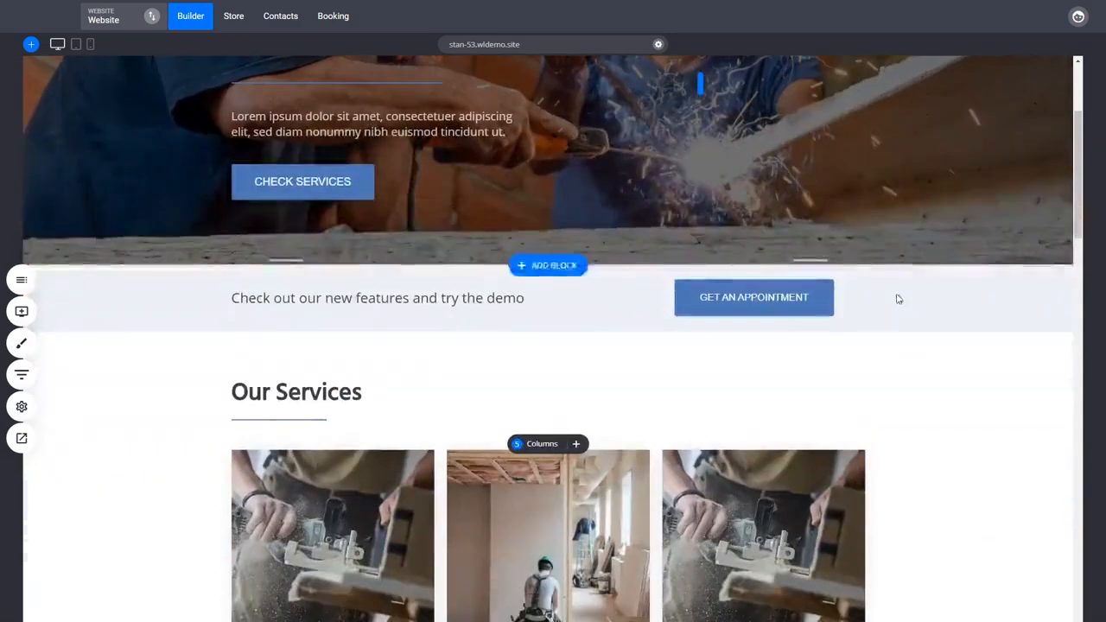
Paste extra copies of the hero block's description sentence so that the paragraph repeats it four times
scroll(969, 433, up, 4)
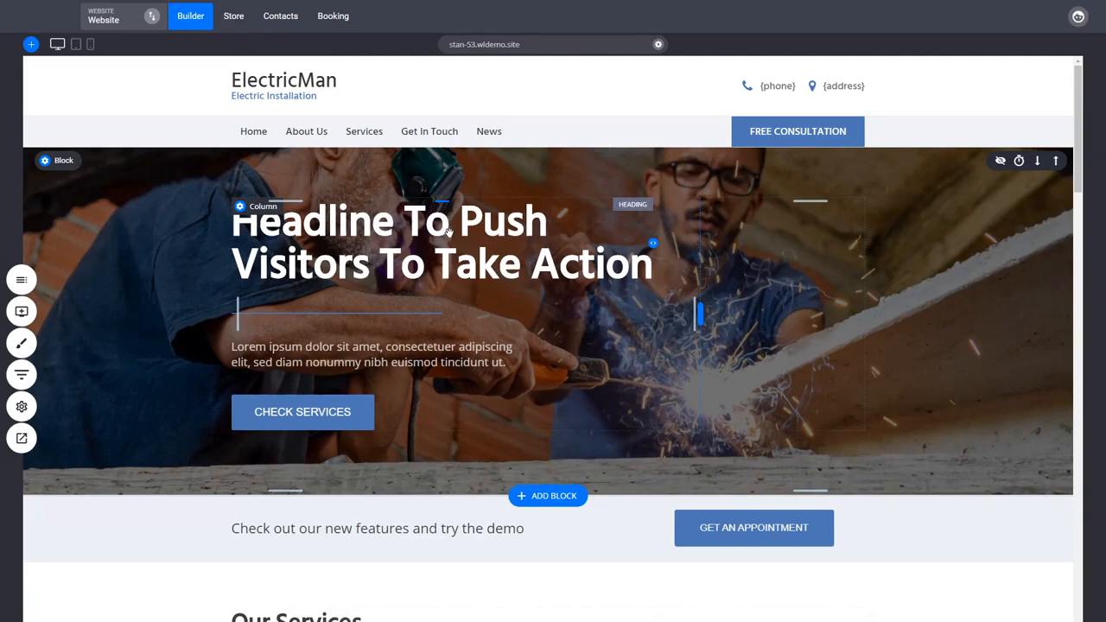
double_click(476, 360)
key(ctrl+c)
key(ctrl+v)
key(ctrl+v)
key(ctrl+v)
key(ctrl+v)
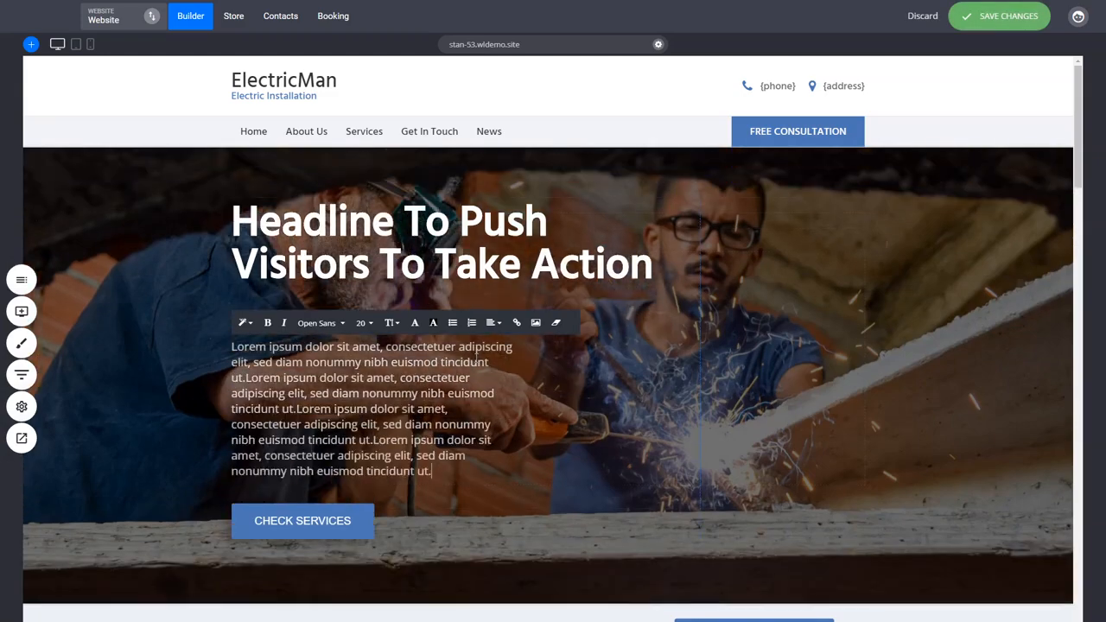
click(886, 428)
Widen the hero block's description text to about 652 px and select most of the paragraph
drag(514, 404, 601, 403)
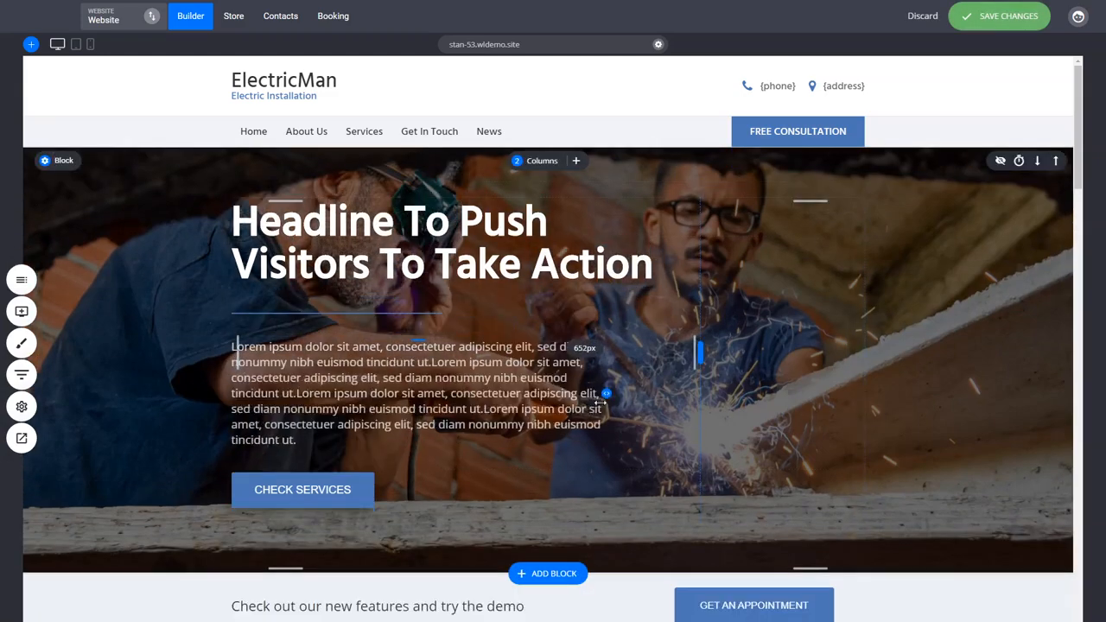
click(327, 432)
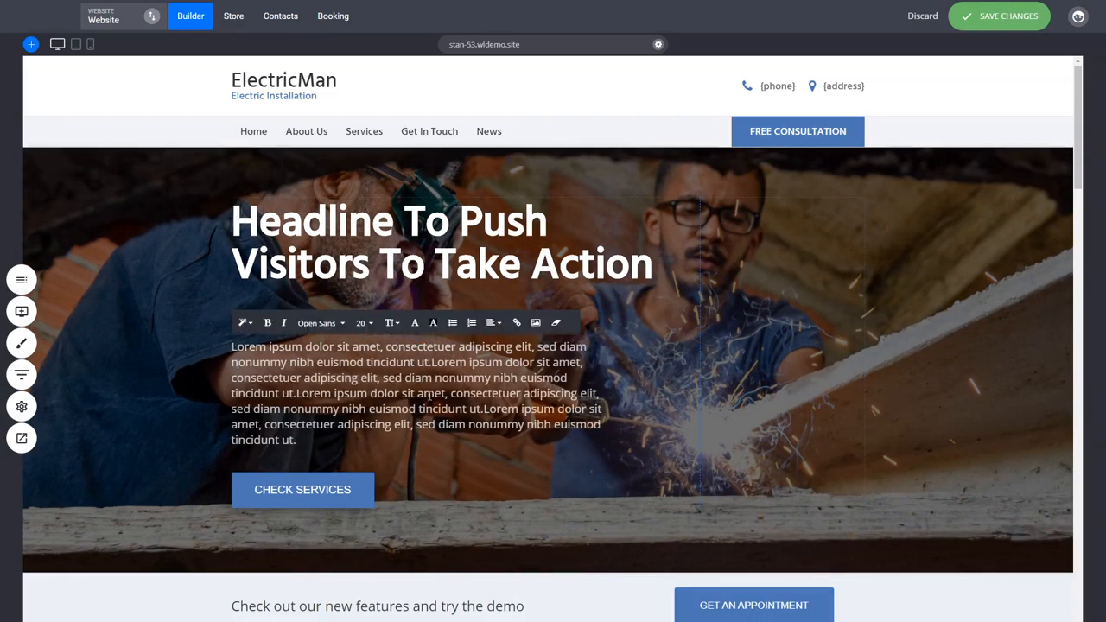
drag(326, 434, 494, 381)
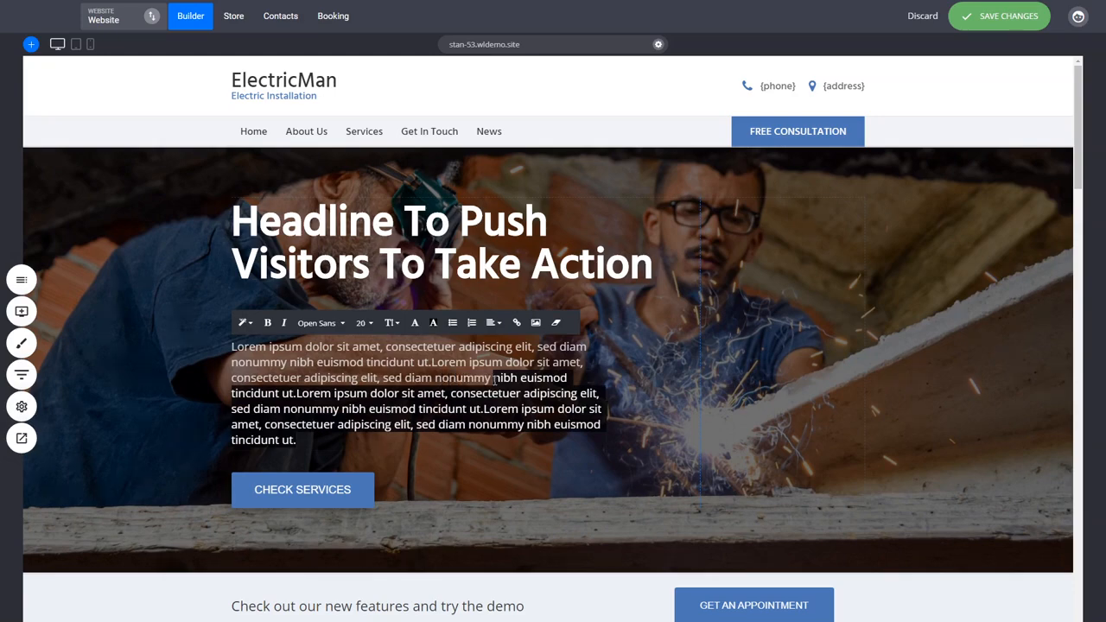
Examine the length and layout of the texts in the service cards and the "Header Example Title" block
scroll(779, 412, down, 3)
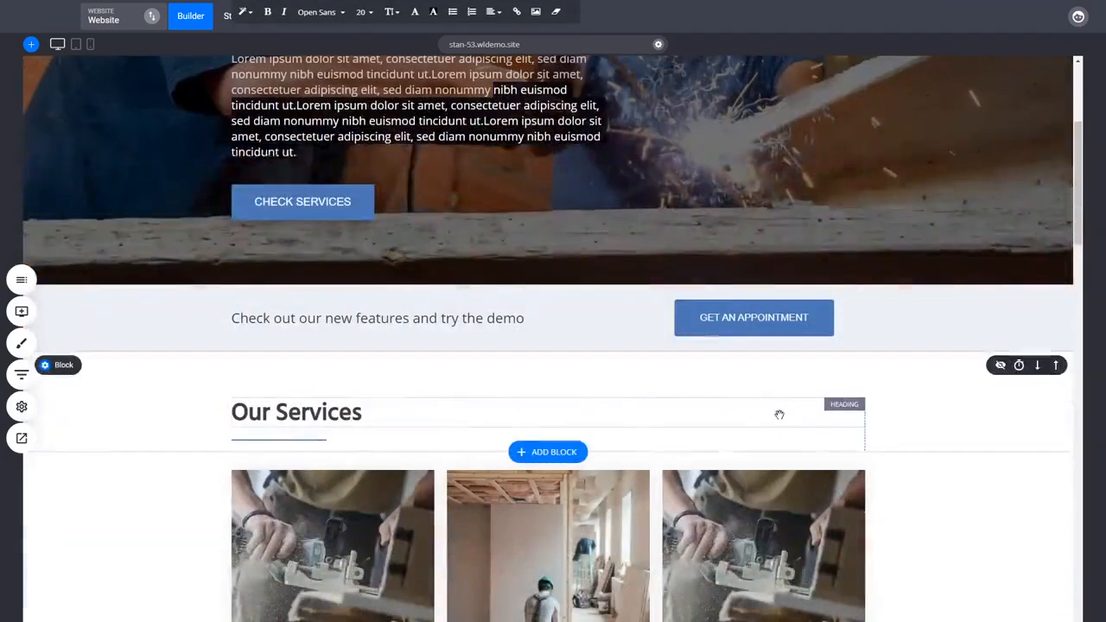
scroll(415, 498, down, 2)
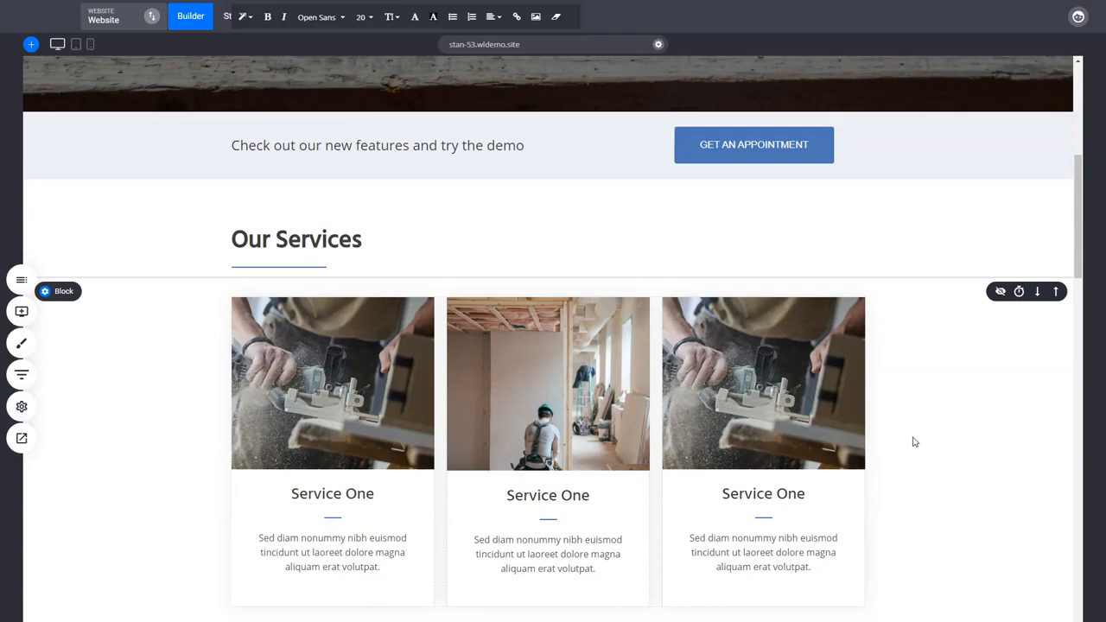
scroll(914, 442, down, 3)
scroll(914, 442, up, 3)
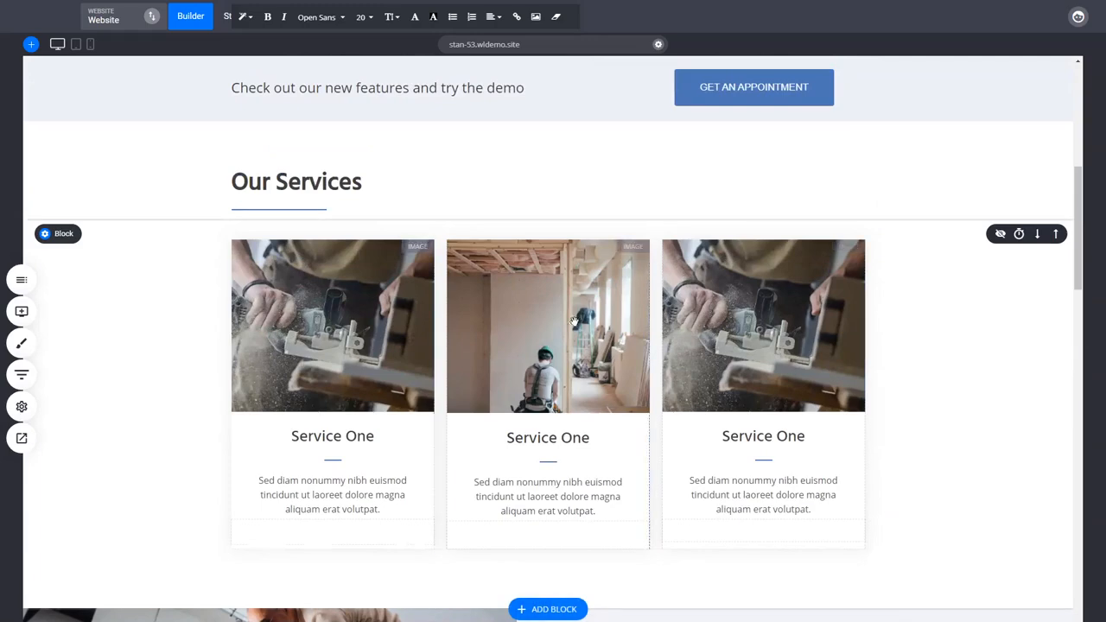
scroll(896, 484, down, 3)
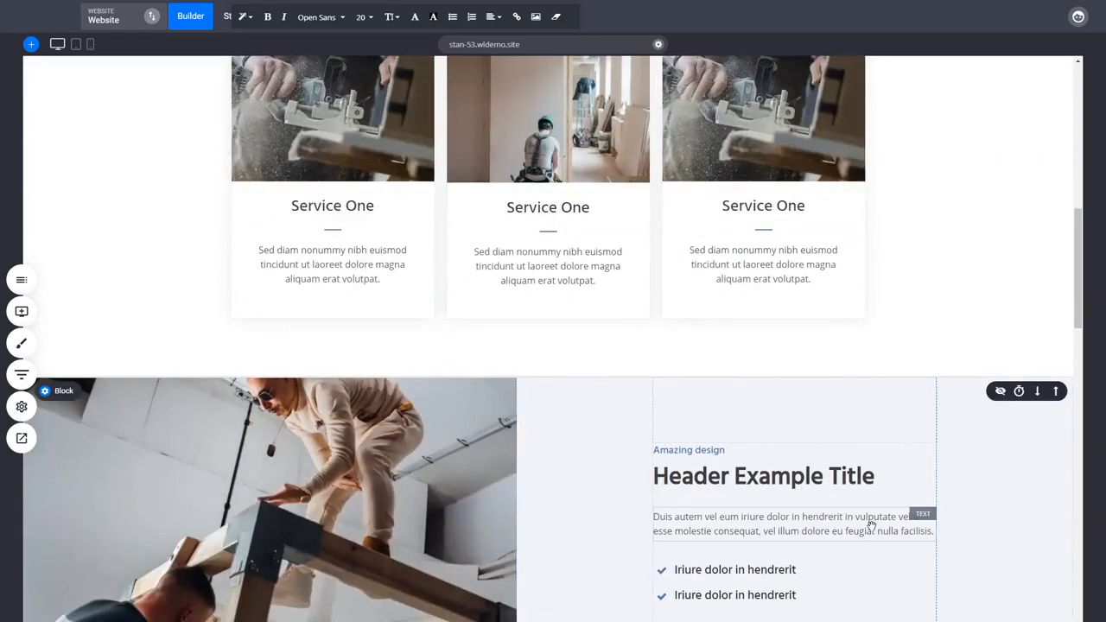
scroll(871, 524, down, 2)
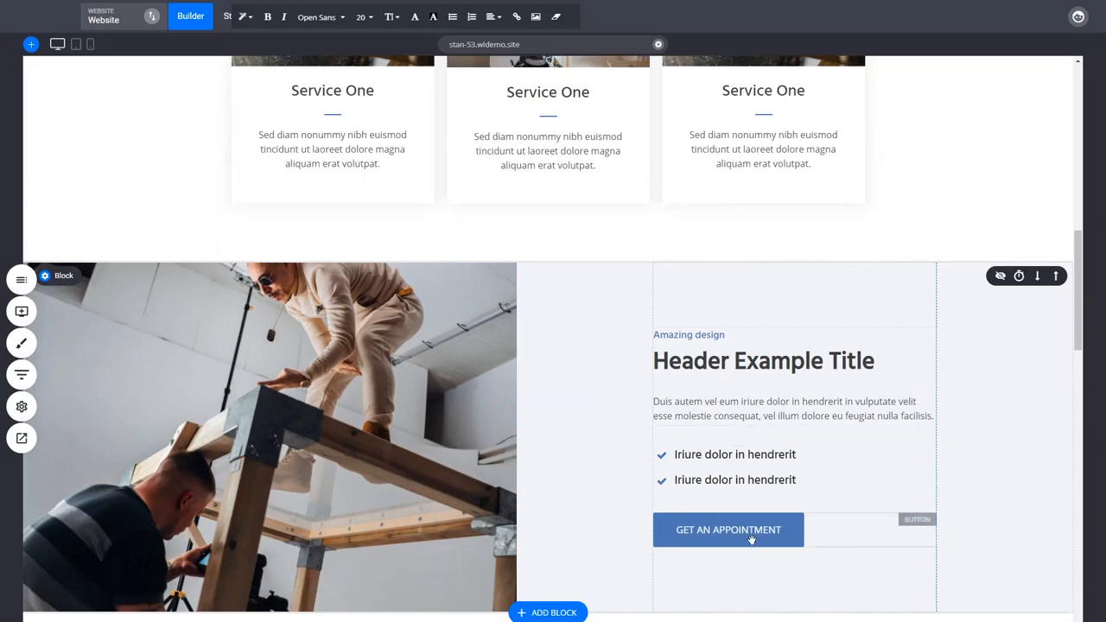
scroll(965, 440, down, 1)
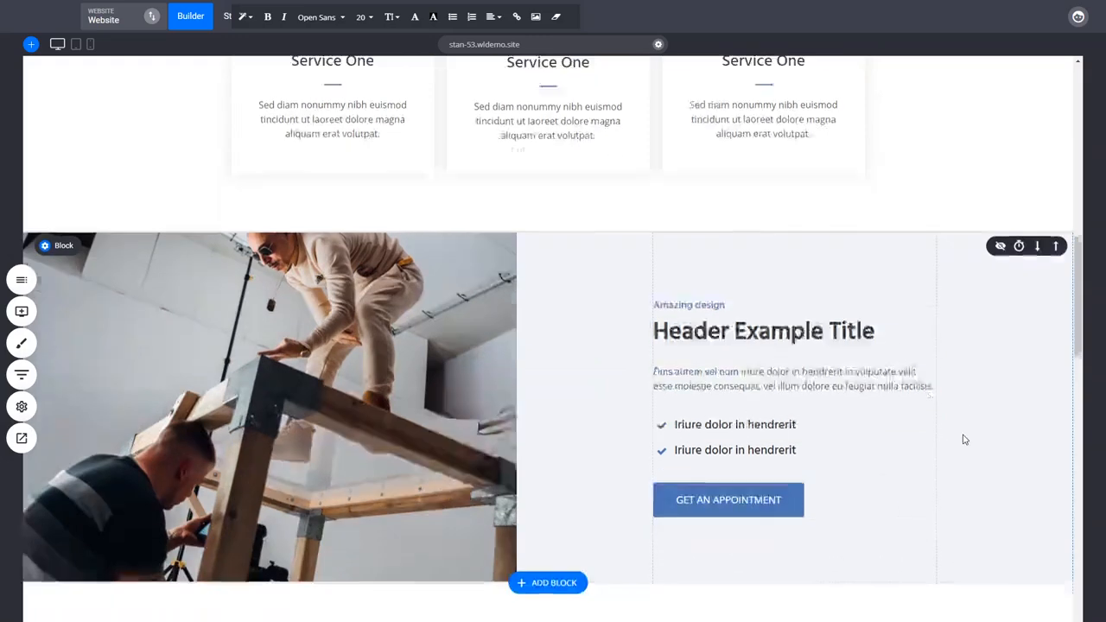
scroll(966, 440, down, 2)
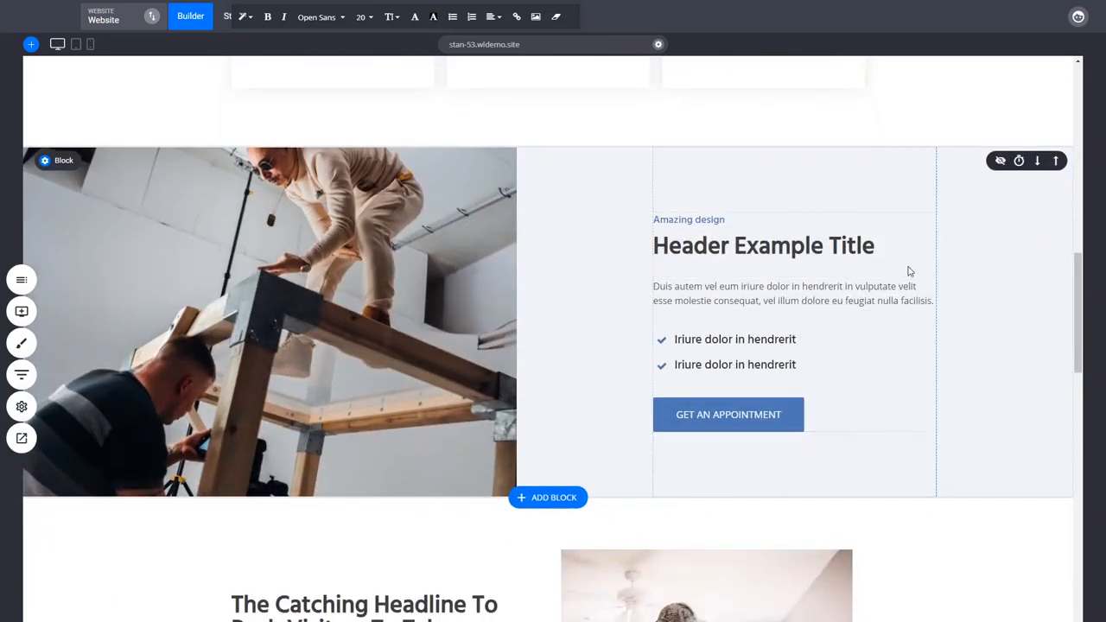
click(798, 302)
click(987, 354)
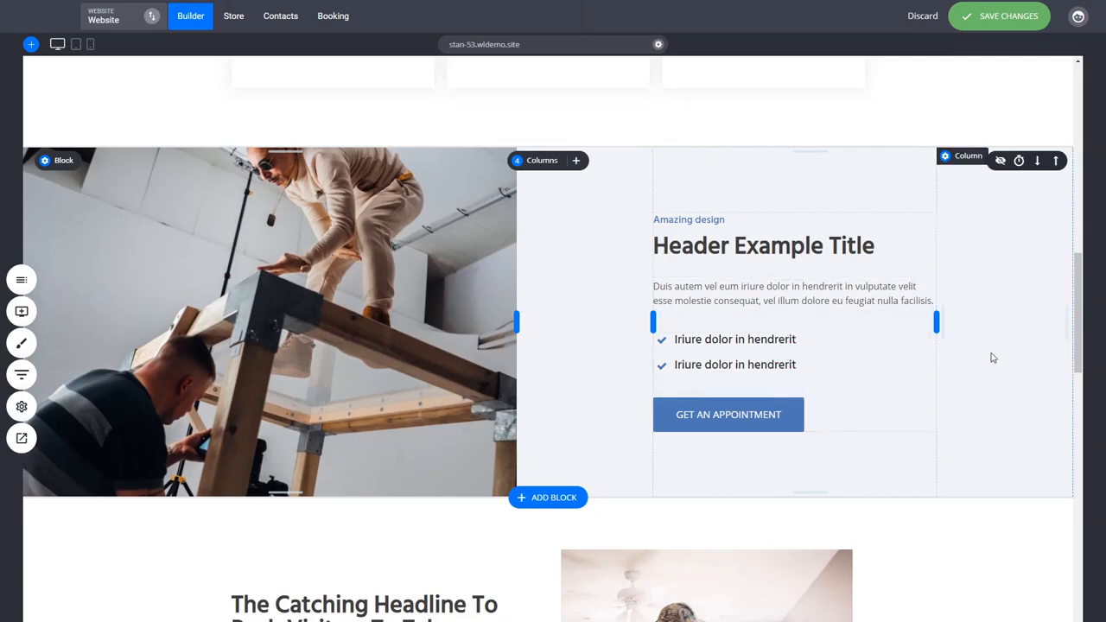
Examine the text amounts in the blocks from the catching headline through team and testimonials to the call to action
scroll(993, 358, down, 3)
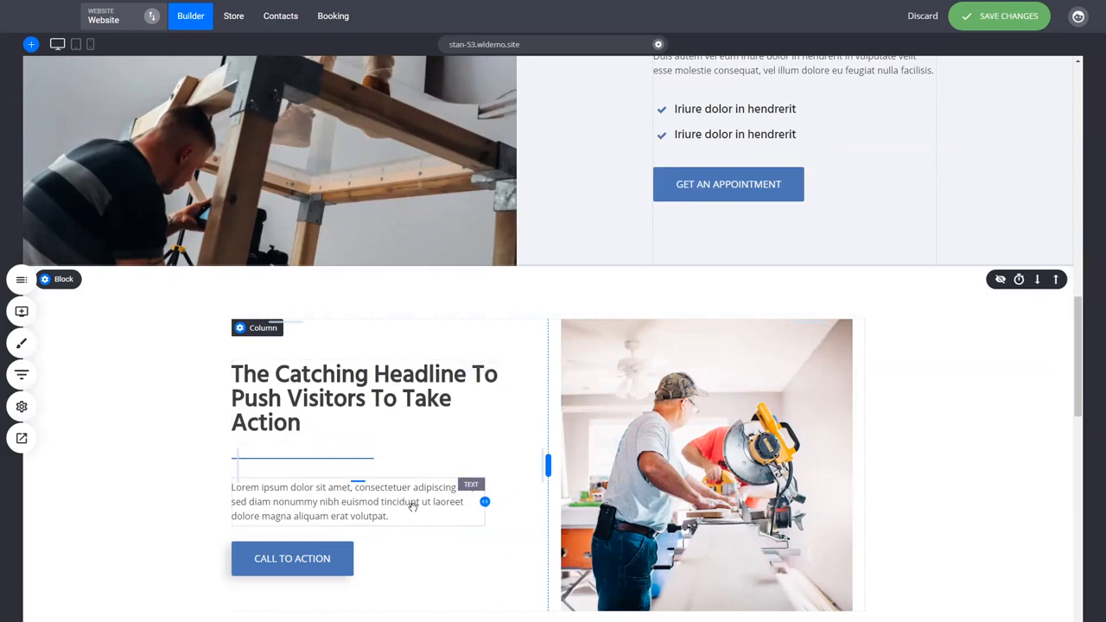
scroll(919, 431, down, 8)
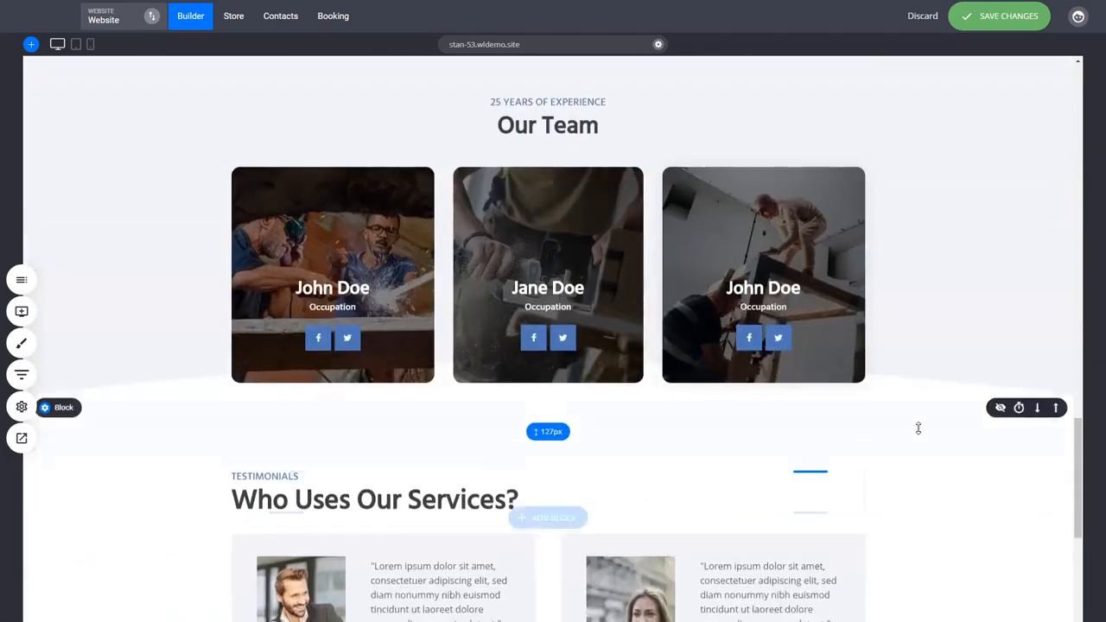
scroll(919, 429, down, 2)
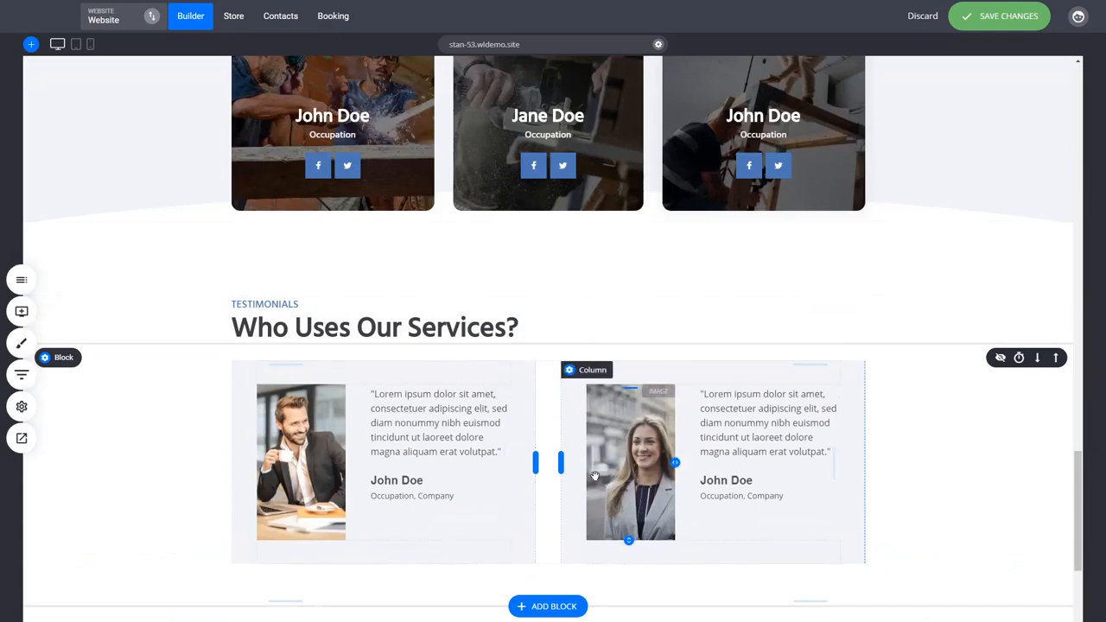
scroll(1032, 509, down, 2)
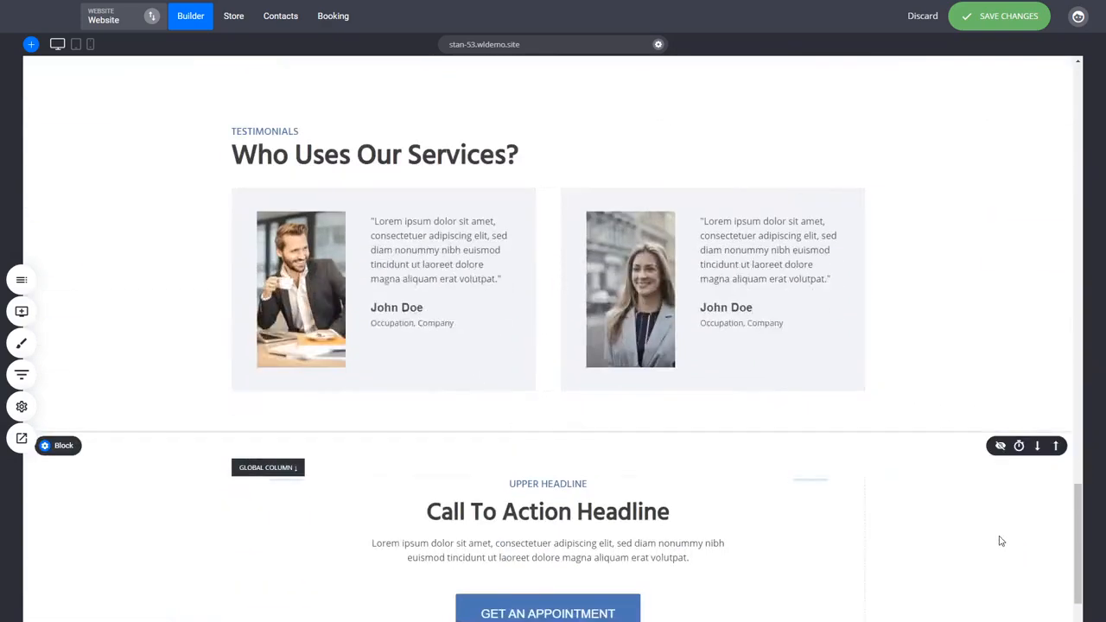
scroll(976, 543, down, 3)
scroll(916, 501, up, 8)
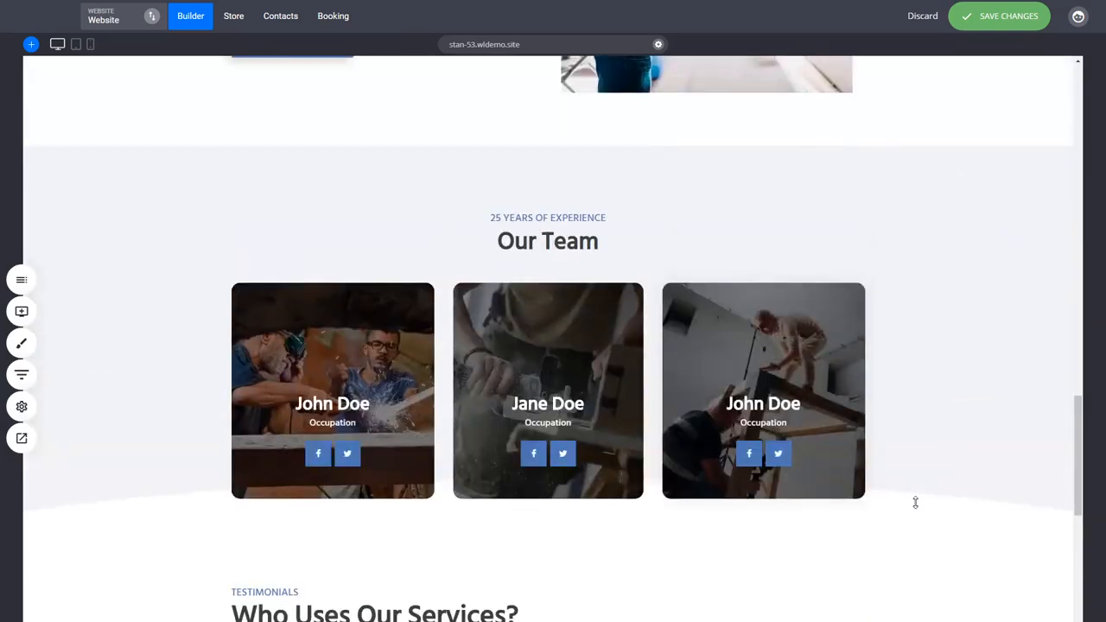
scroll(916, 503, up, 8)
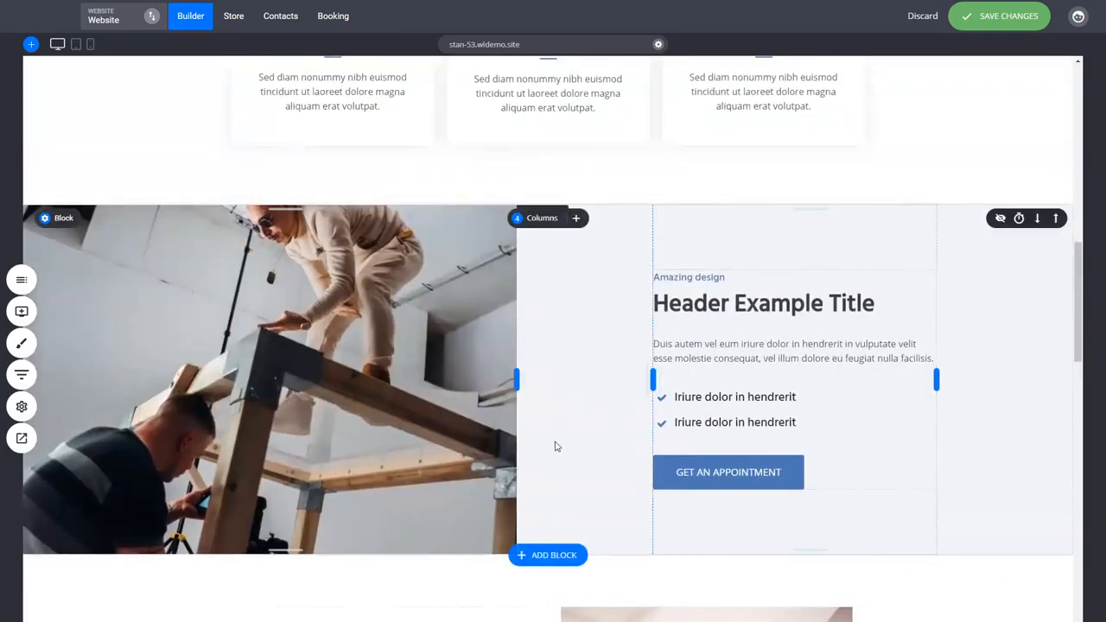
scroll(559, 447, up, 3)
scroll(613, 429, up, 5)
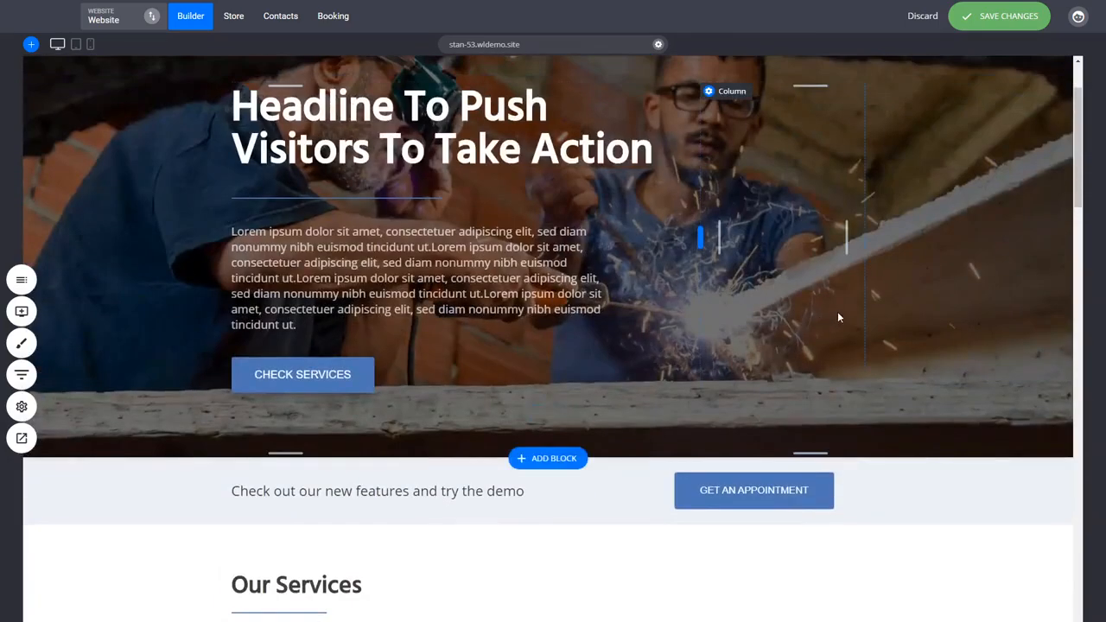
scroll(880, 315, up, 2)
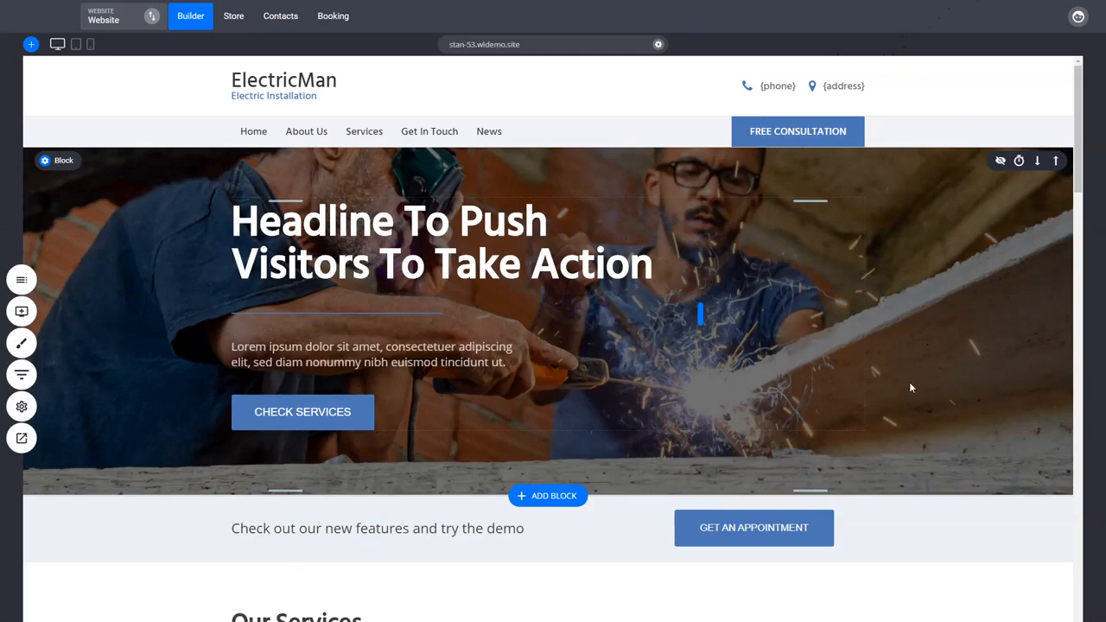
Compare the borders and backgrounds of the services, "Header Example Title" and catching headline blocks
scroll(910, 388, down, 2)
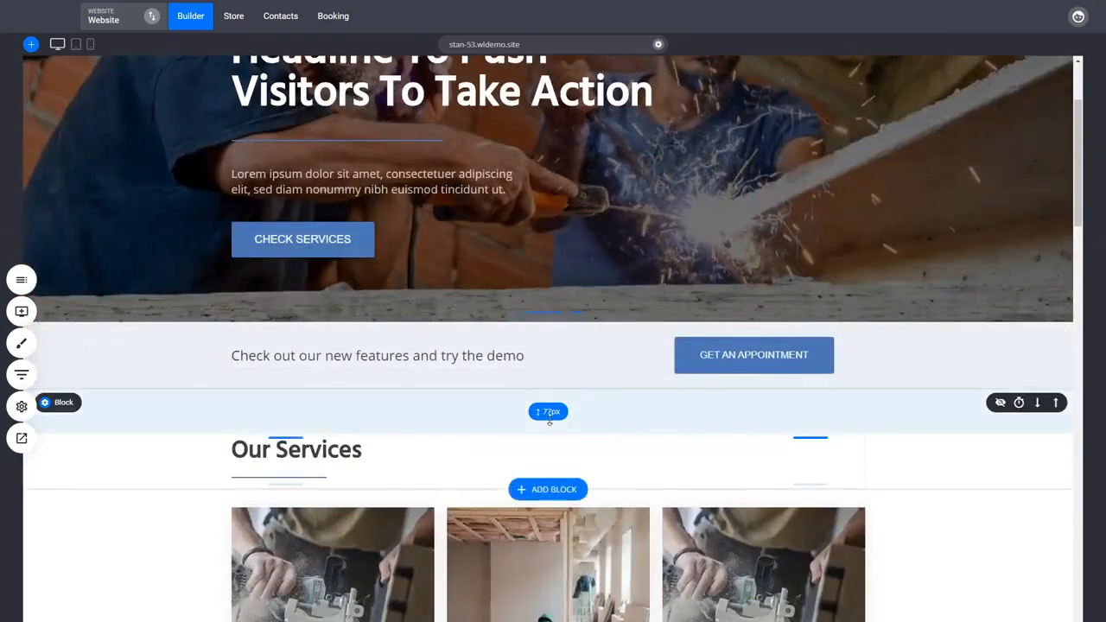
scroll(302, 504, down, 7)
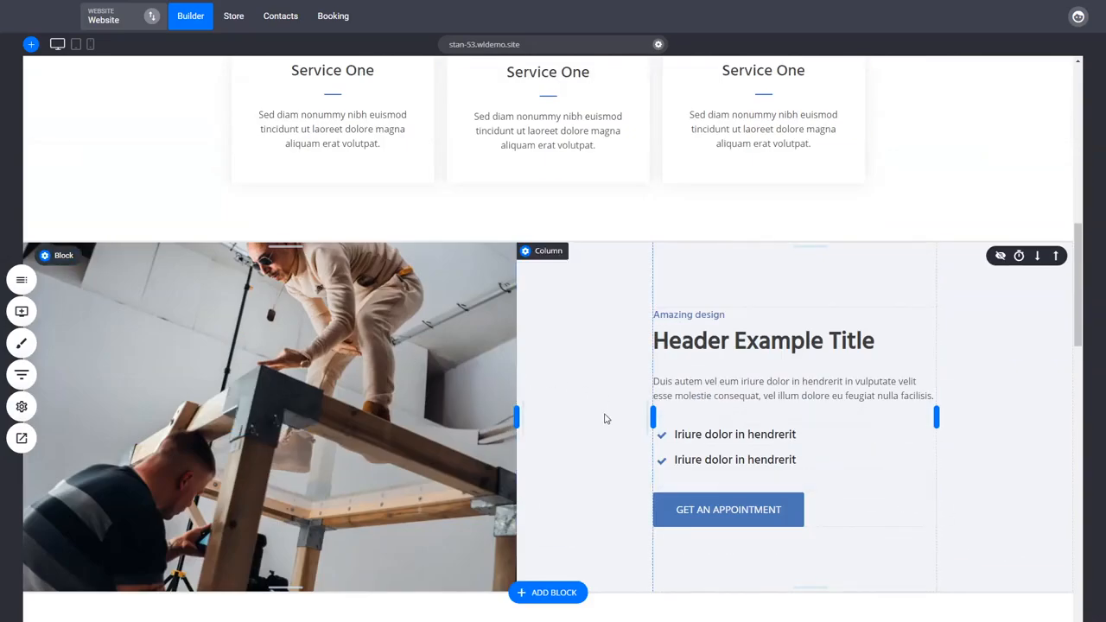
scroll(605, 420, up, 8)
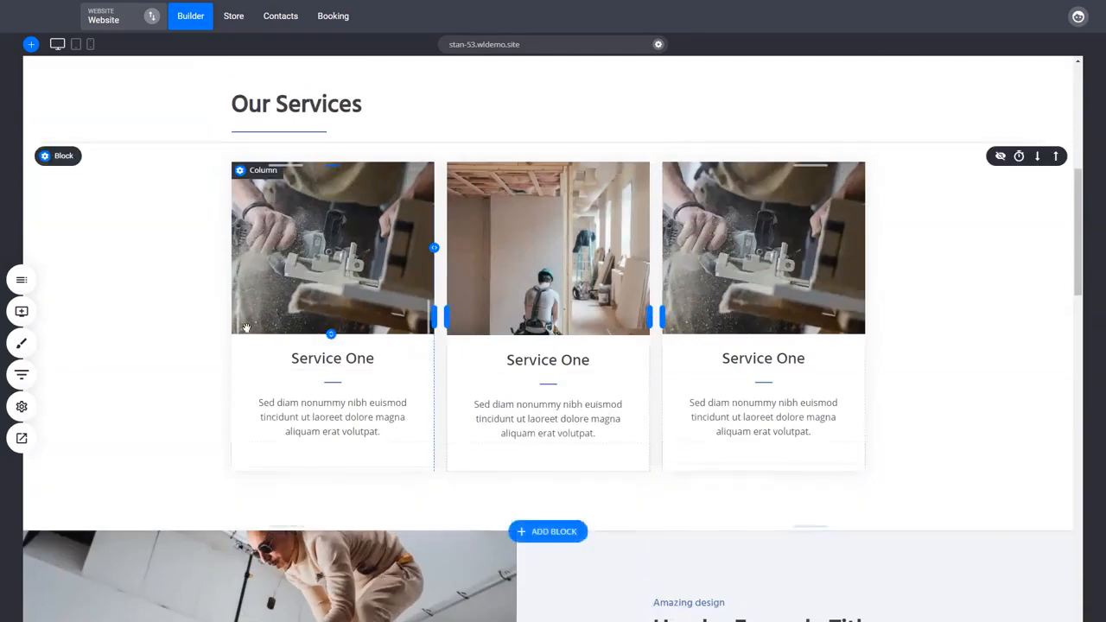
scroll(734, 300, down, 6)
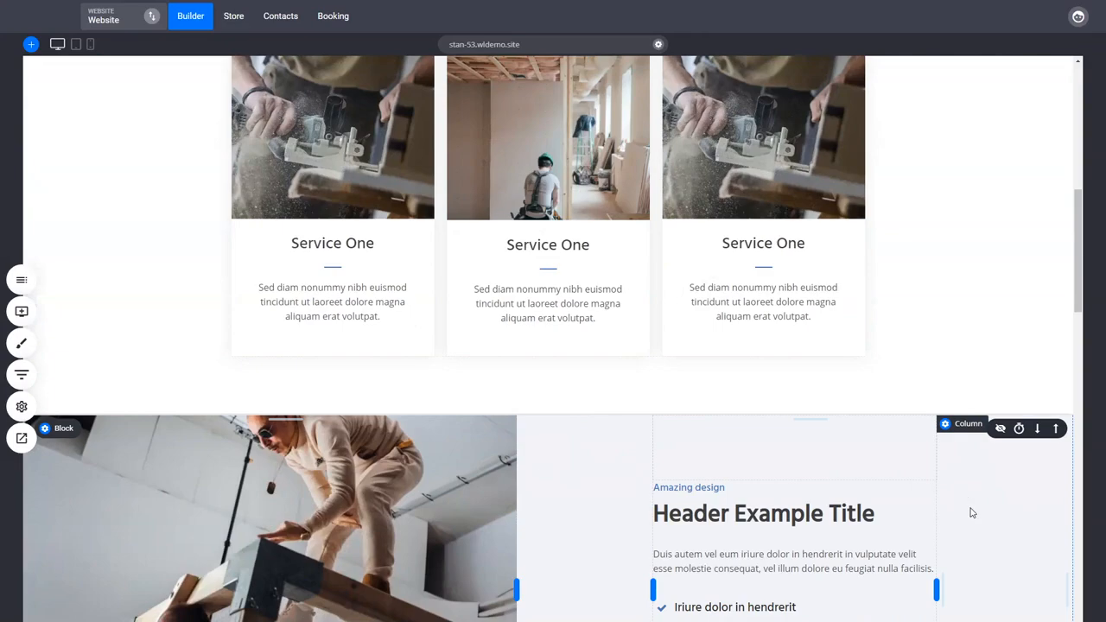
scroll(972, 513, down, 9)
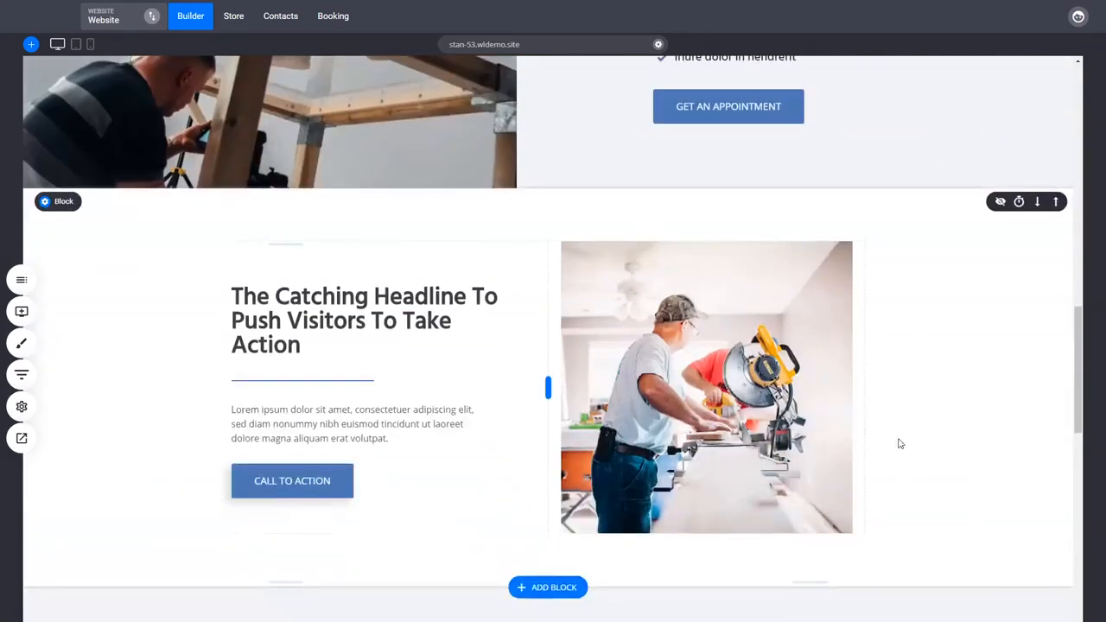
scroll(945, 501, up, 4)
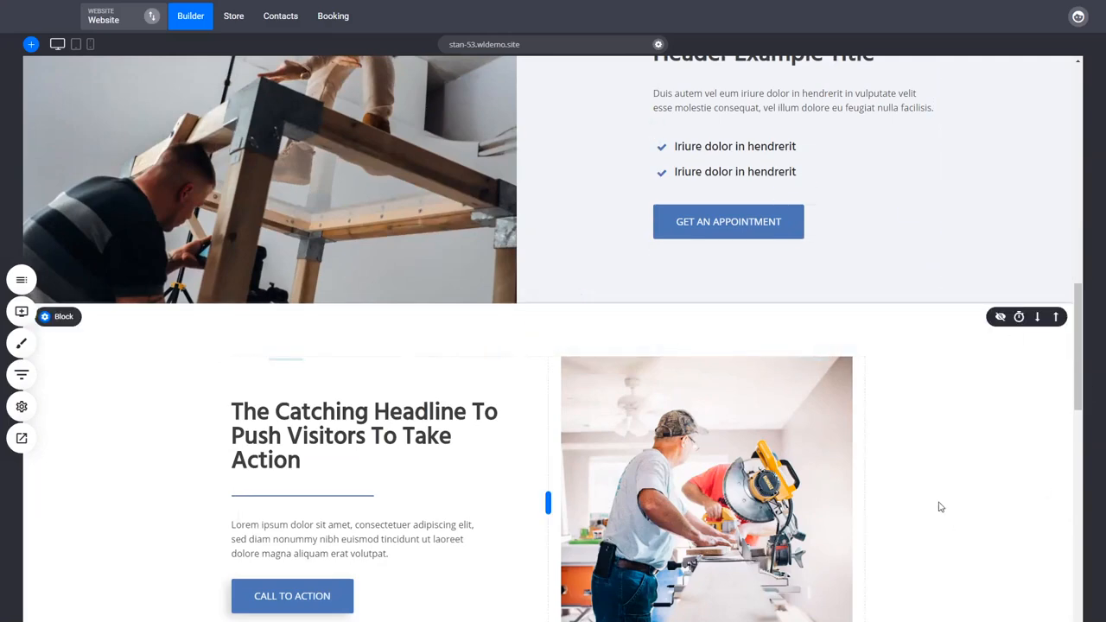
Add a Curve shape divider at the bottom of the hero block
scroll(940, 506, up, 12)
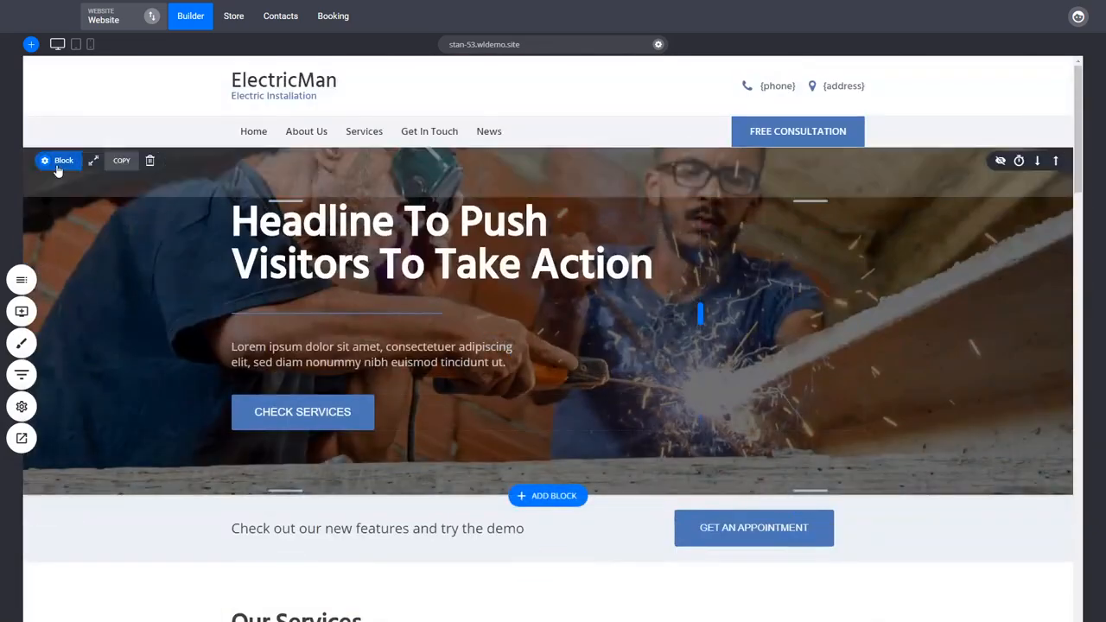
click(56, 167)
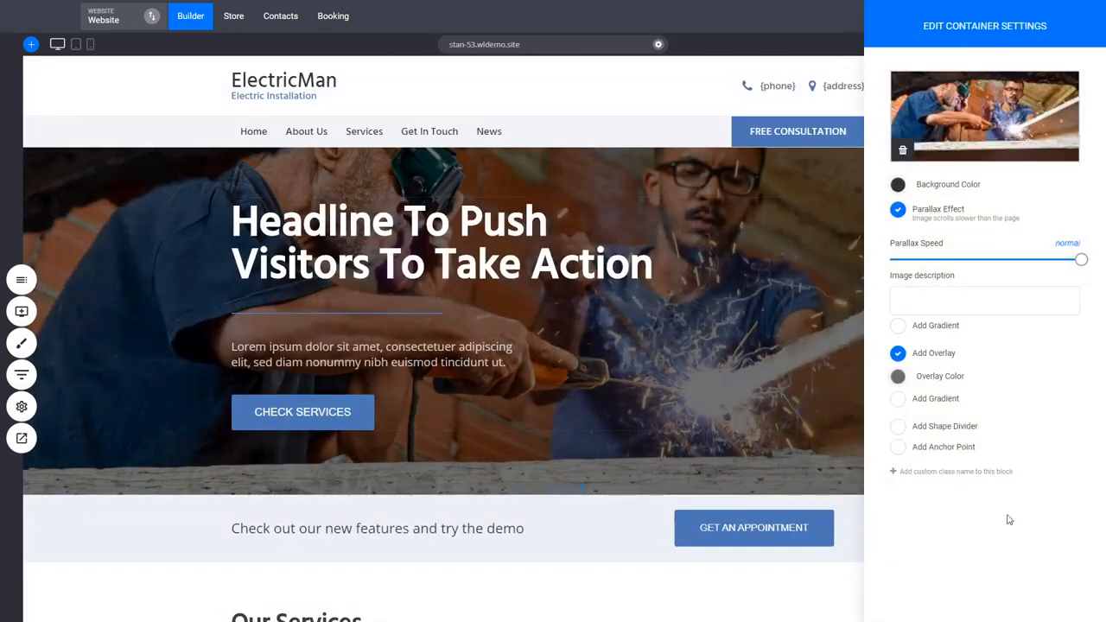
click(958, 431)
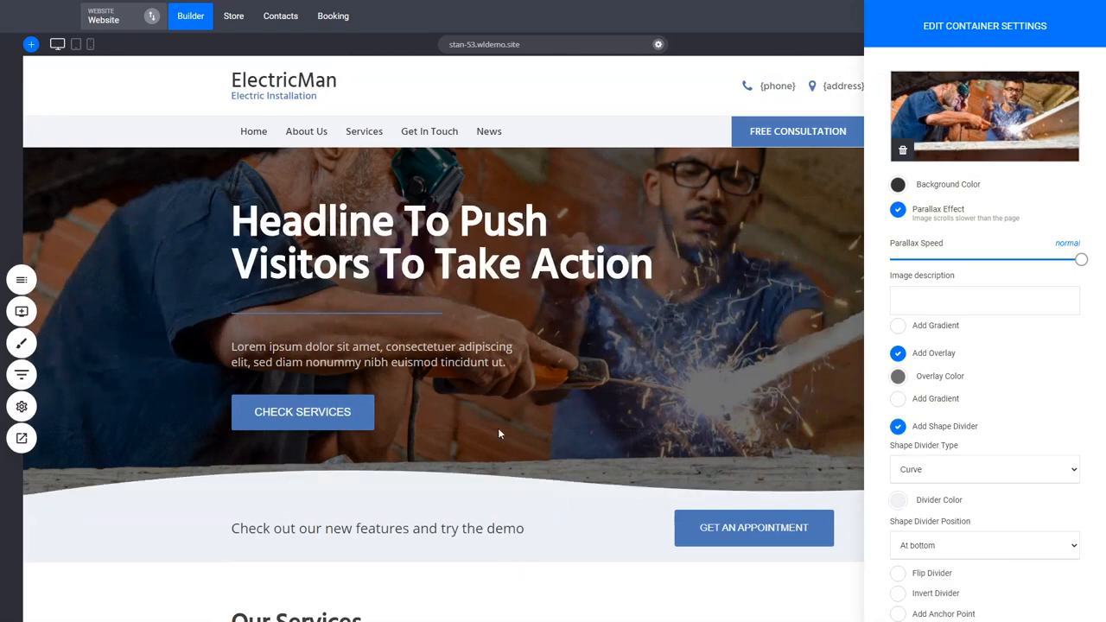
click(549, 487)
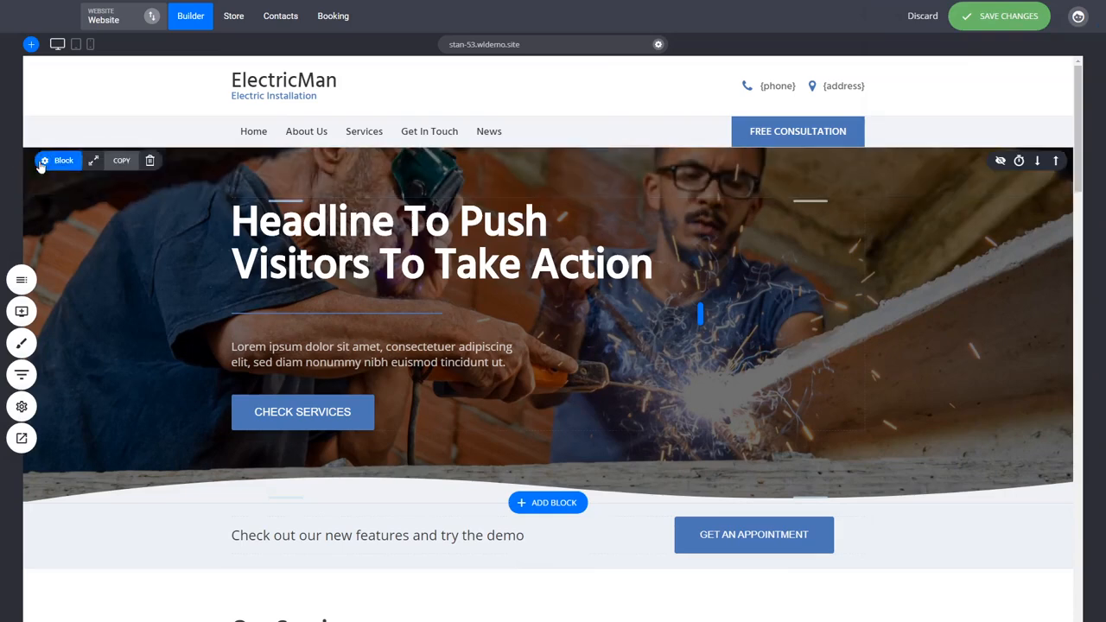
Change the hero block's shape divider type to Curve 4 and set its colour to the lightest global colour
click(42, 162)
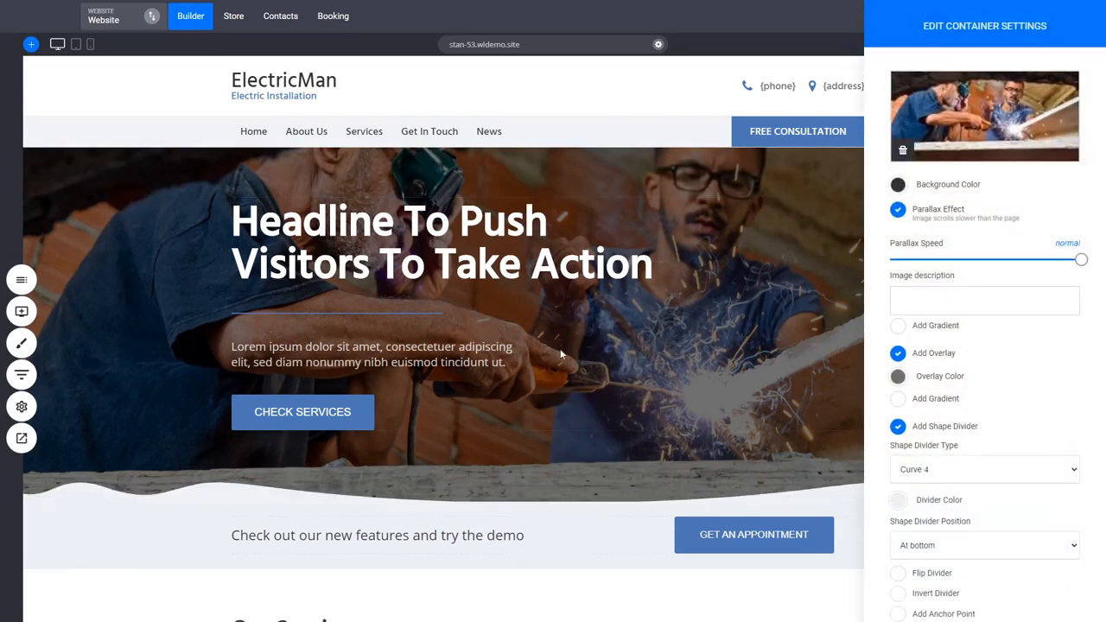
click(900, 502)
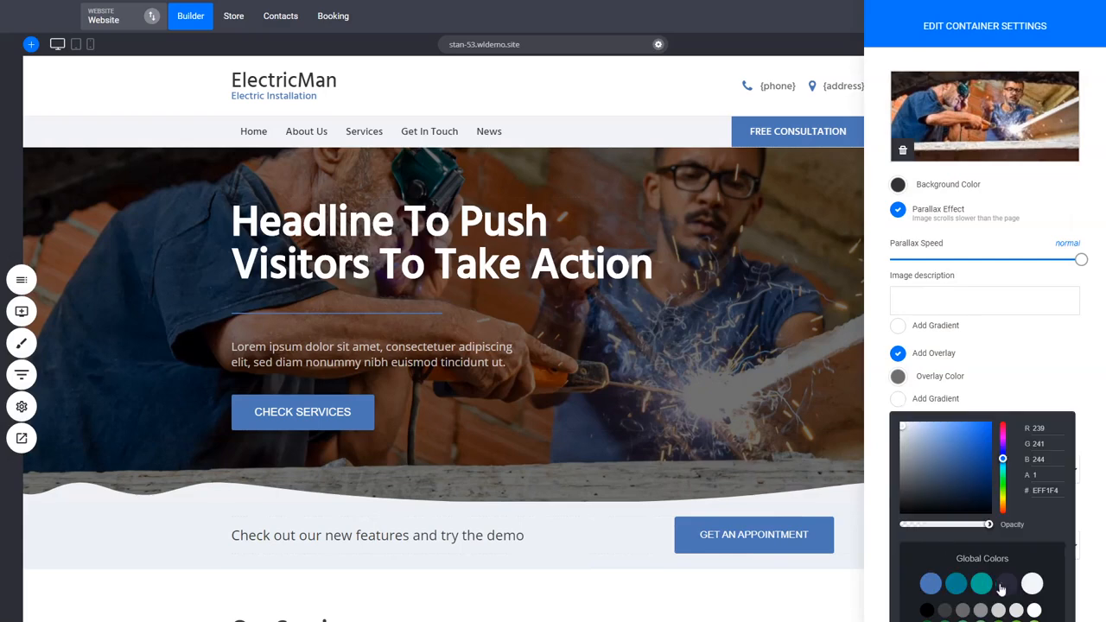
click(1031, 586)
click(514, 619)
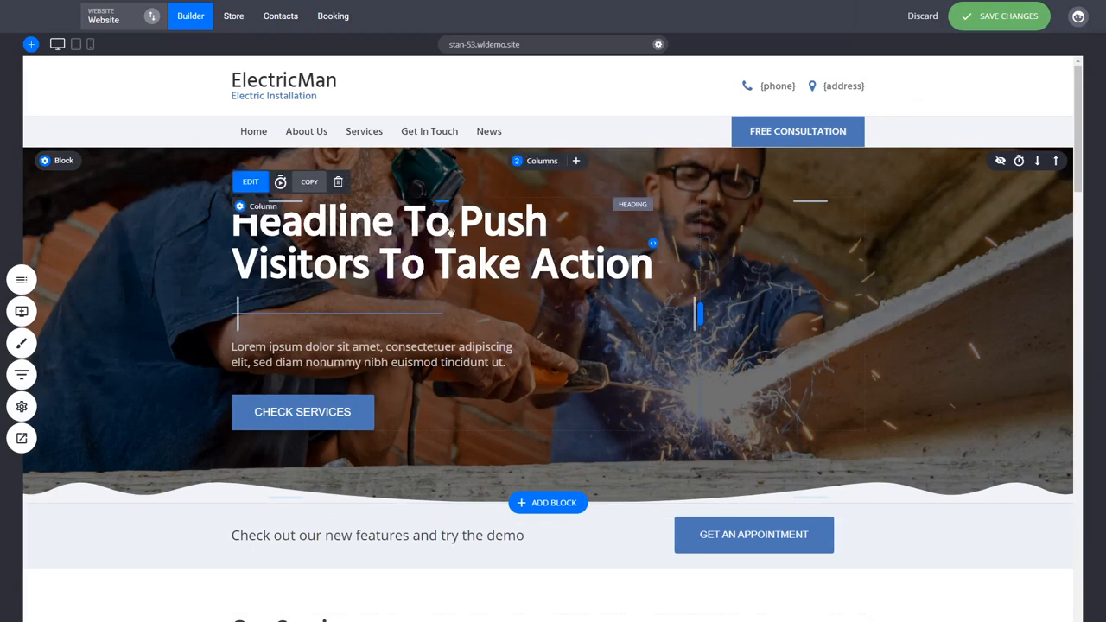
Give the hero headline a Fade In From Right animation and play it
click(279, 185)
click(401, 268)
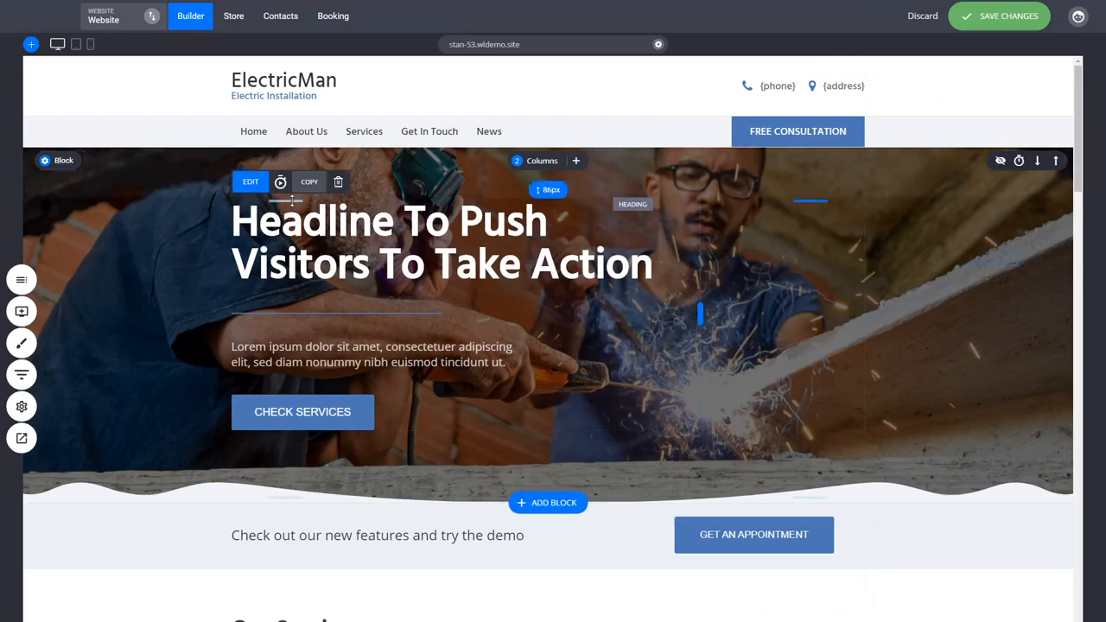
click(282, 183)
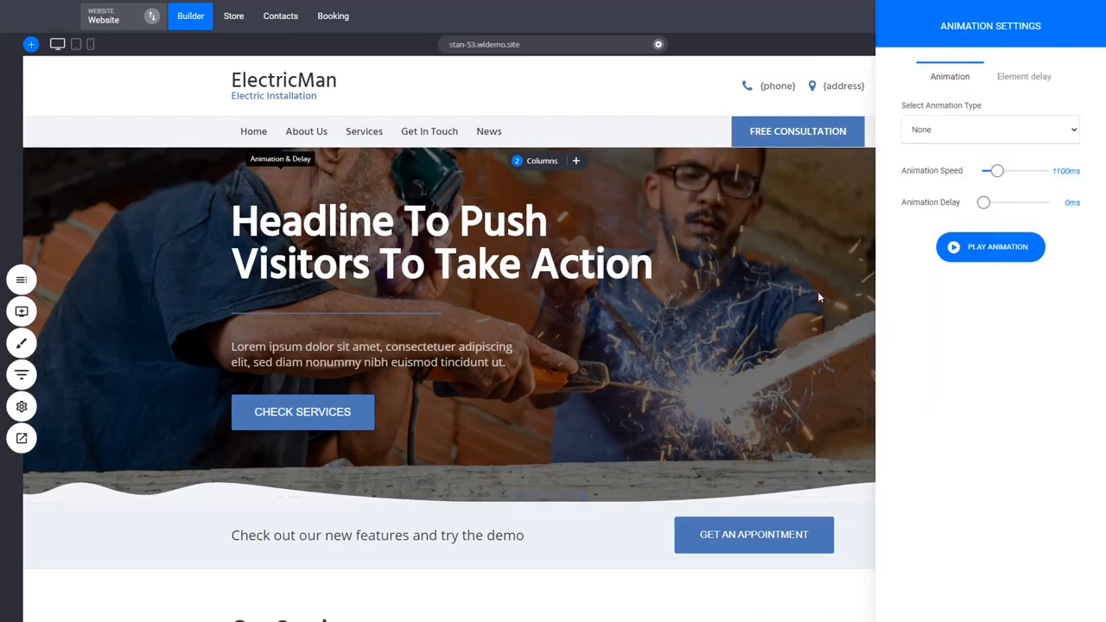
click(951, 229)
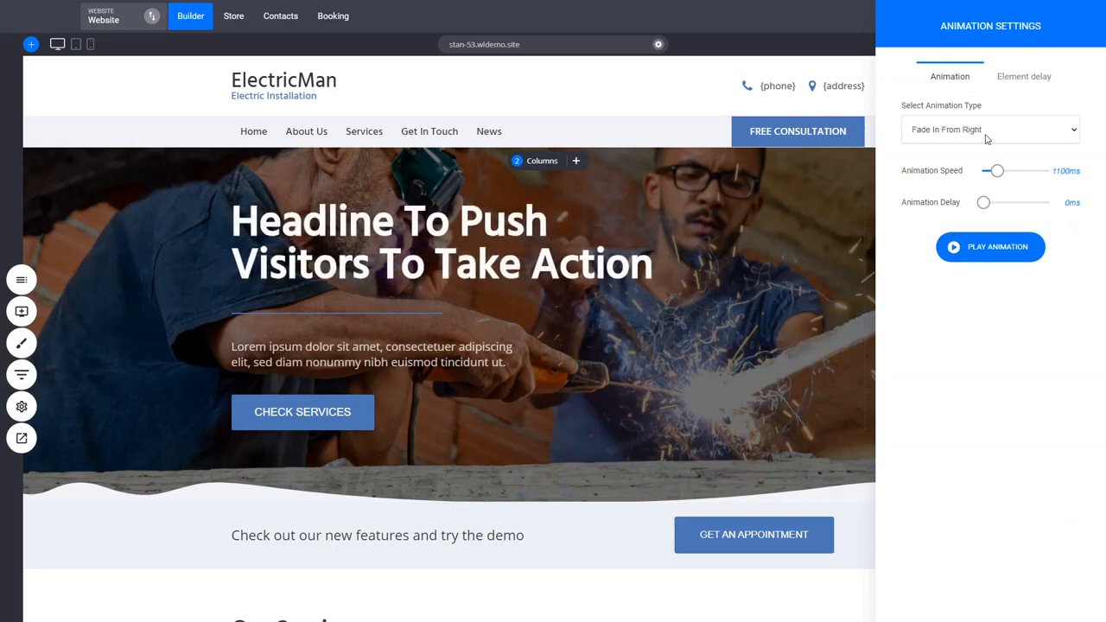
click(963, 246)
click(955, 221)
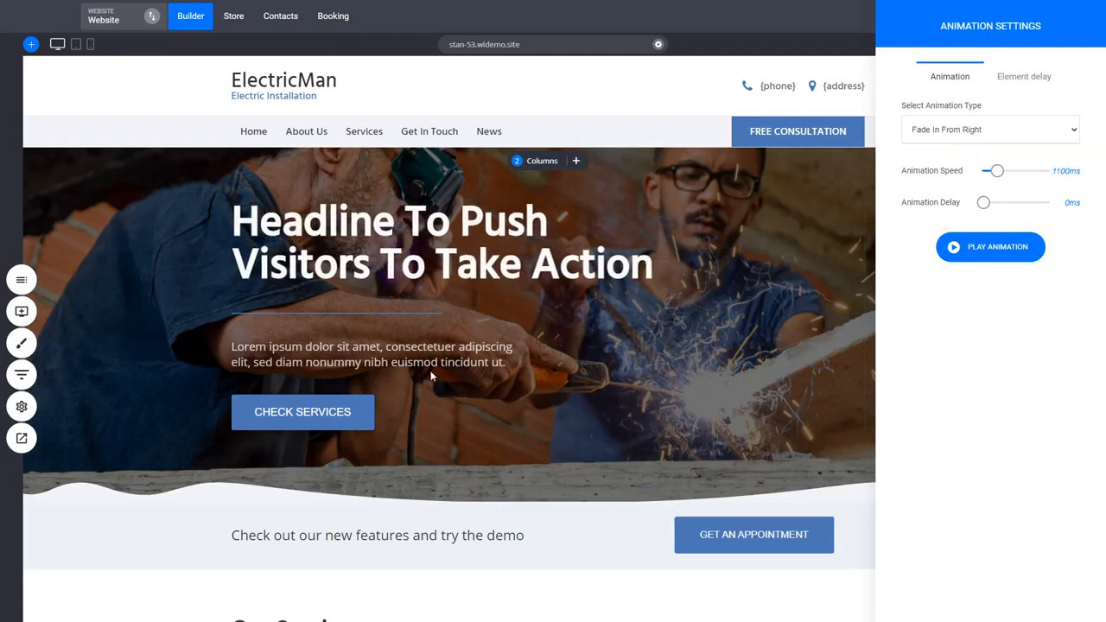
Give the separator below the headline a Fade In From Right animation with a slight delay and play it
click(319, 319)
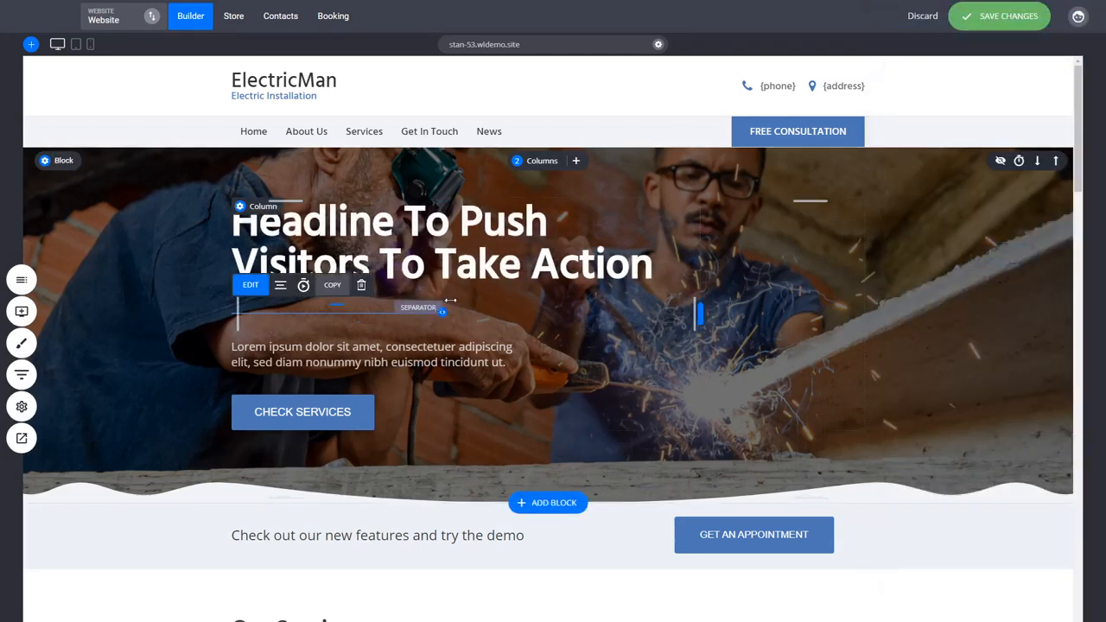
click(306, 286)
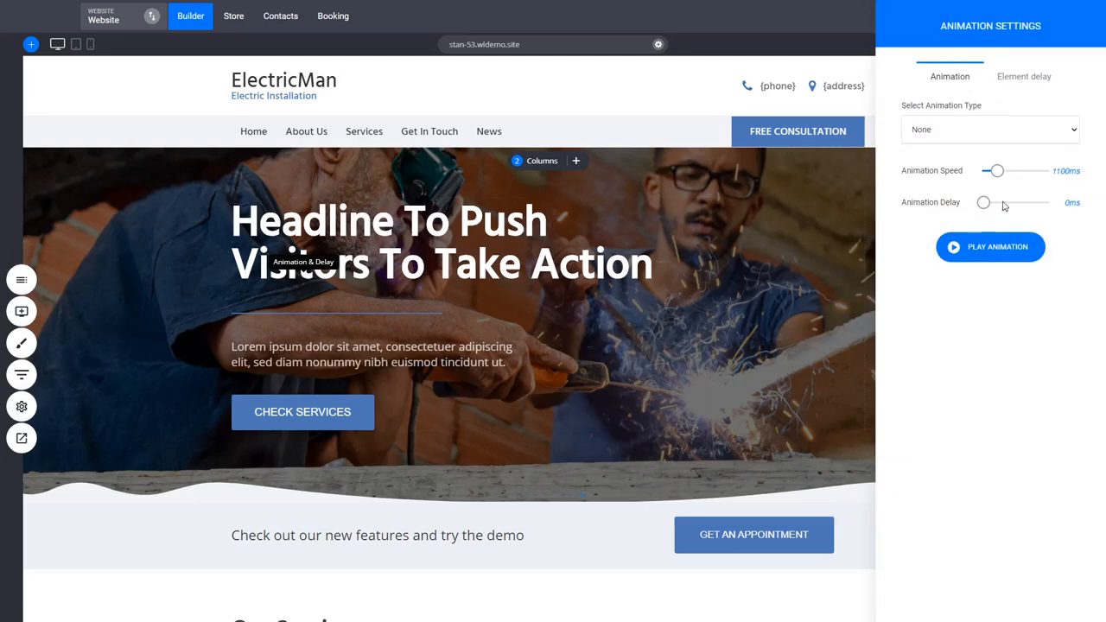
click(957, 224)
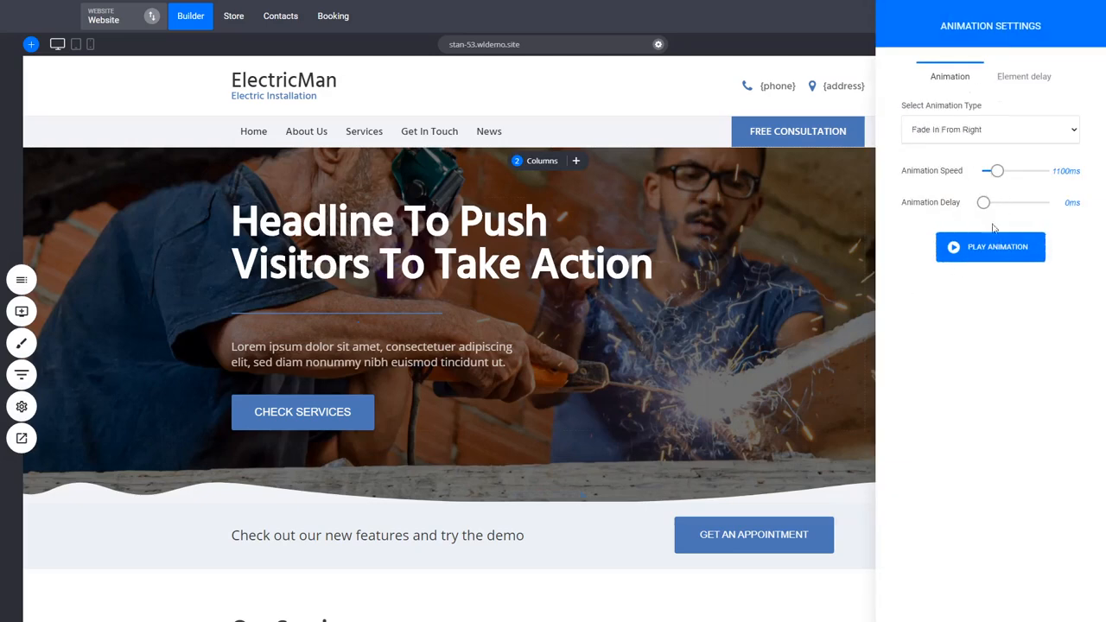
drag(983, 204, 987, 203)
click(988, 246)
click(690, 338)
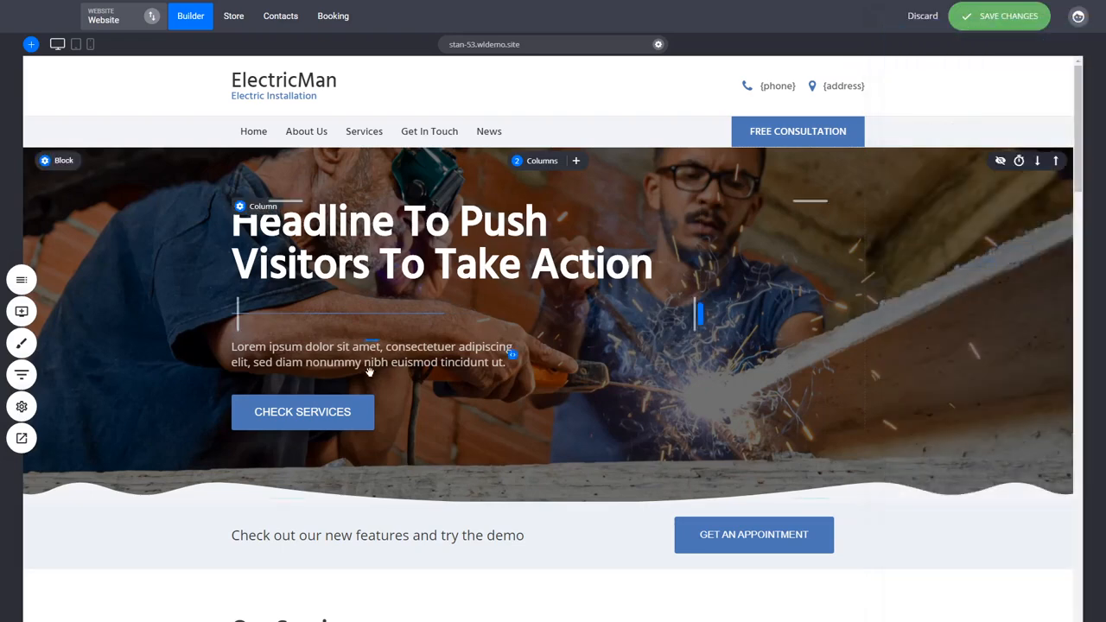
Give the hero paragraph a Fade In From Right animation with a 200 ms delay
mouse_move(340, 350)
click(282, 325)
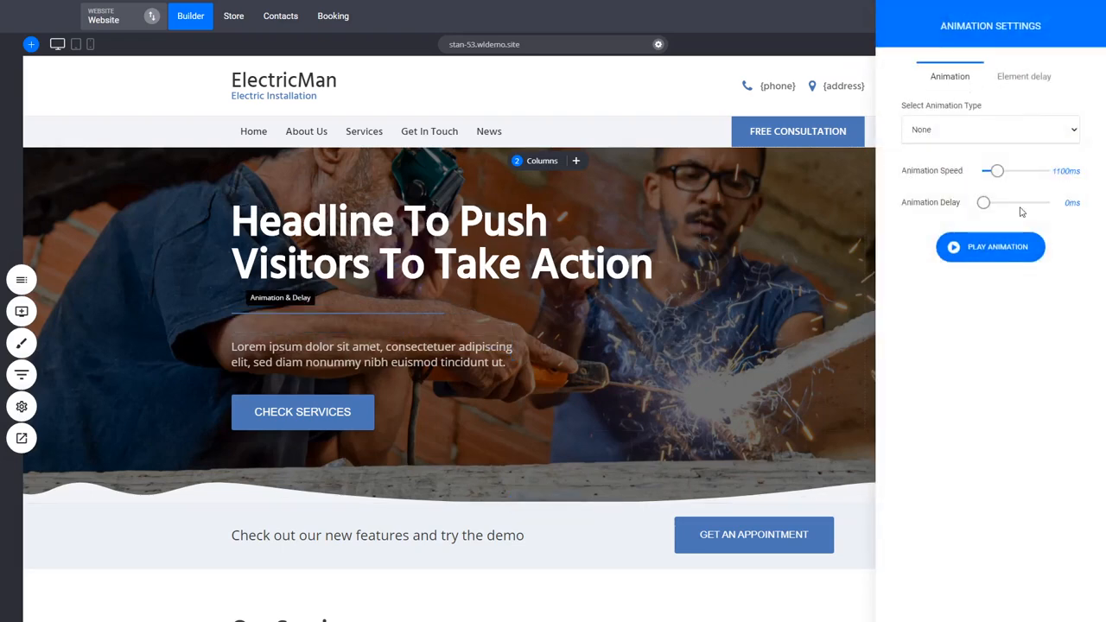
drag(983, 205, 988, 204)
click(990, 141)
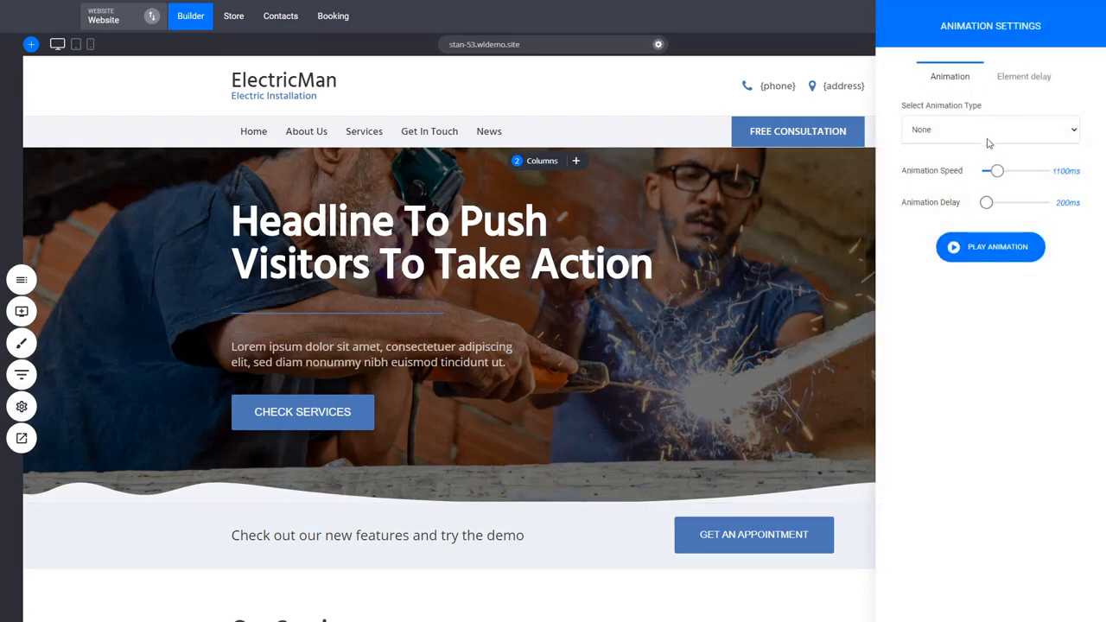
click(959, 224)
click(730, 348)
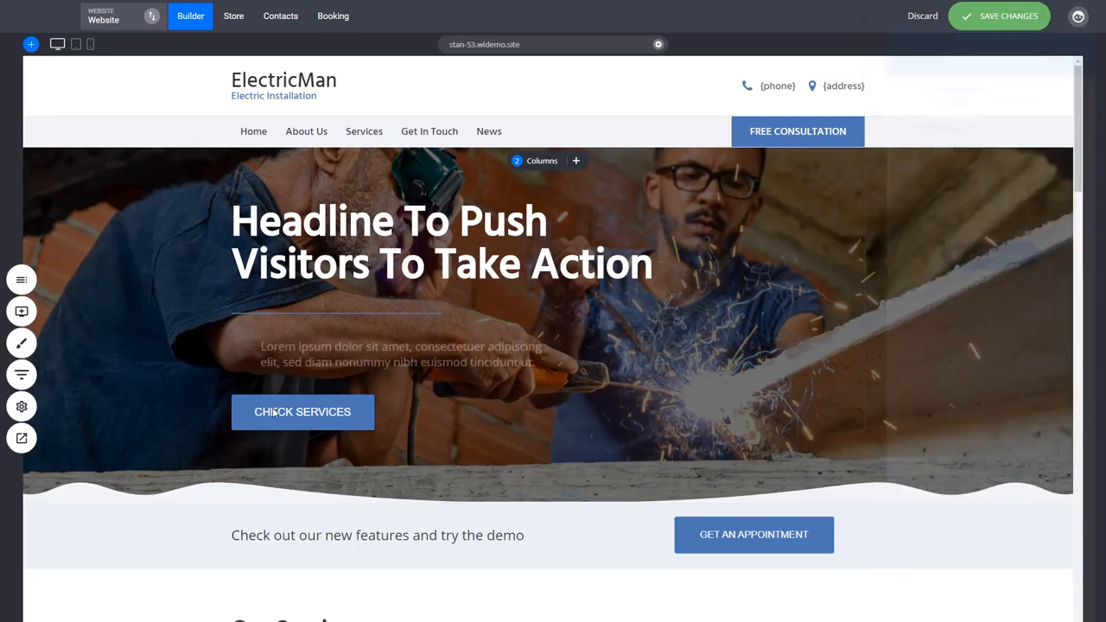
Give the "CHECK SERVICES" button a Fade In From Right animation with a 300 ms delay and save the changes
mouse_move(302, 411)
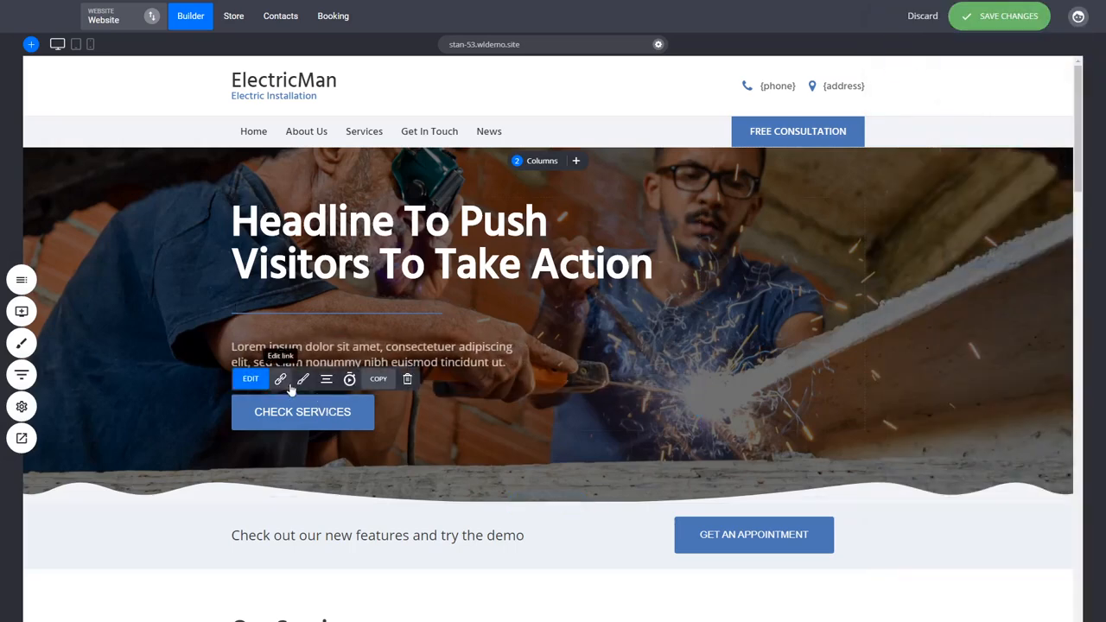
click(349, 379)
drag(984, 204, 991, 207)
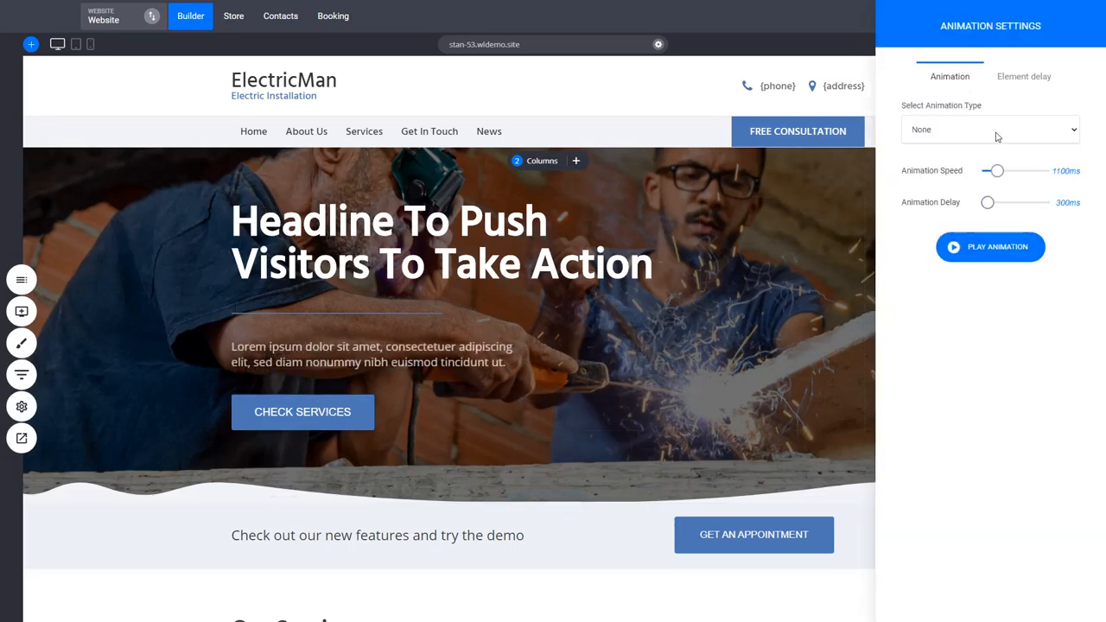
click(973, 224)
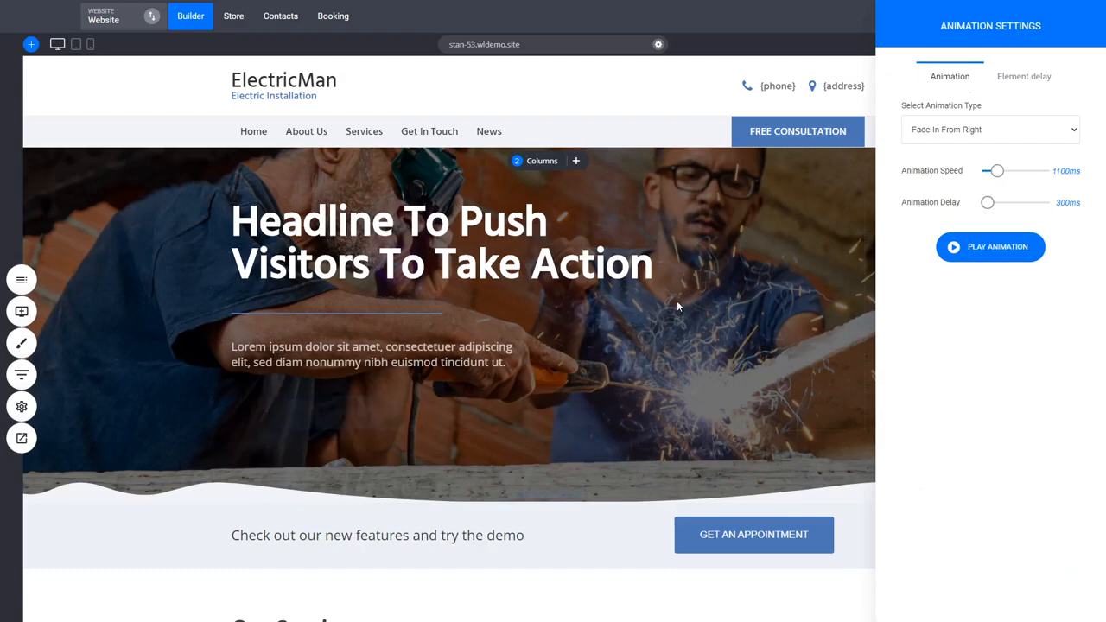
click(677, 301)
key(ctrl+s)
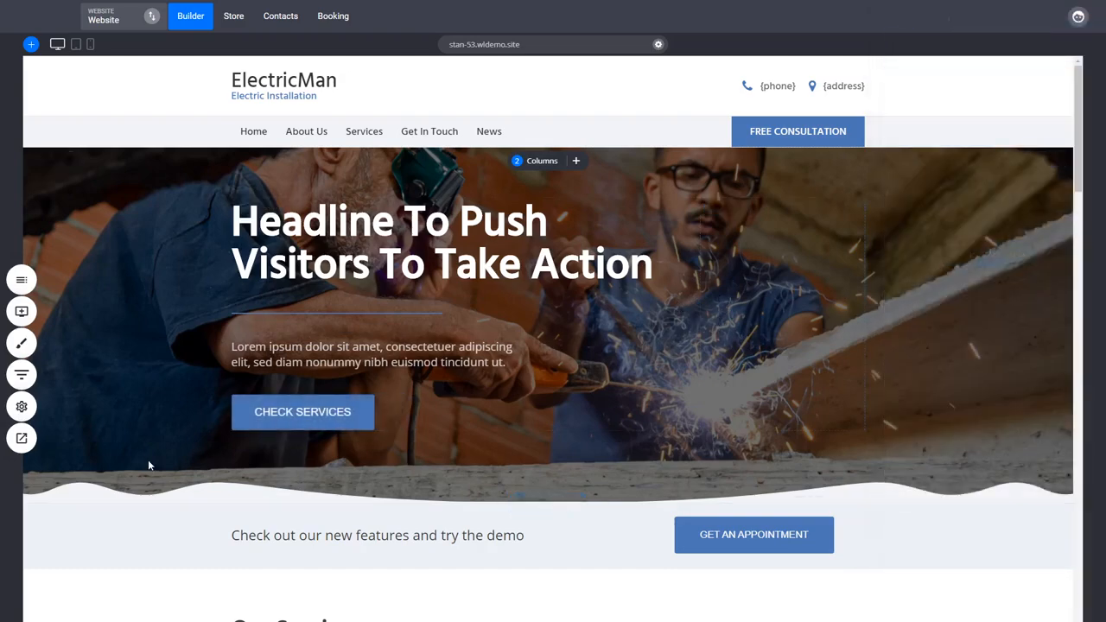
Preview the hero animations on the site, then review the home page from the hero to the services block
click(22, 439)
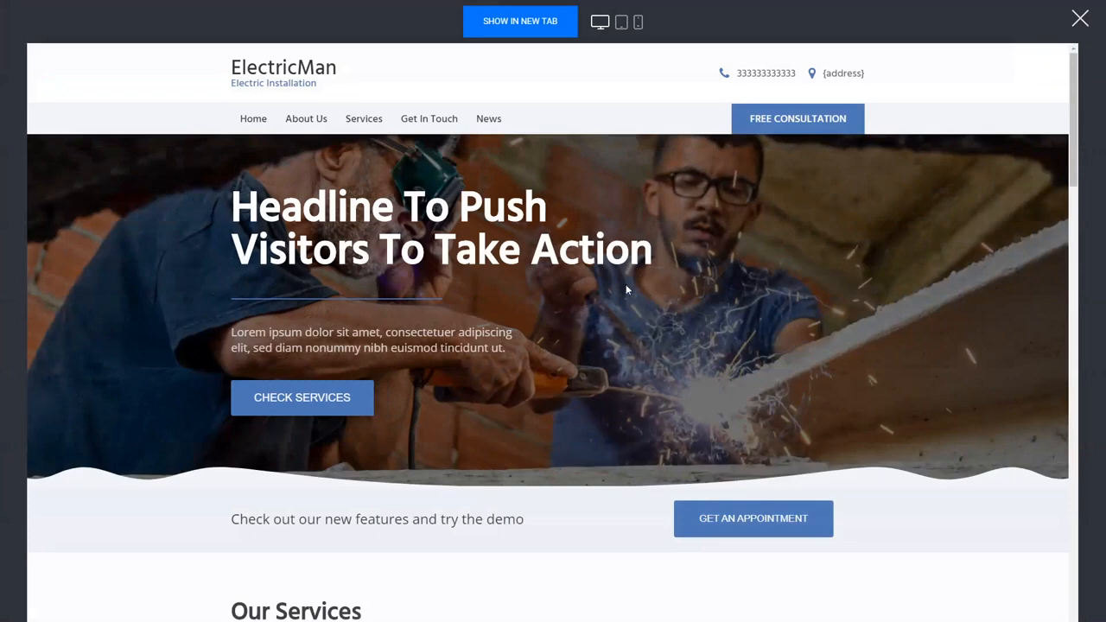
click(1079, 19)
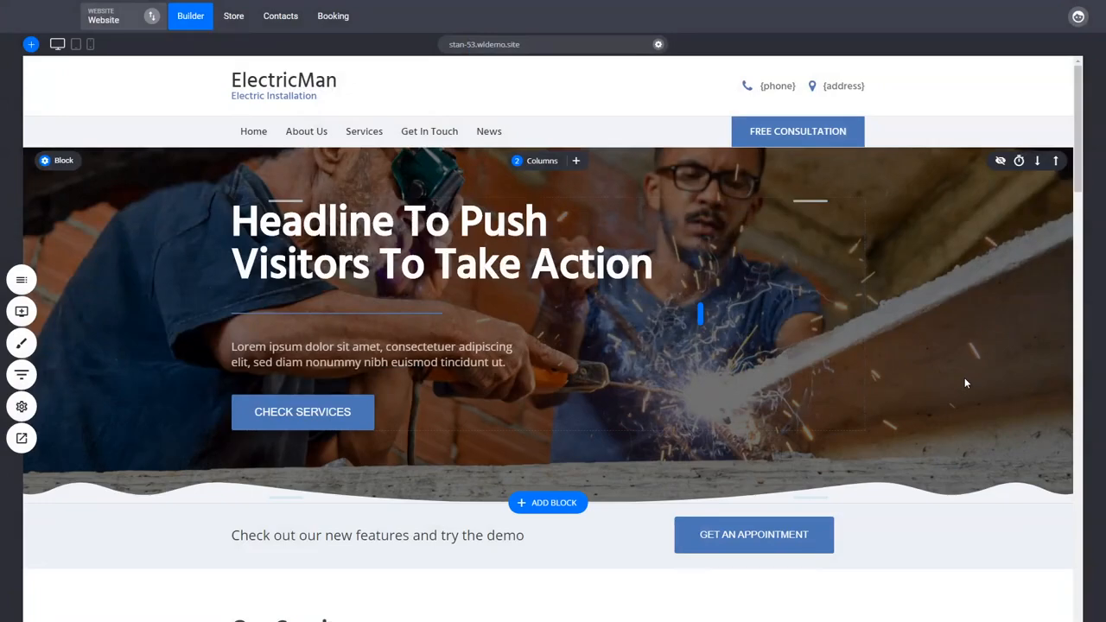
scroll(967, 383, down, 3)
scroll(966, 383, up, 3)
scroll(957, 327, down, 2)
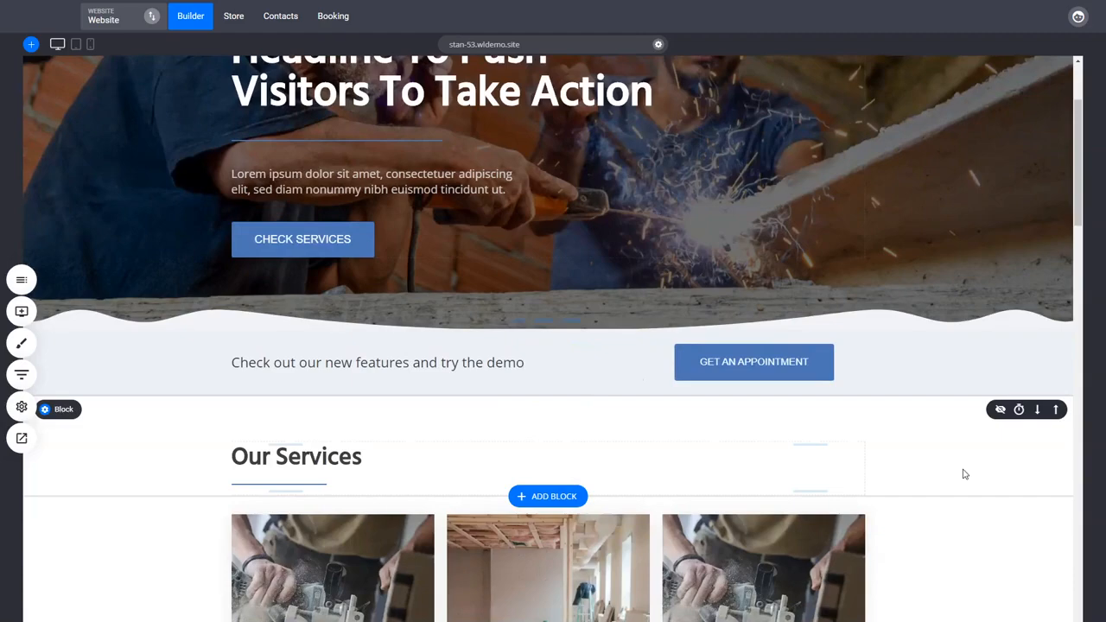
scroll(969, 472, down, 4)
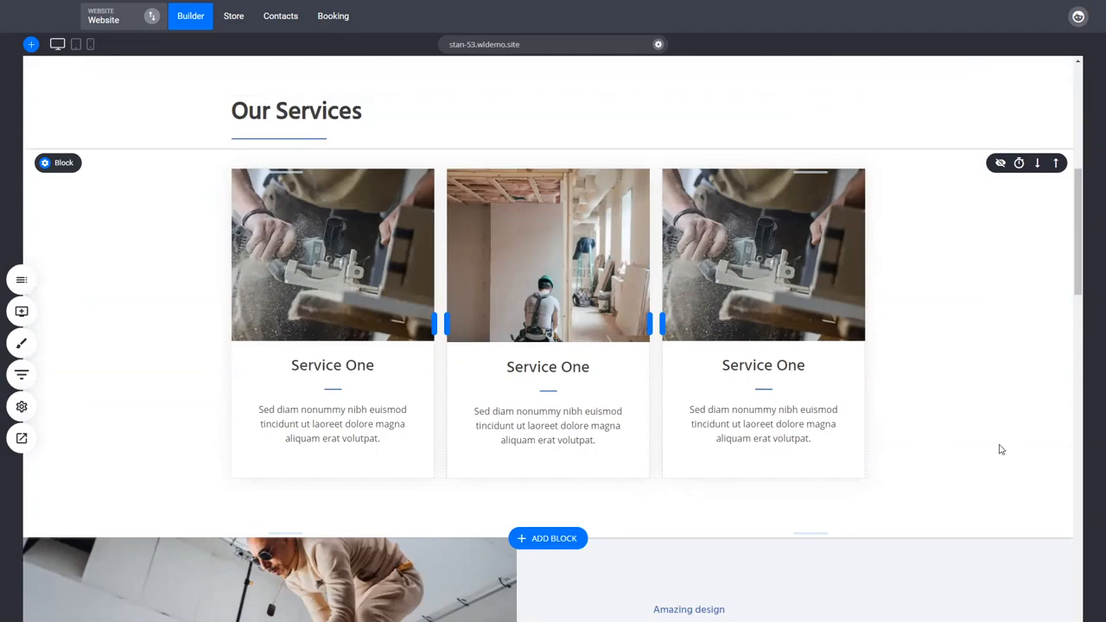
scroll(1001, 449, up, 6)
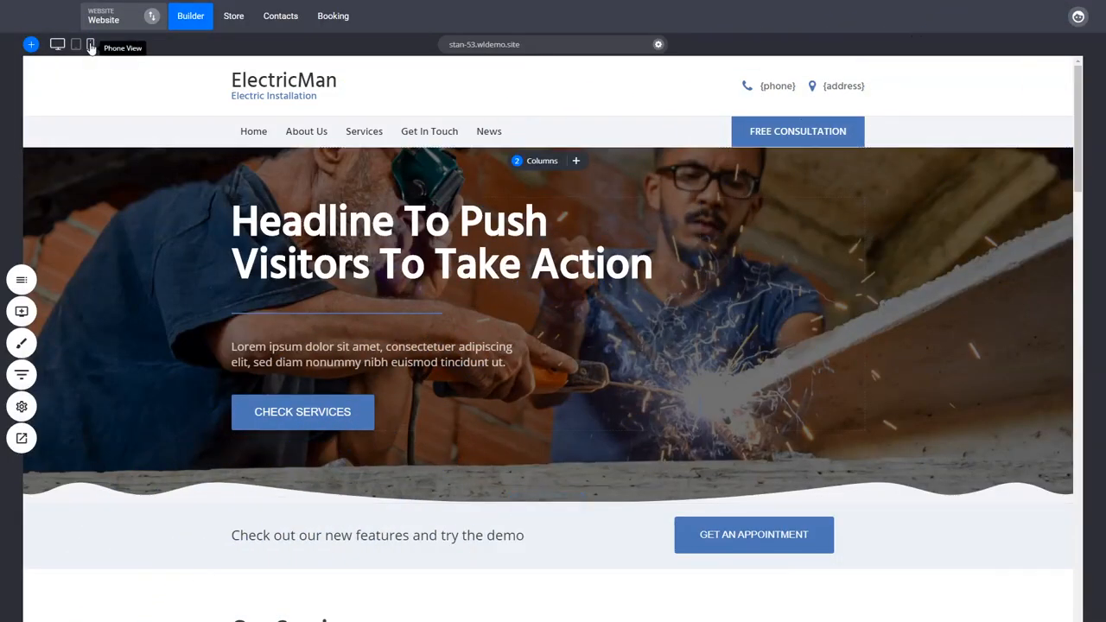
Switch to the phone view and examine the global Heading 1 text settings for mobile
click(91, 44)
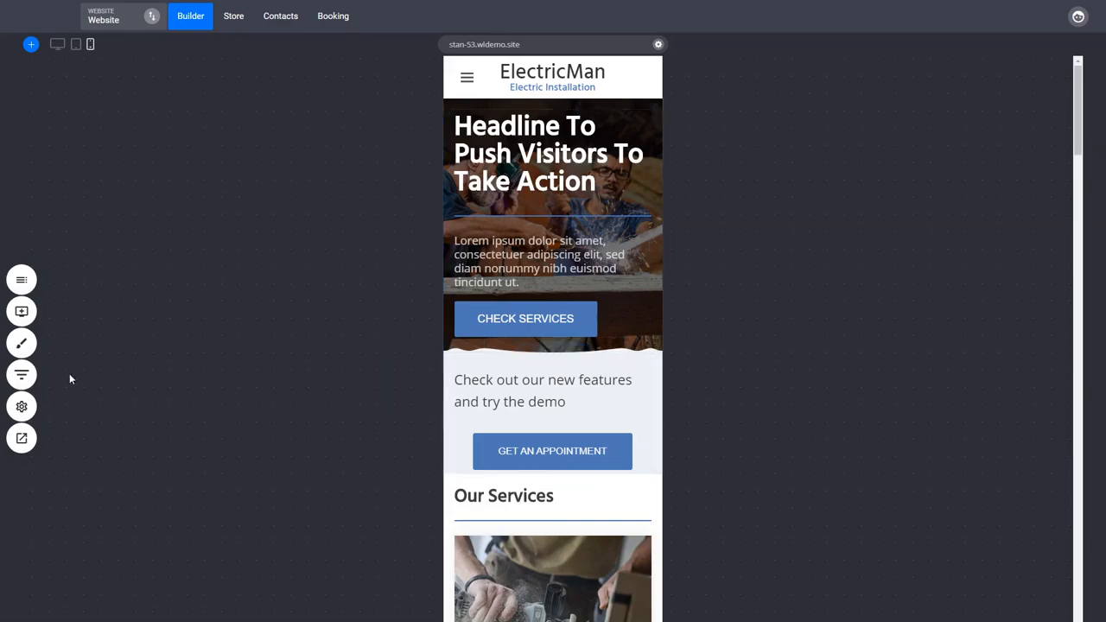
click(22, 344)
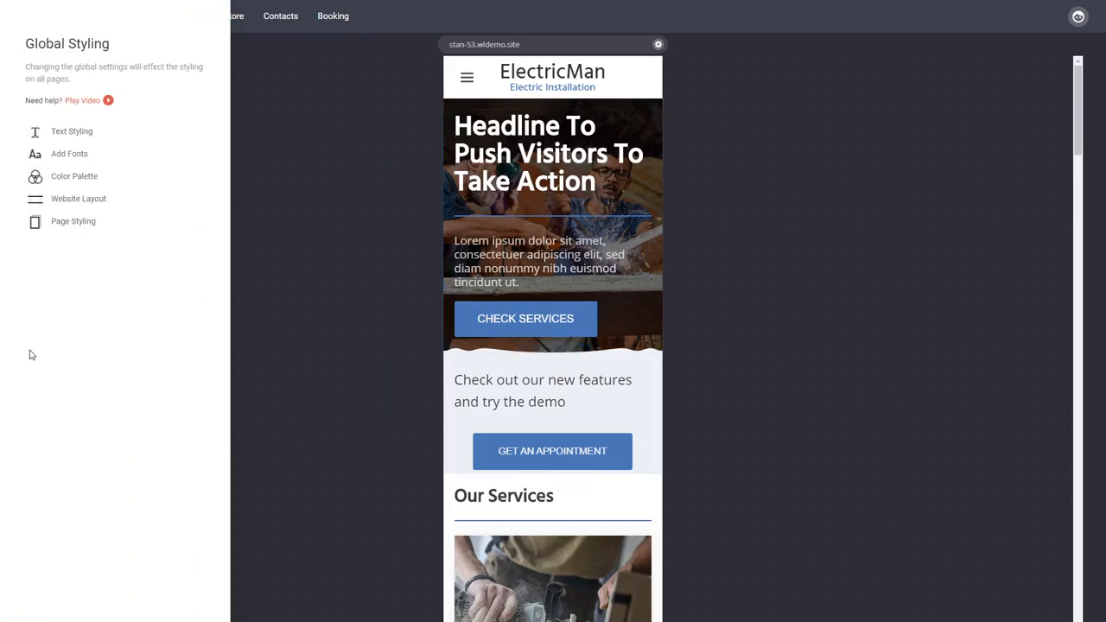
click(73, 132)
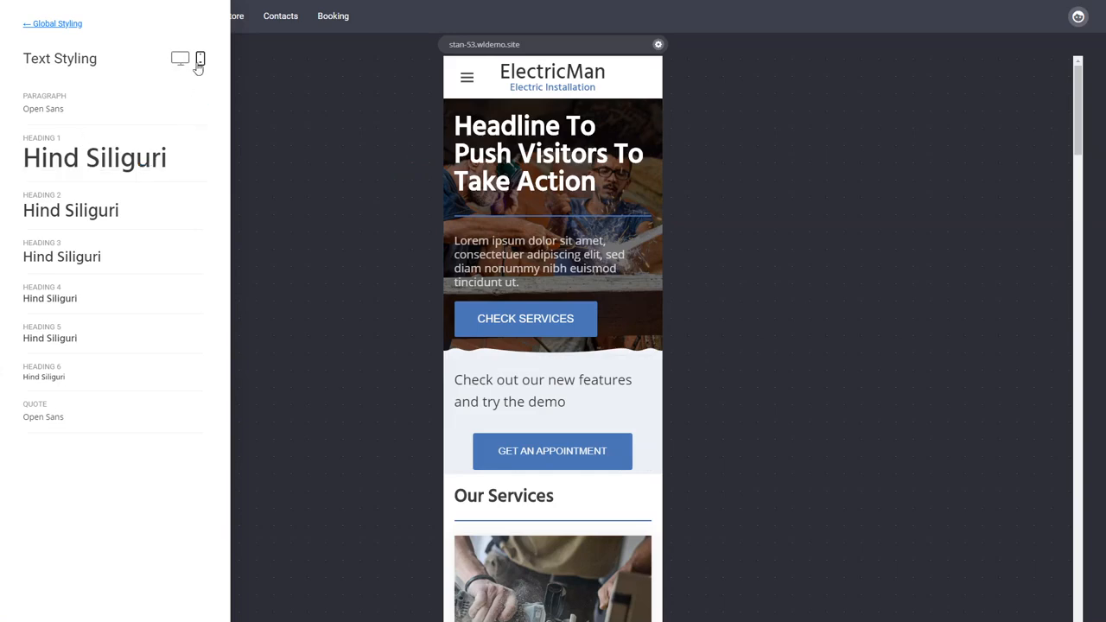
click(102, 164)
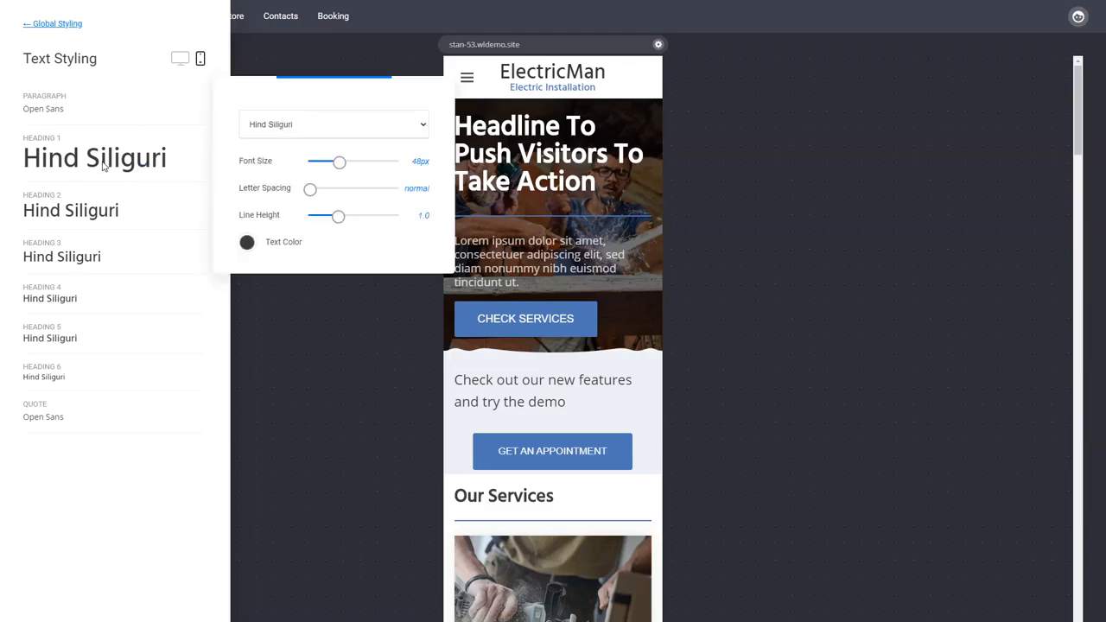
drag(309, 84, 295, 84)
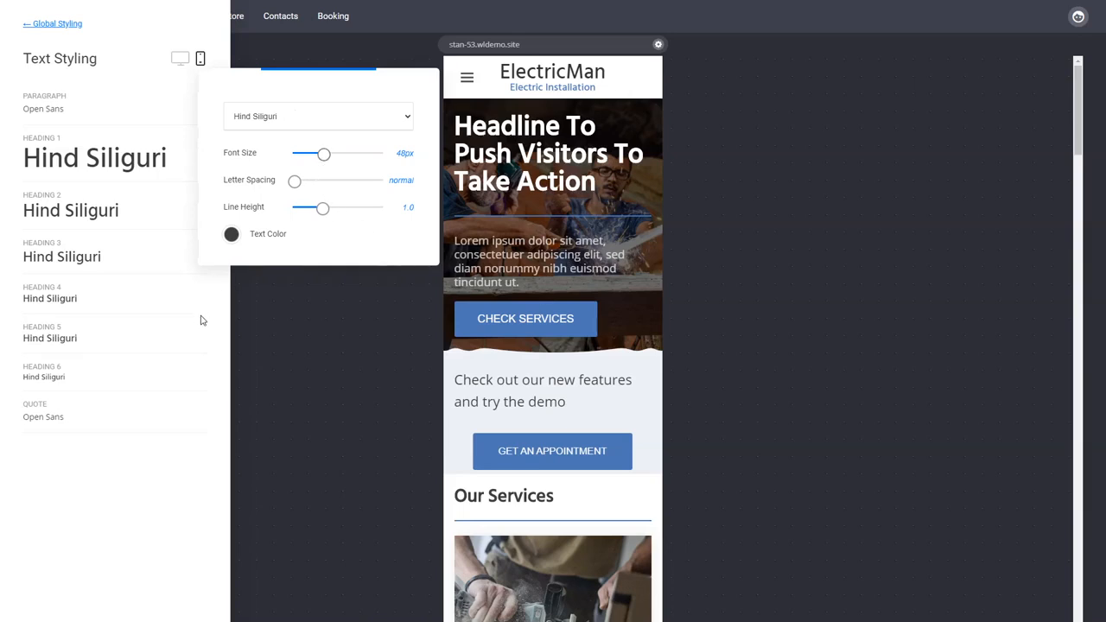
mouse_move(202, 320)
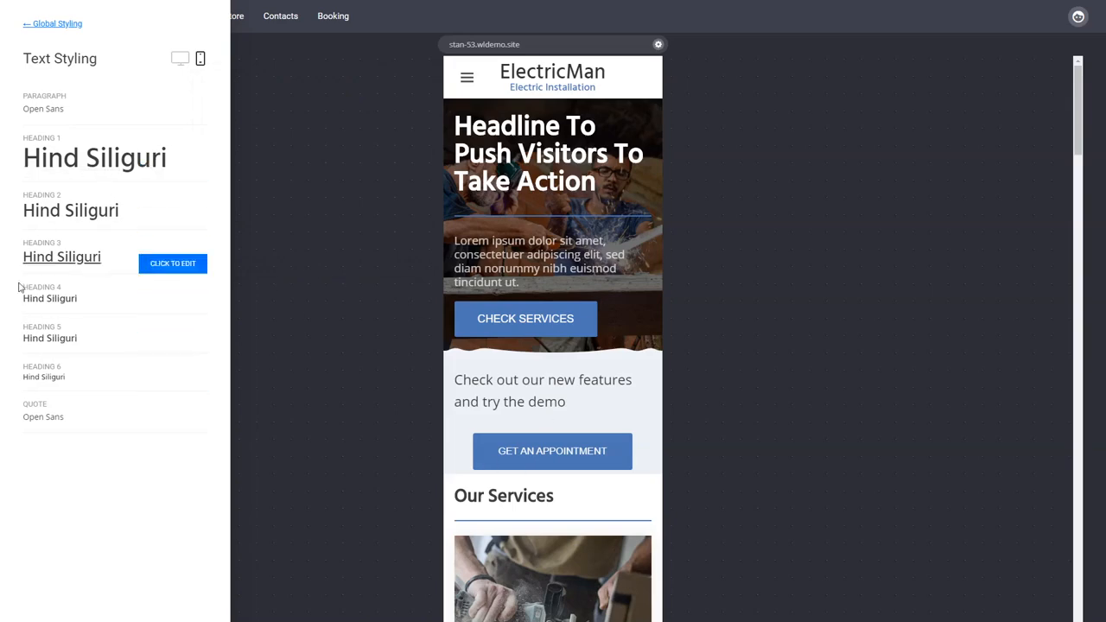
mouse_move(38, 385)
click(604, 239)
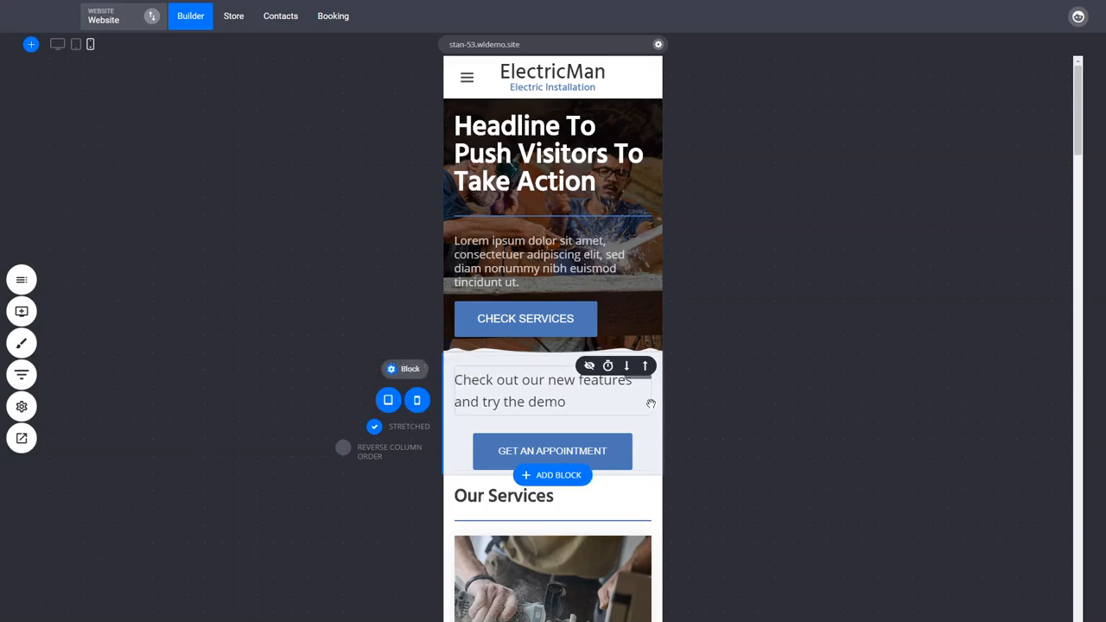
Hide the "Check out our new features" block and the original hero block on phones and tablets, copying the hero block before hiding it
click(418, 401)
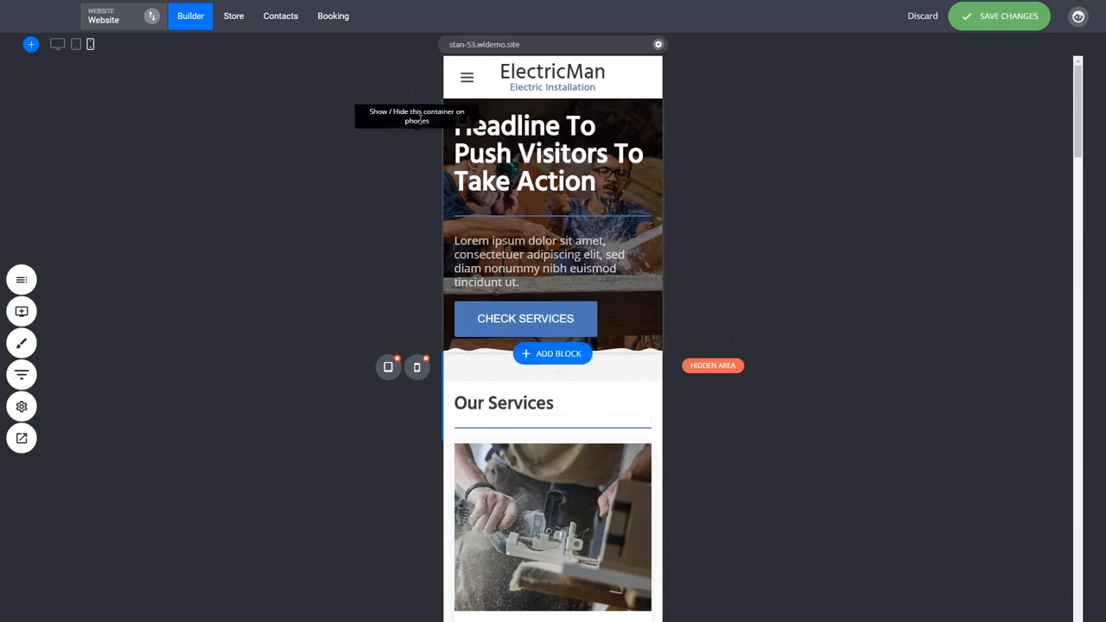
mouse_move(474, 121)
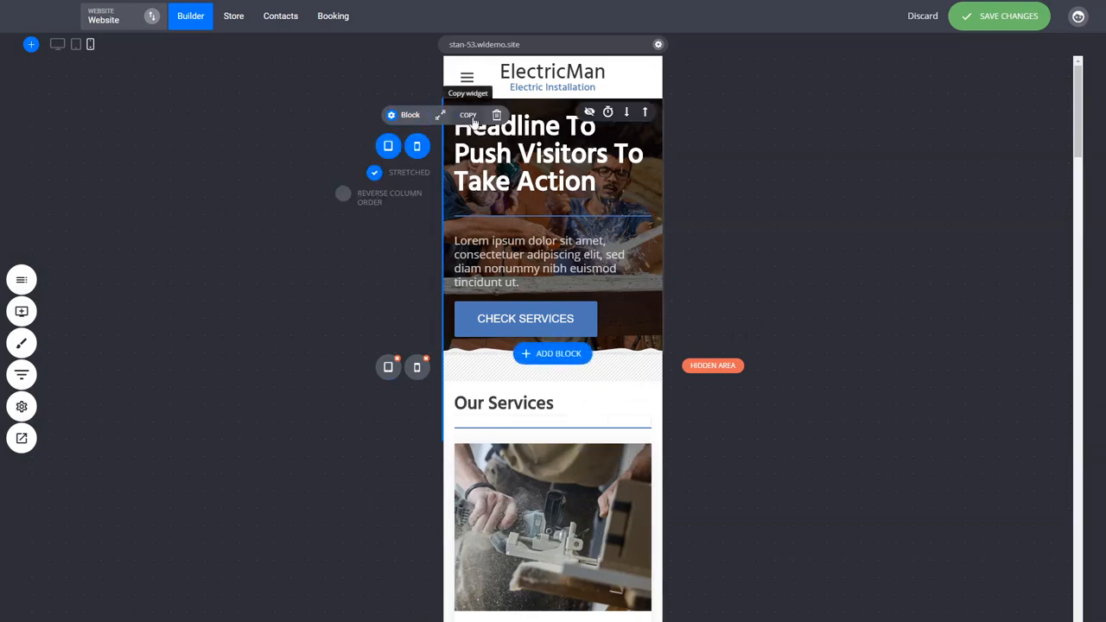
click(417, 145)
click(389, 112)
Insert the copied hero block directly below the header in the phone view and delete its lorem ipsum paragraph
click(22, 75)
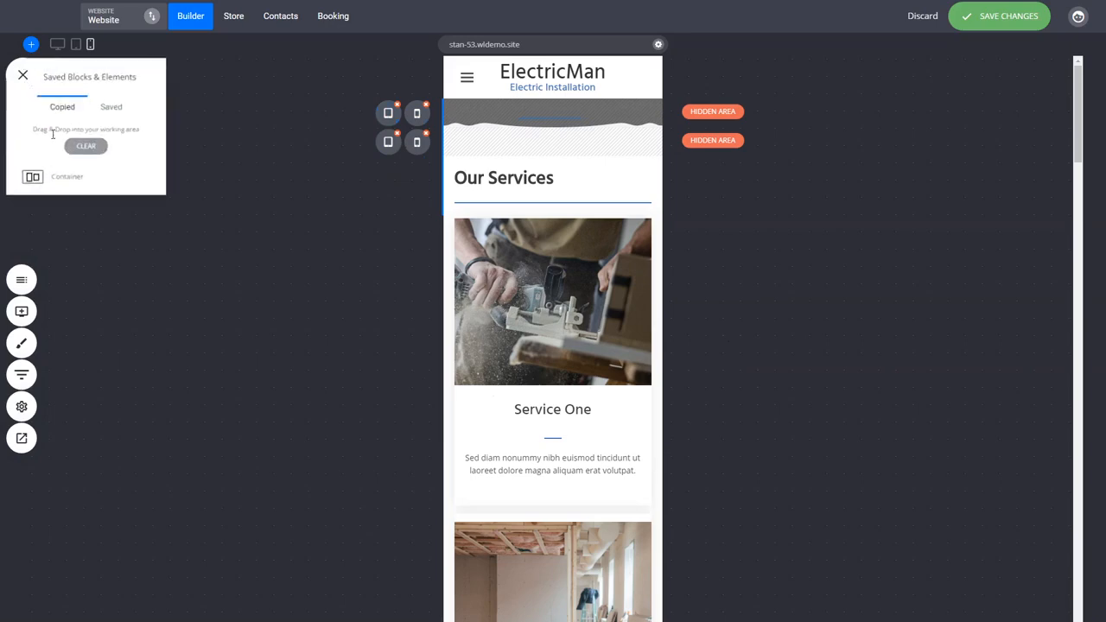
drag(37, 185, 534, 113)
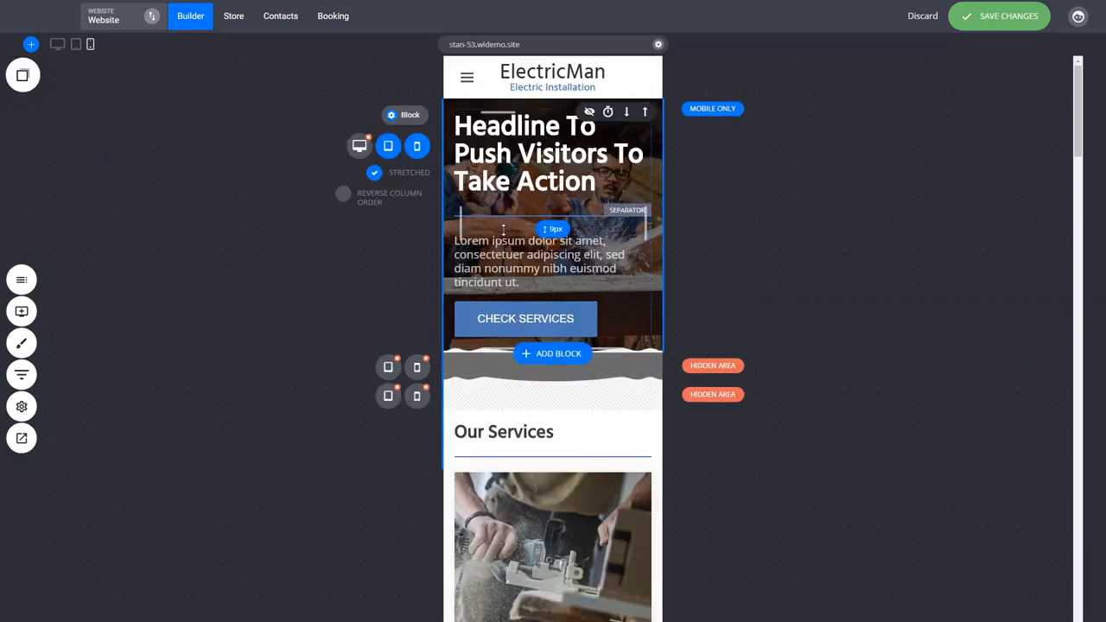
click(509, 265)
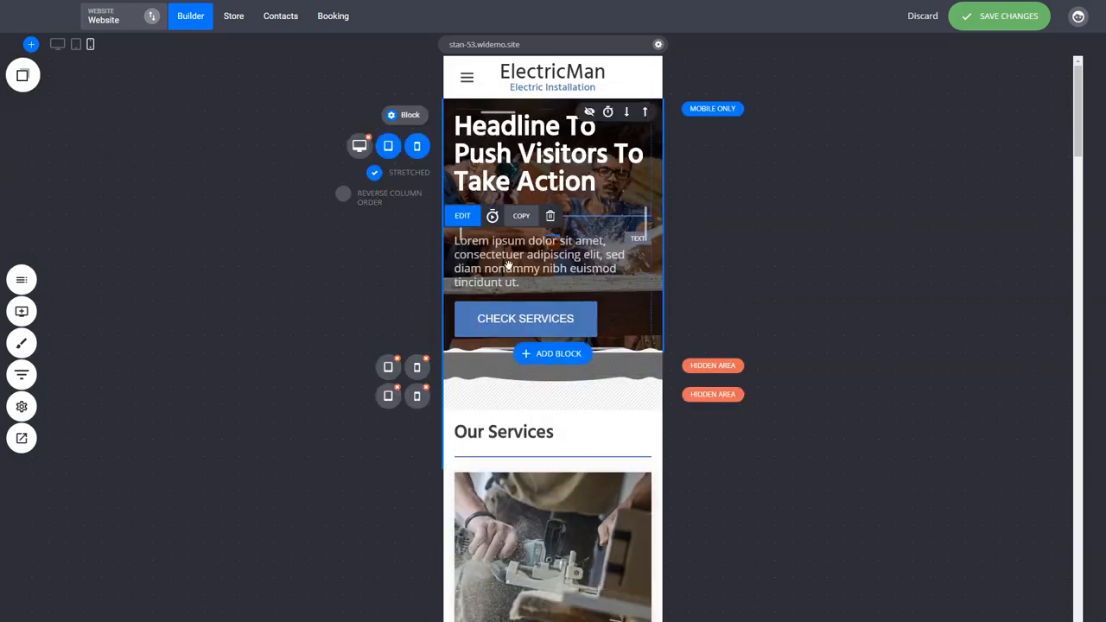
click(550, 215)
click(593, 291)
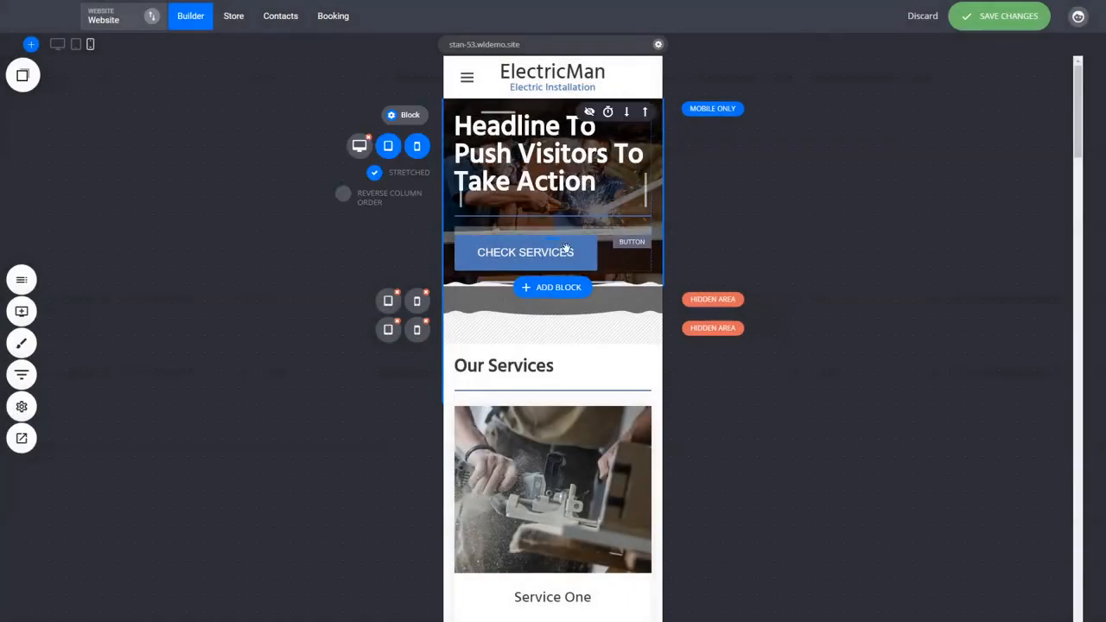
Increase the spacing above the headline and below the "CHECK SERVICES" button in the mobile-only hero block
drag(599, 273, 599, 293)
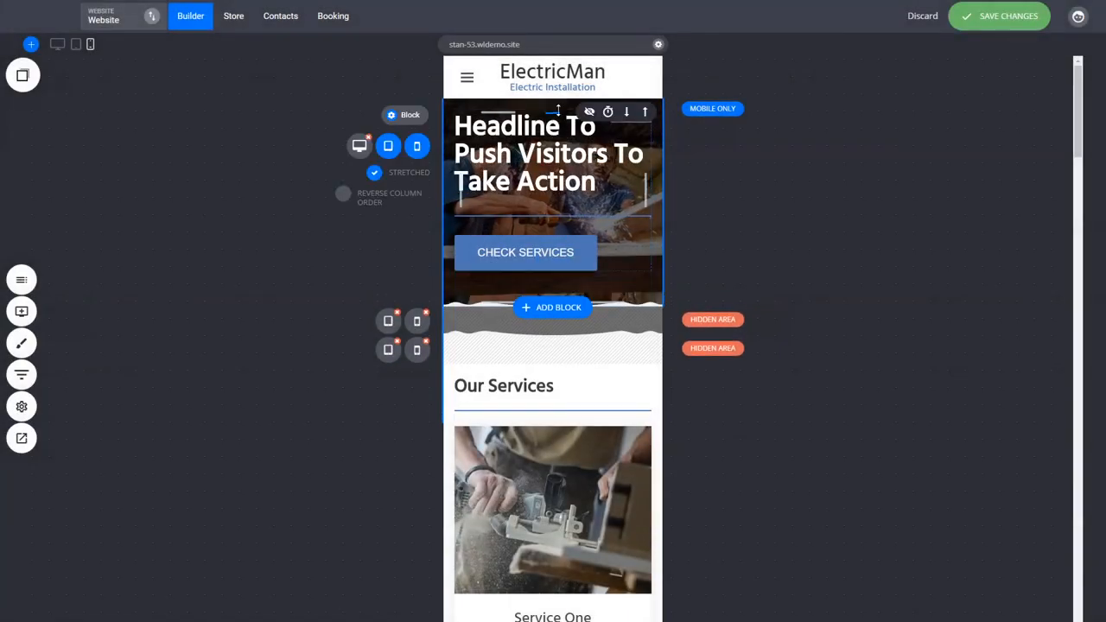
drag(553, 115, 553, 137)
drag(607, 294, 607, 302)
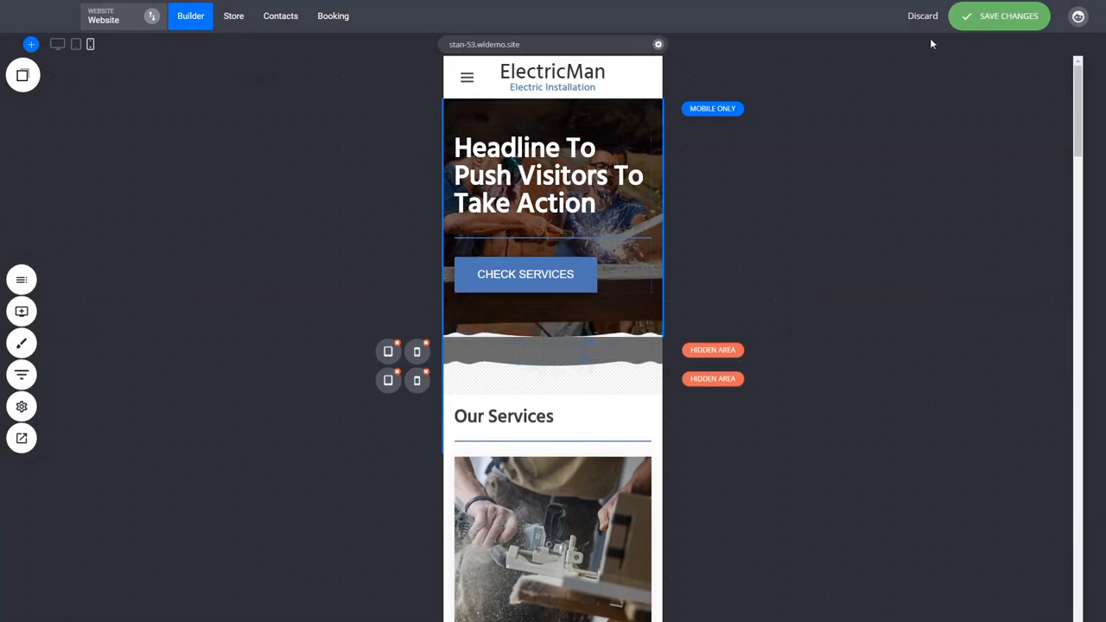
Save the mobile layout changes and switch the builder back to the desktop view
click(974, 23)
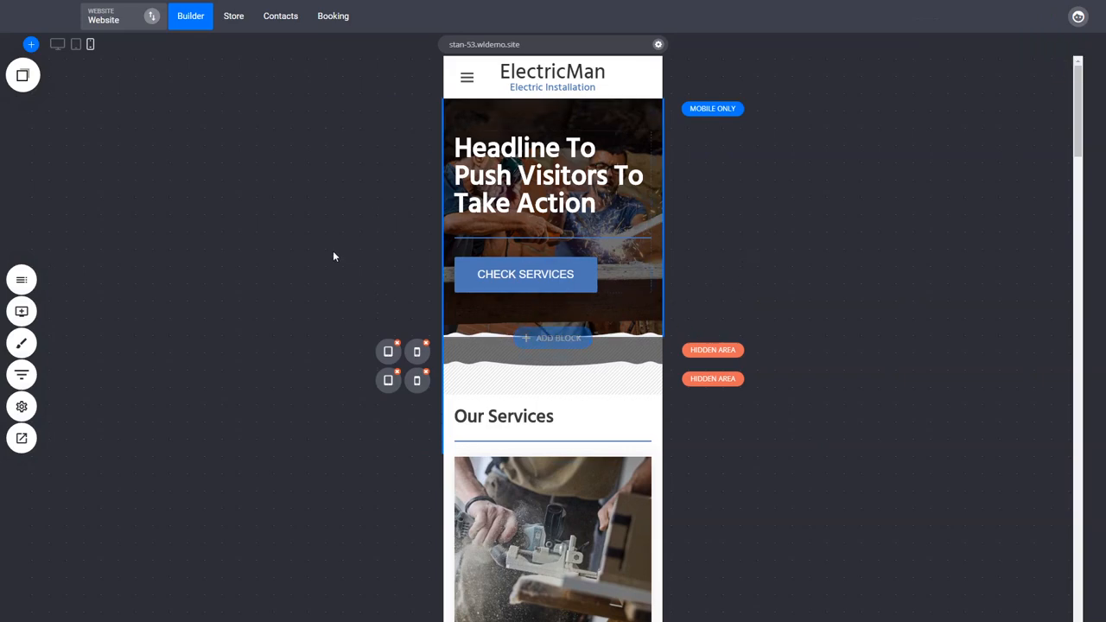
click(57, 47)
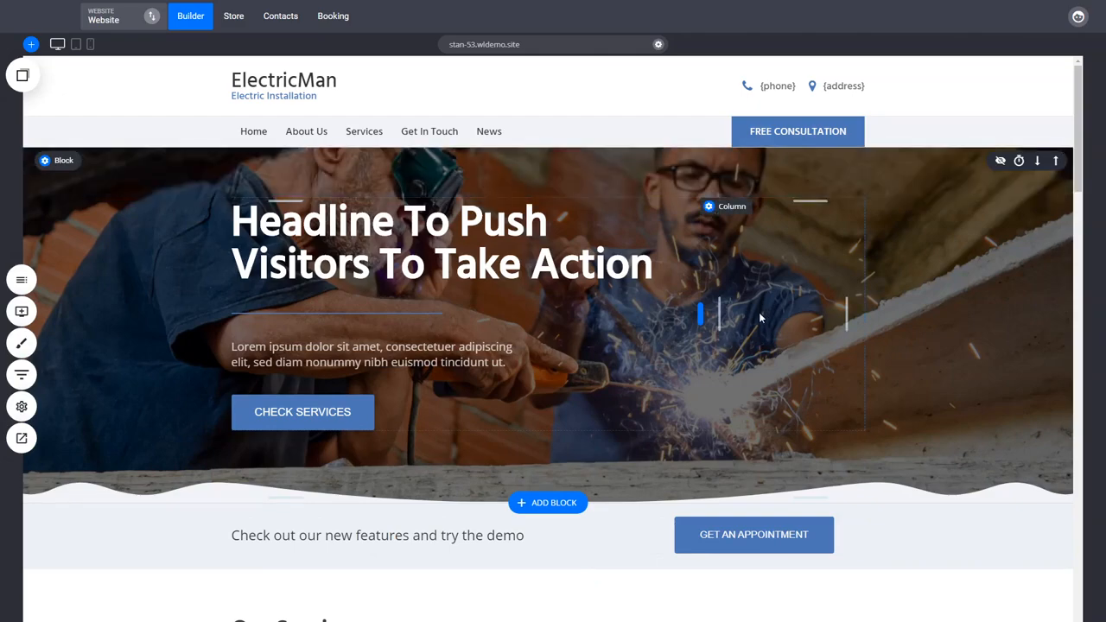
Review the finished desktop home page from the hero block down to the testimonials section
scroll(761, 318, down, 2)
scroll(926, 499, down, 3)
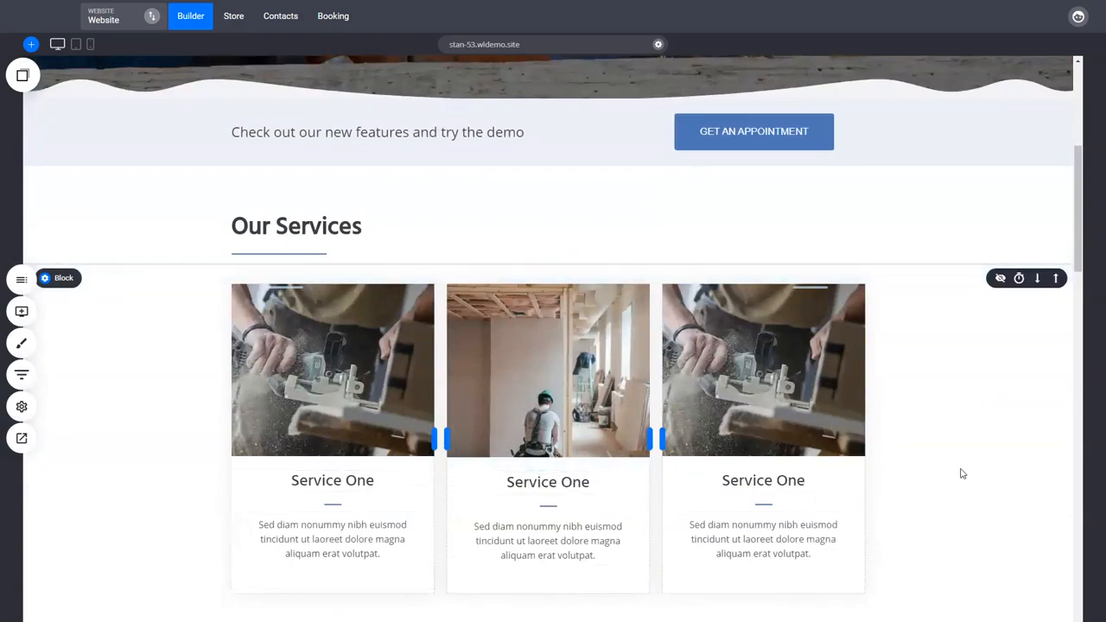
scroll(961, 472, down, 3)
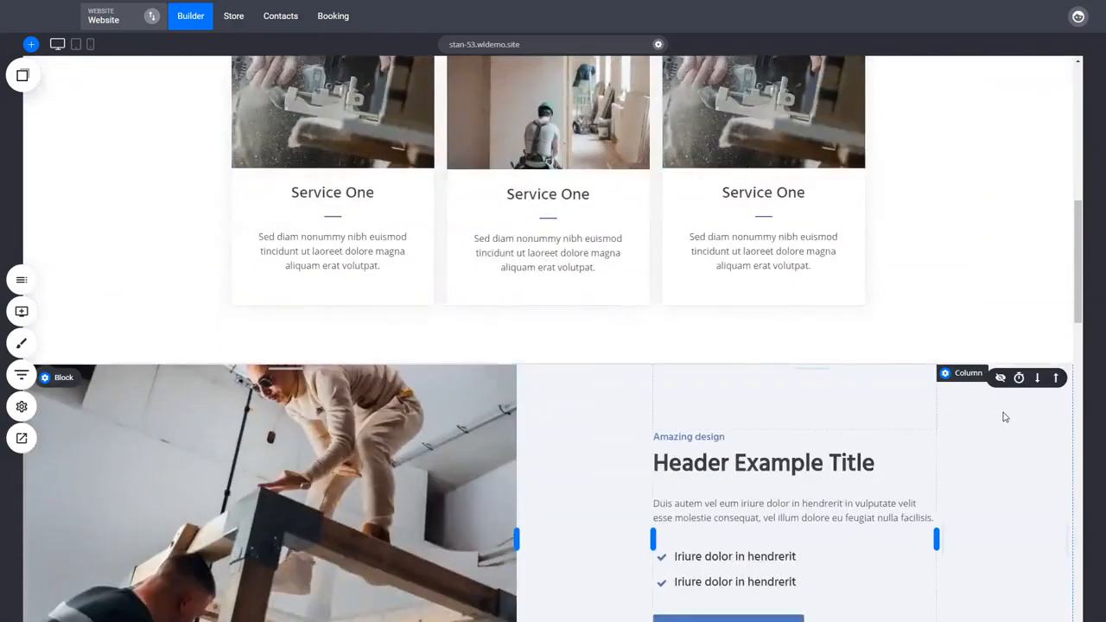
scroll(1003, 415, down, 2)
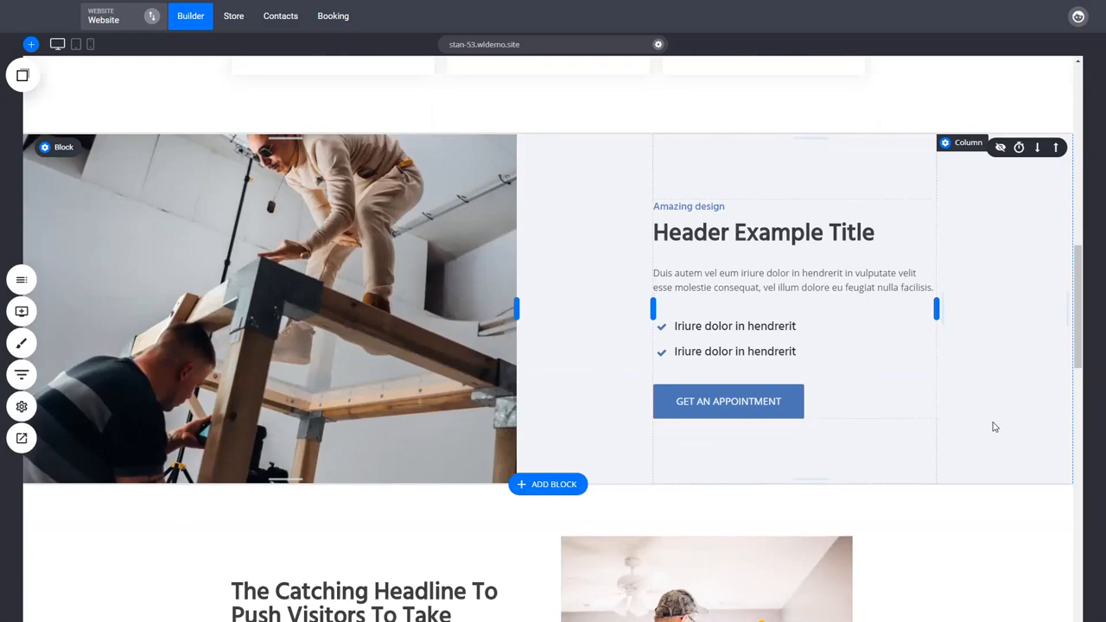
scroll(994, 427, down, 3)
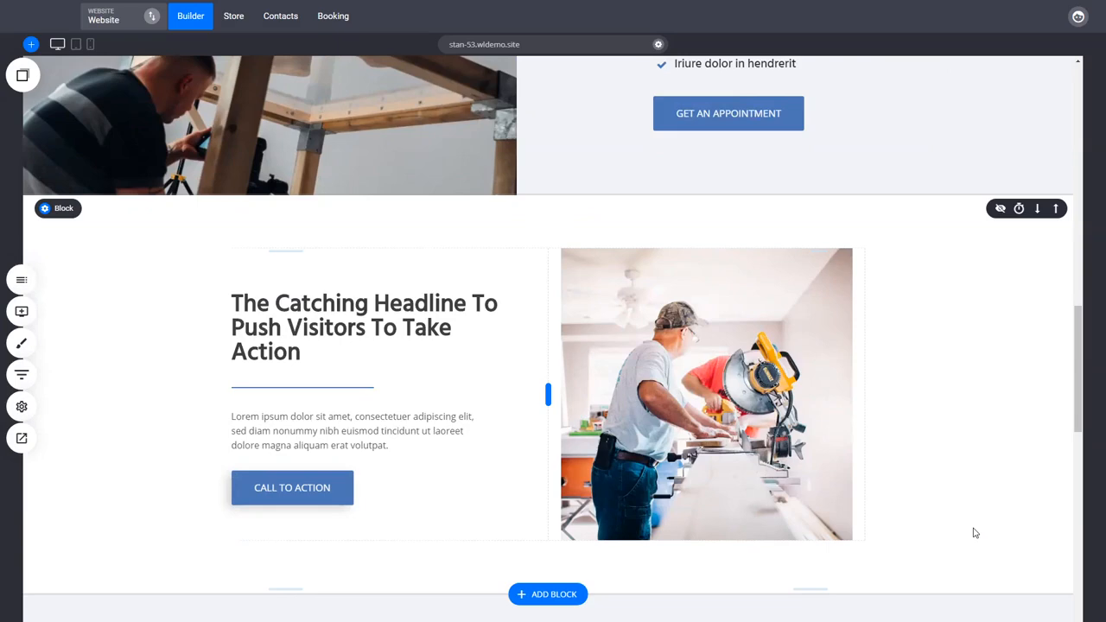
scroll(975, 533, down, 5)
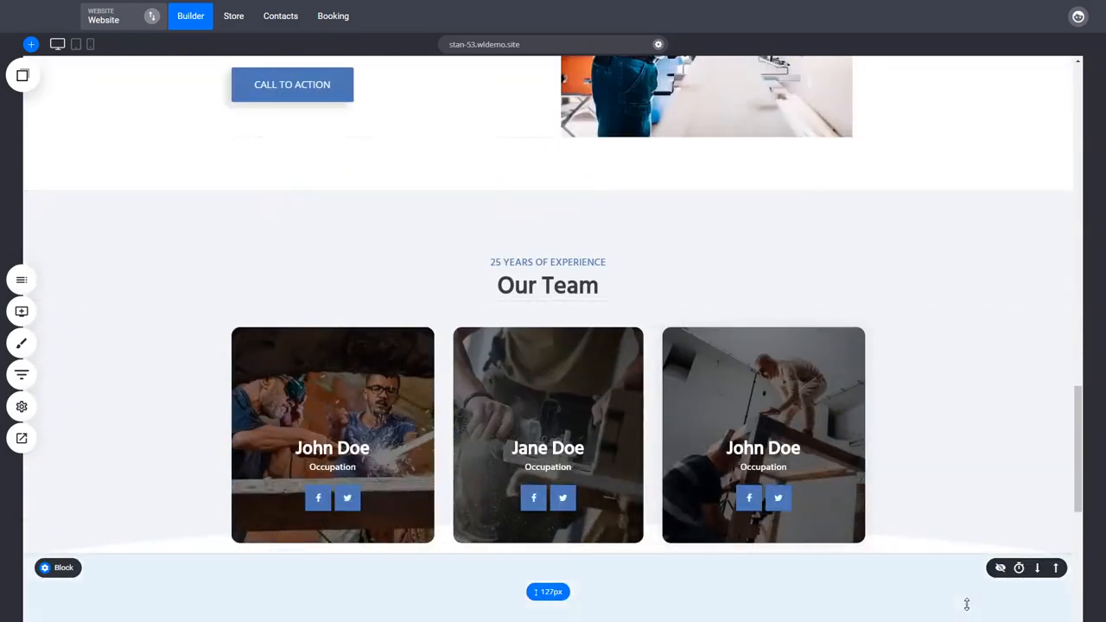
scroll(971, 475, down, 3)
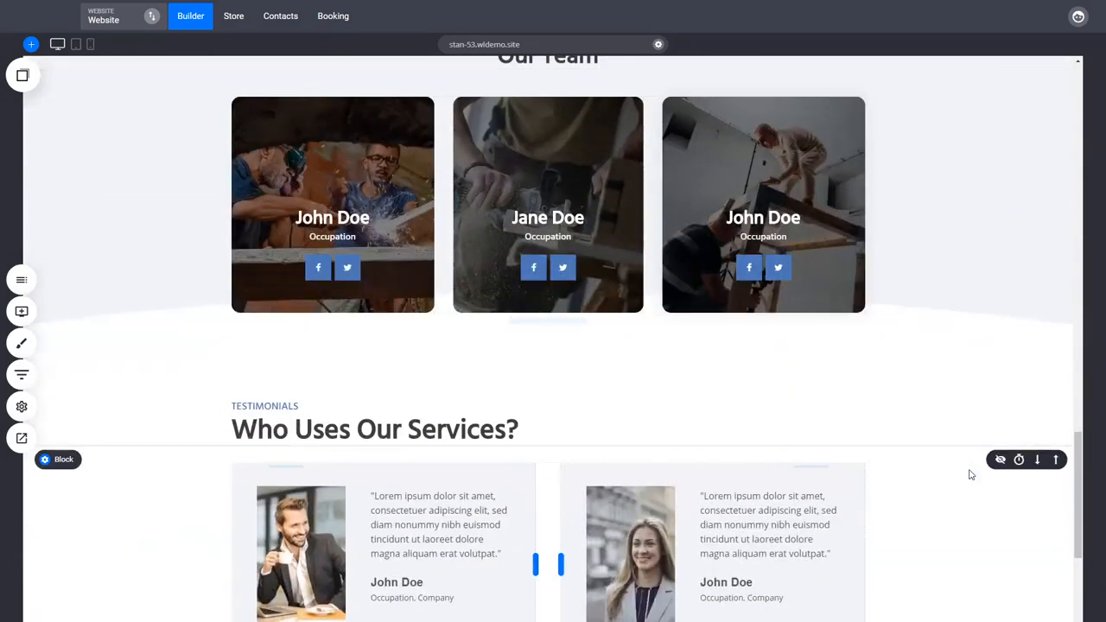